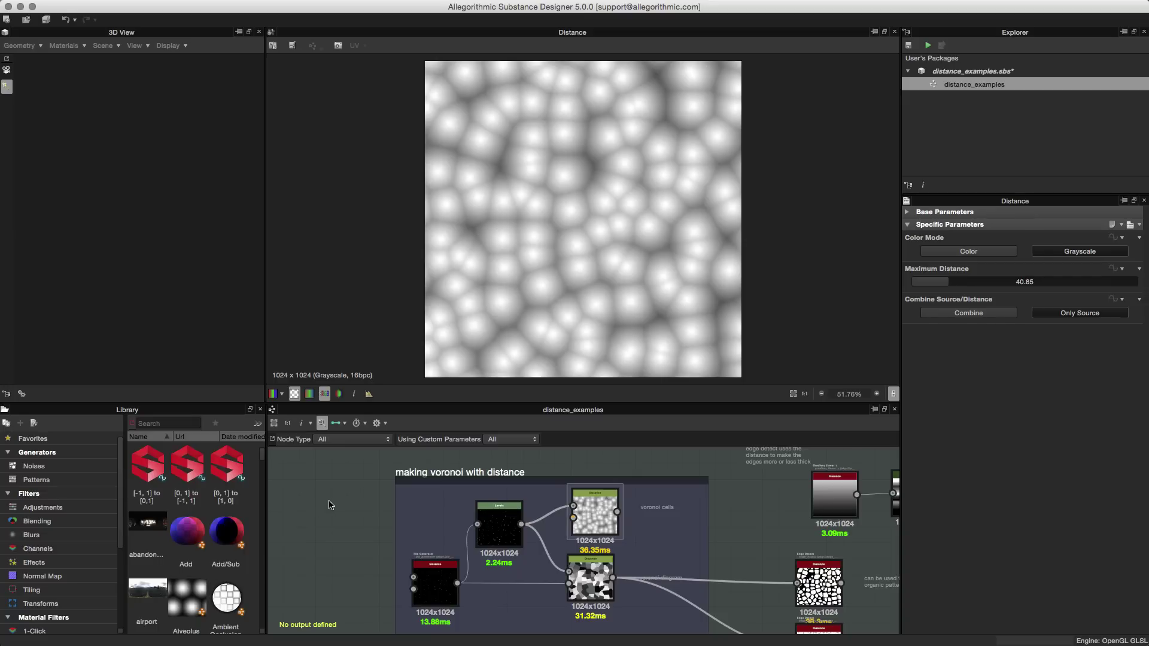
pyautogui.rightClick(329, 504)
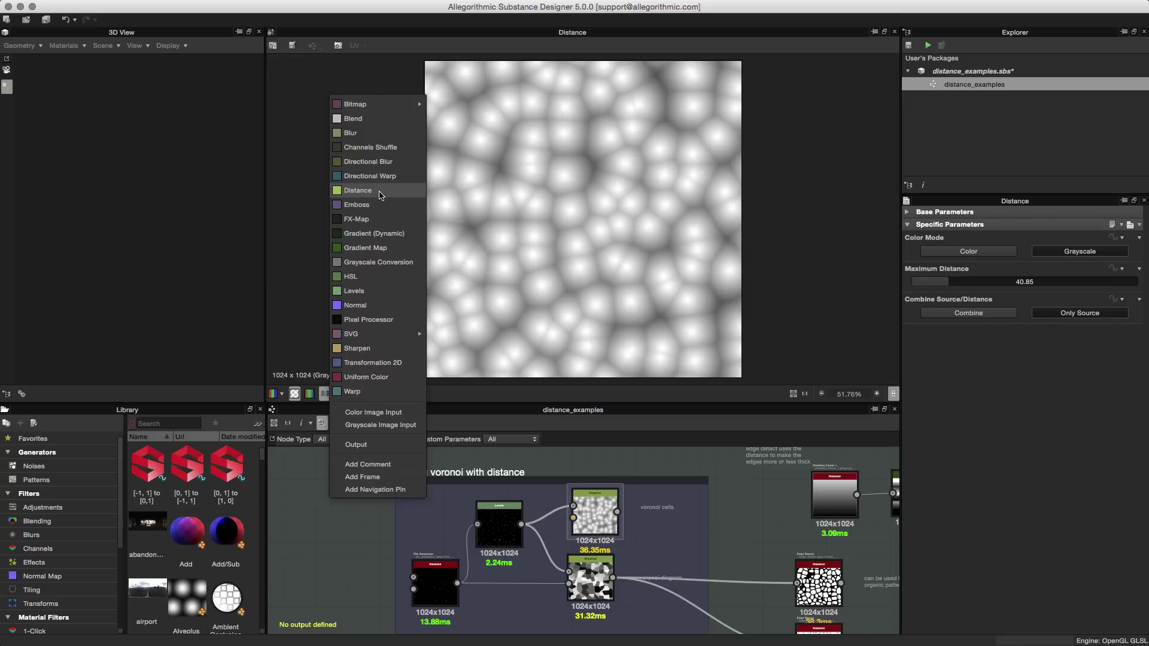
pyautogui.click(305, 552)
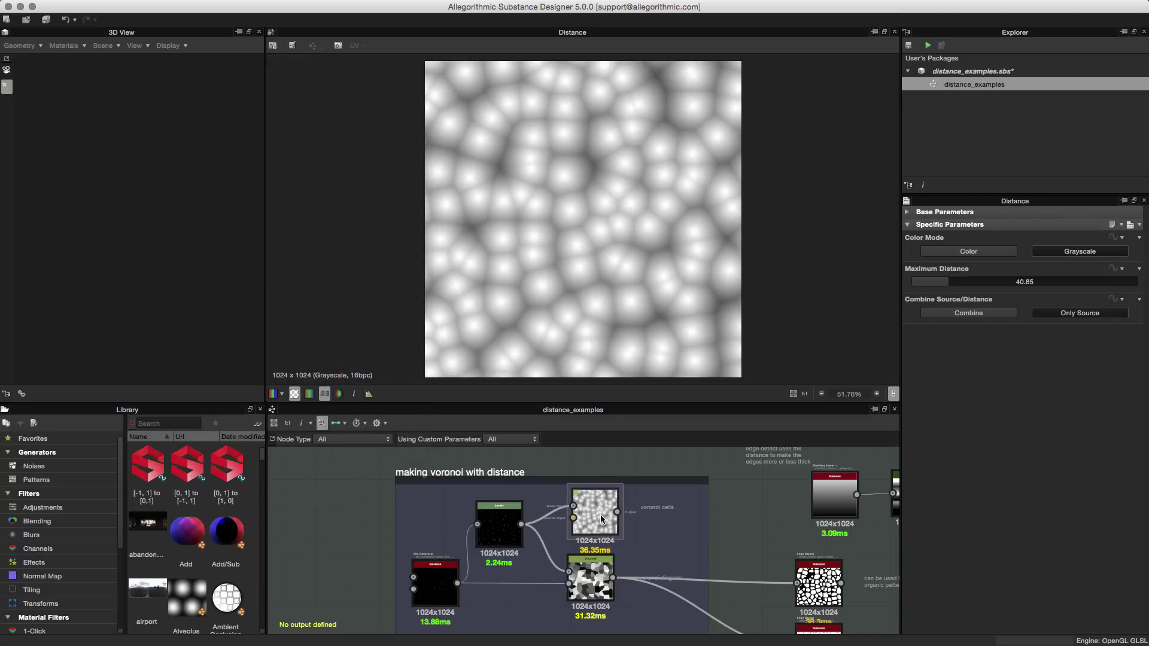
# Step: Compare the voronoi diagram and voronoi cells Distance outputs, and examine the cells node's mask and source inputs
pyautogui.scroll(2, 601, 514)
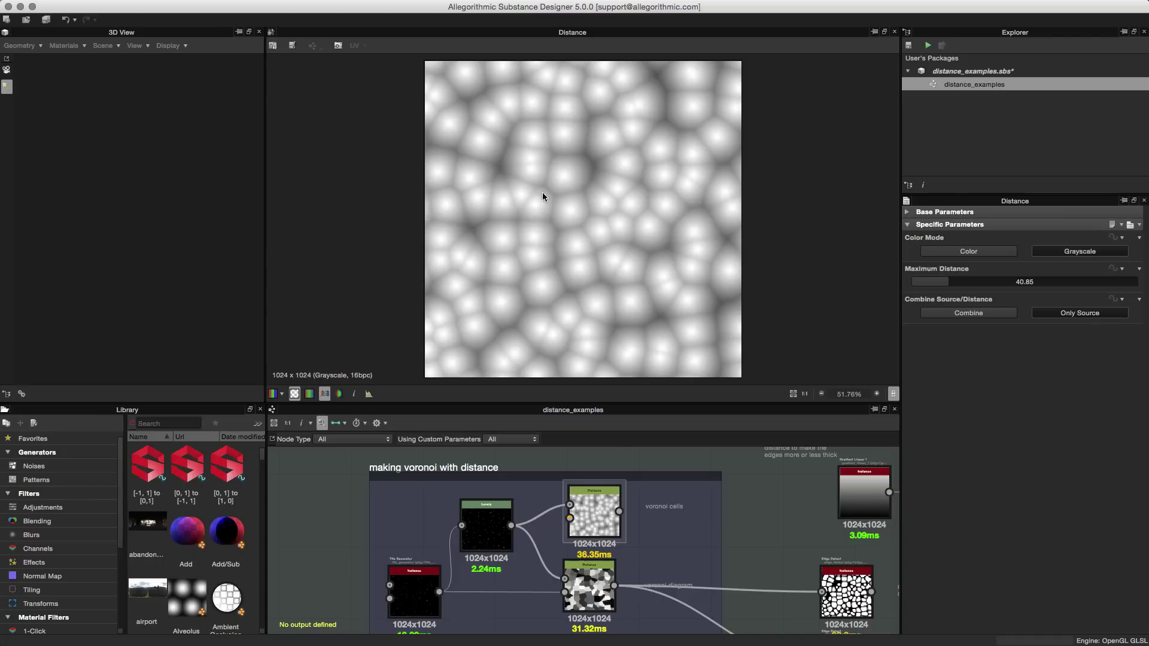
pyautogui.doubleClick(568, 589)
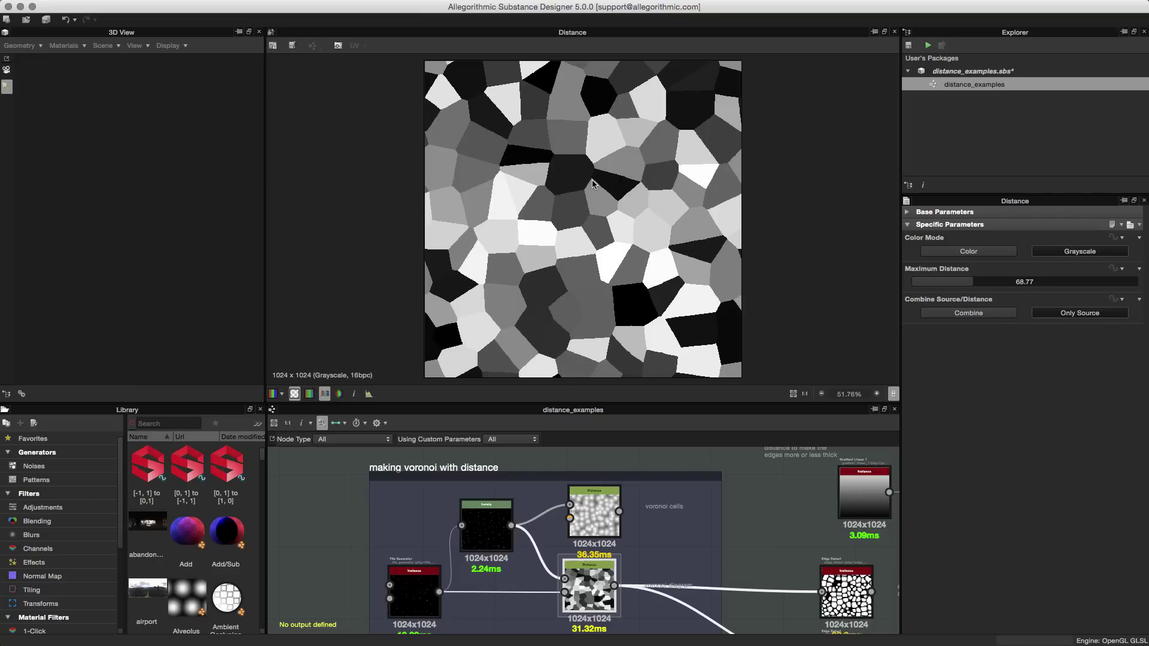
pyautogui.doubleClick(597, 507)
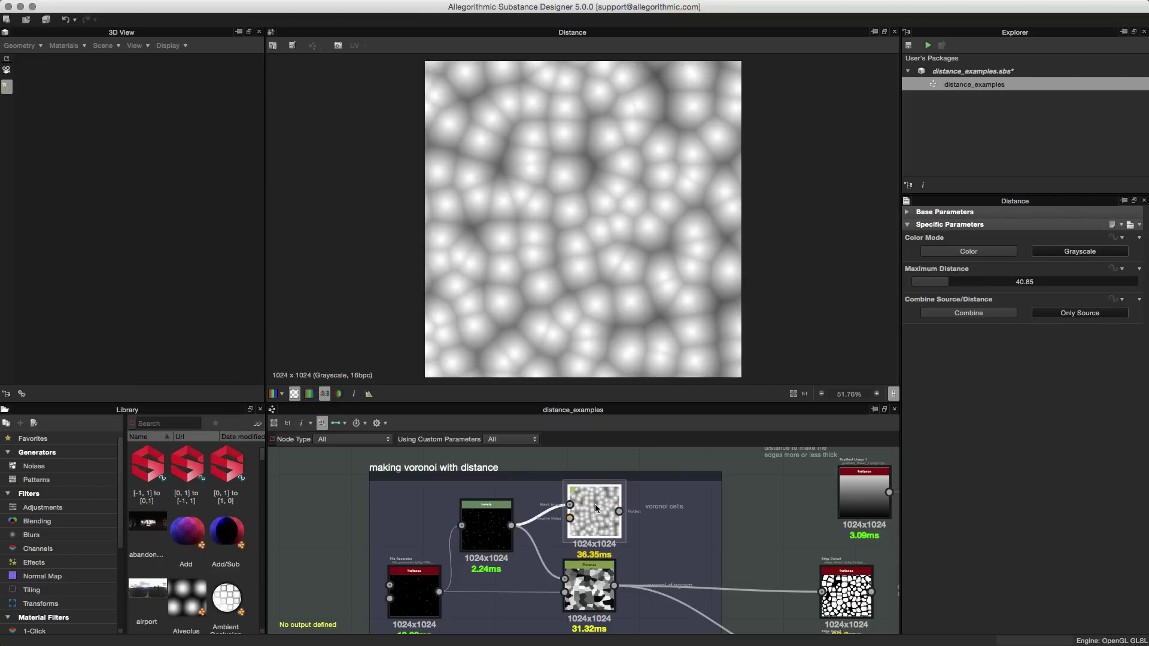
pyautogui.scroll(5, 589, 537)
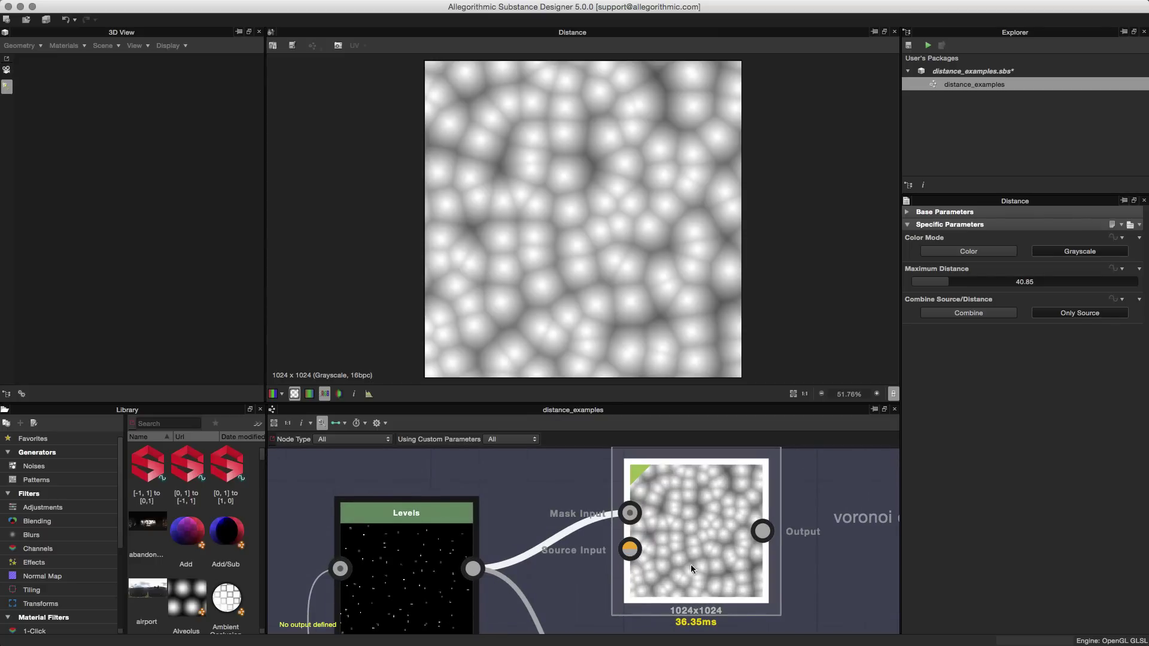
pyautogui.scroll(-5, 680, 566)
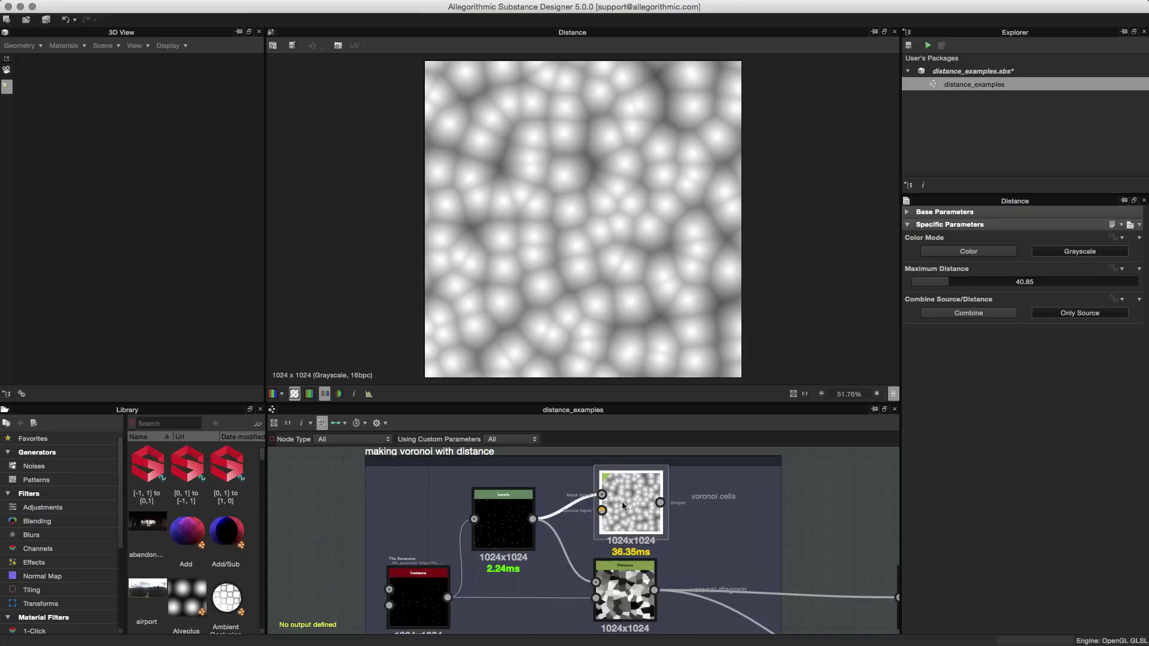
pyautogui.moveTo(640, 533)
pyautogui.scroll(3, 602, 514)
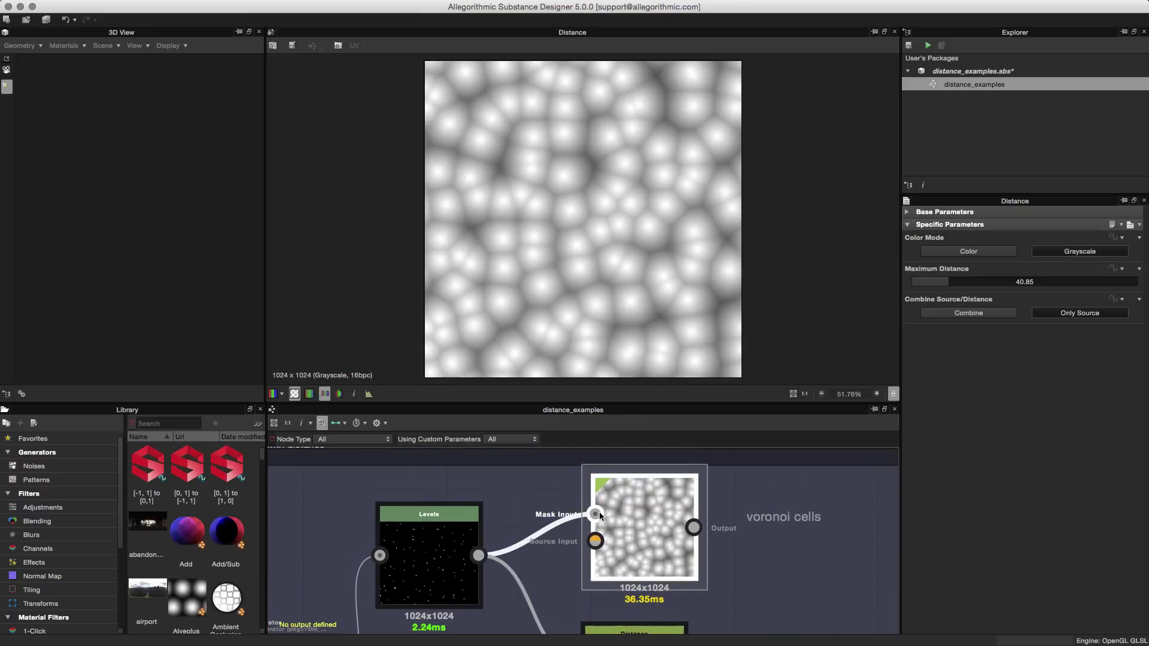
pyautogui.moveTo(599, 514)
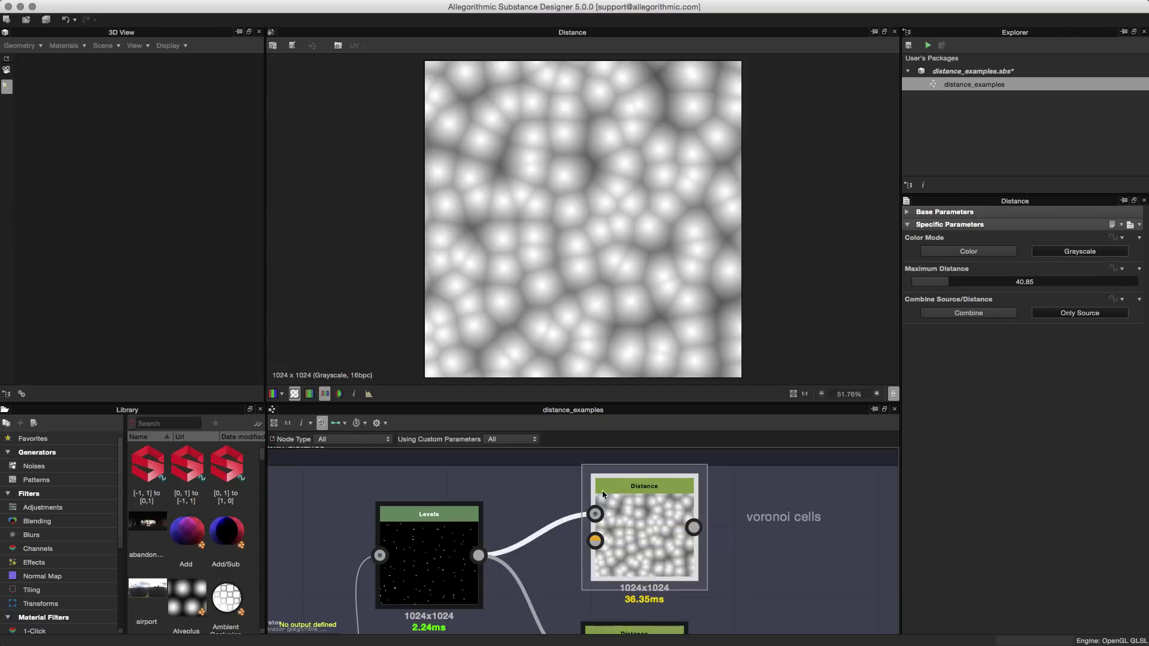
pyautogui.scroll(-3, 594, 567)
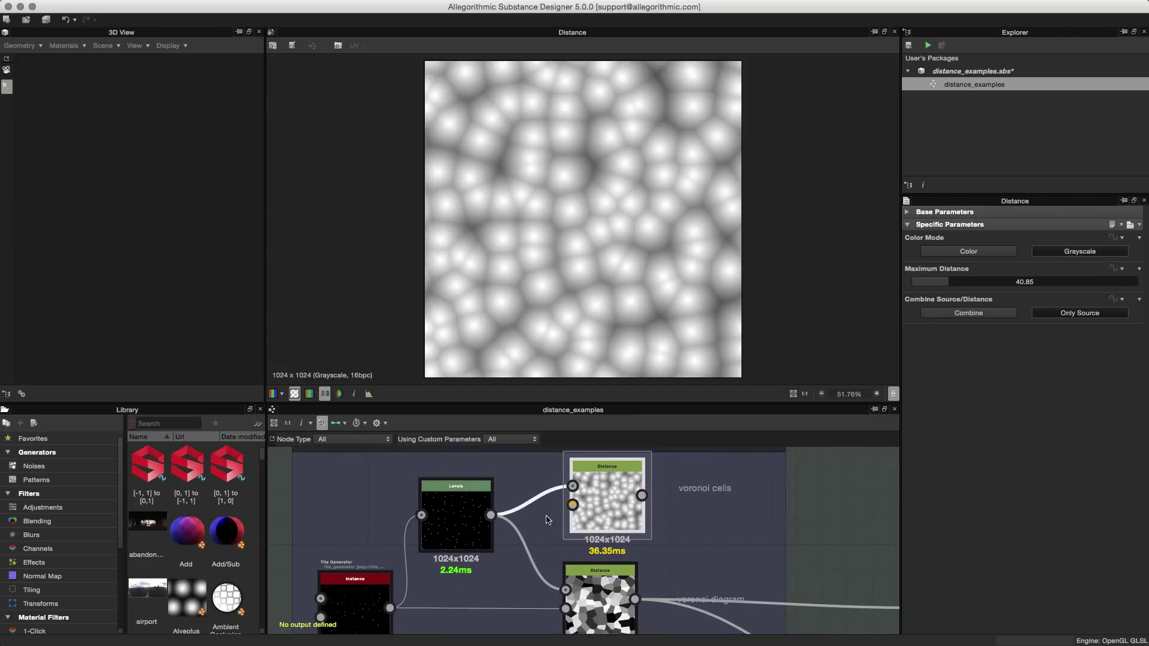
# Step: Show the Tile Generator's output in the 2D view and examine its scattered shapes up close
pyautogui.moveTo(473, 574); pyautogui.dragTo(531, 516, button='middle')
pyautogui.scroll(2, 542, 558)
pyautogui.moveTo(543, 559); pyautogui.dragTo(549, 575, button='middle')
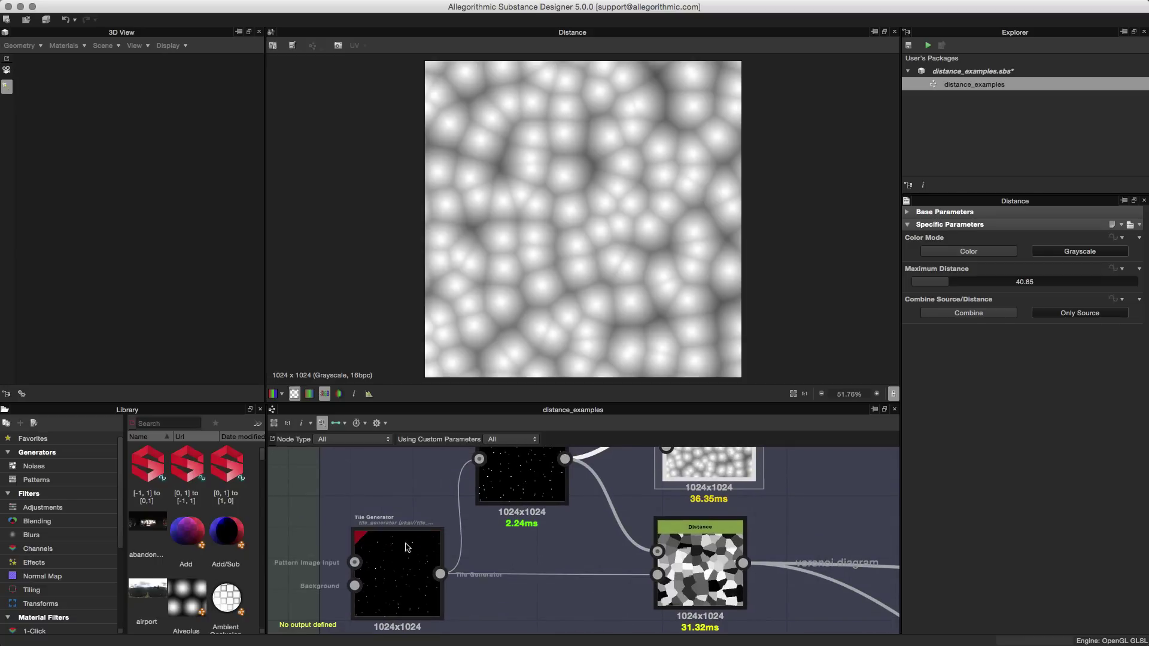
pyautogui.click(391, 560)
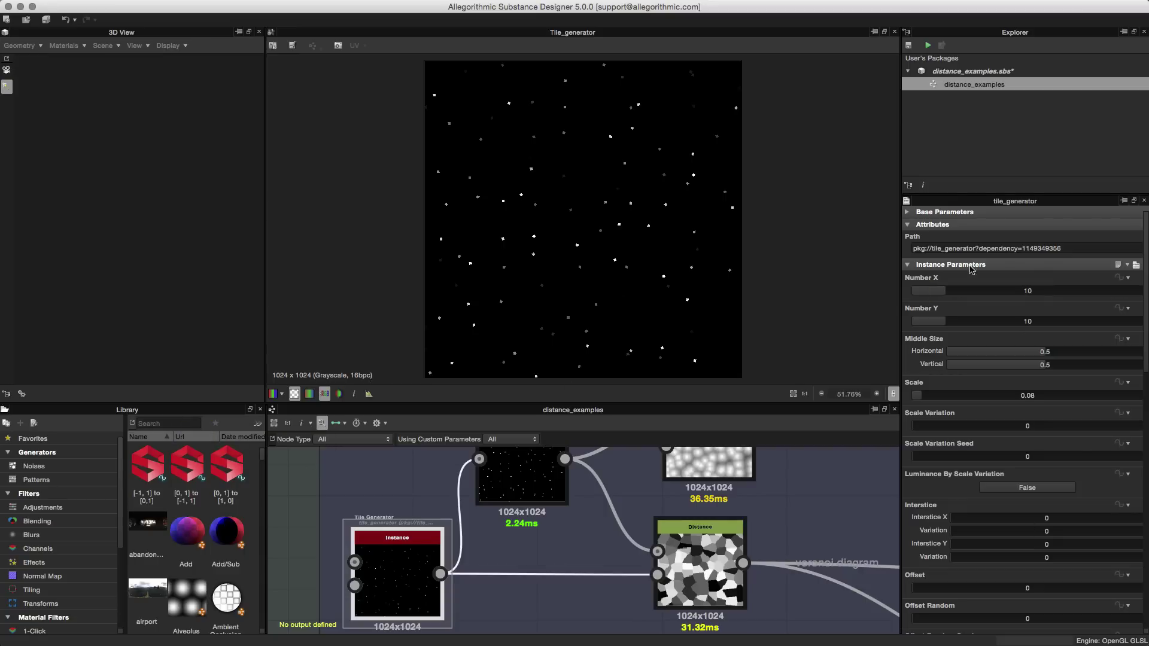
pyautogui.scroll(4, 575, 198)
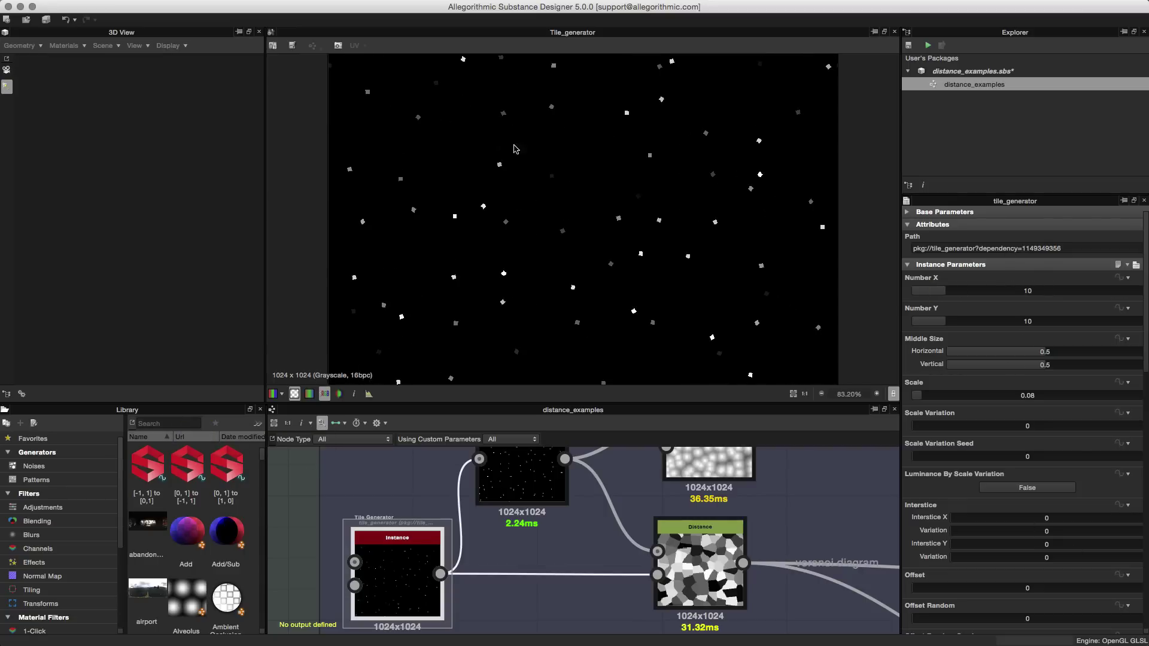
pyautogui.scroll(10, 590, 195)
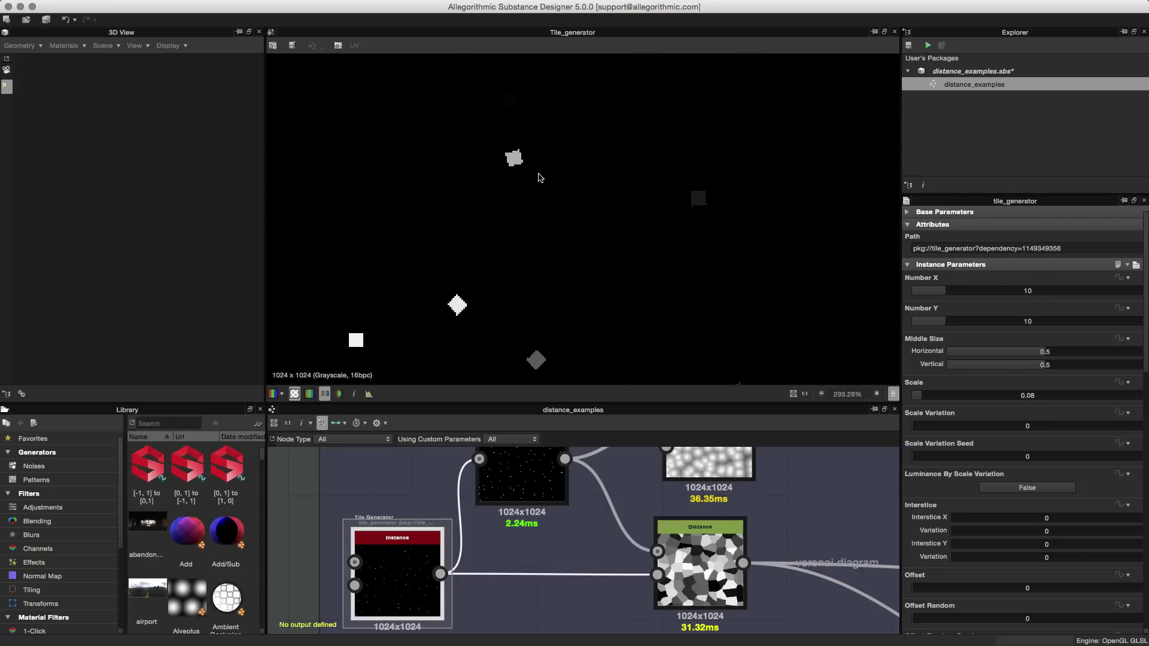
pyautogui.scroll(-8, 525, 183)
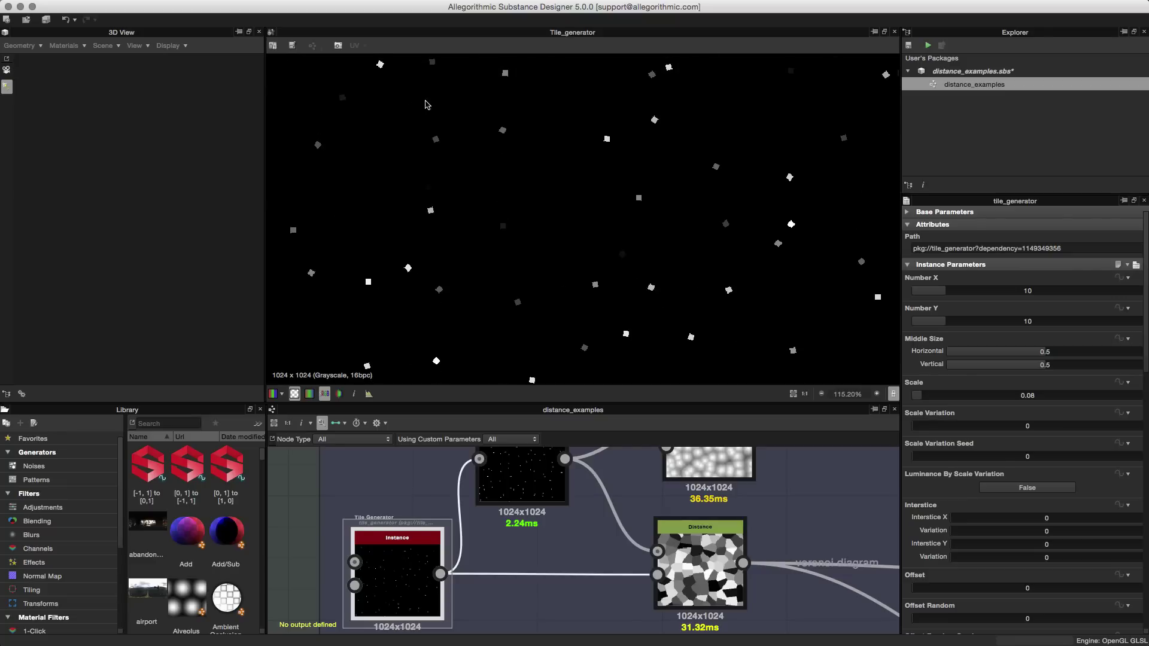
pyautogui.scroll(-4, 513, 243)
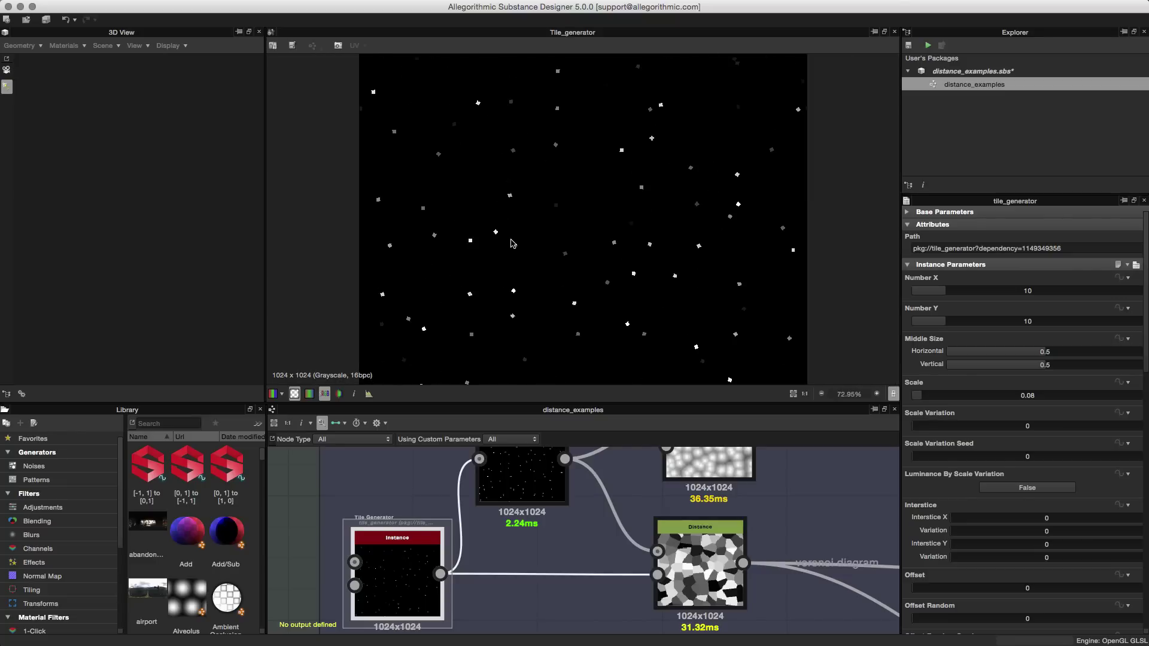
pyautogui.scroll(-3, 655, 227)
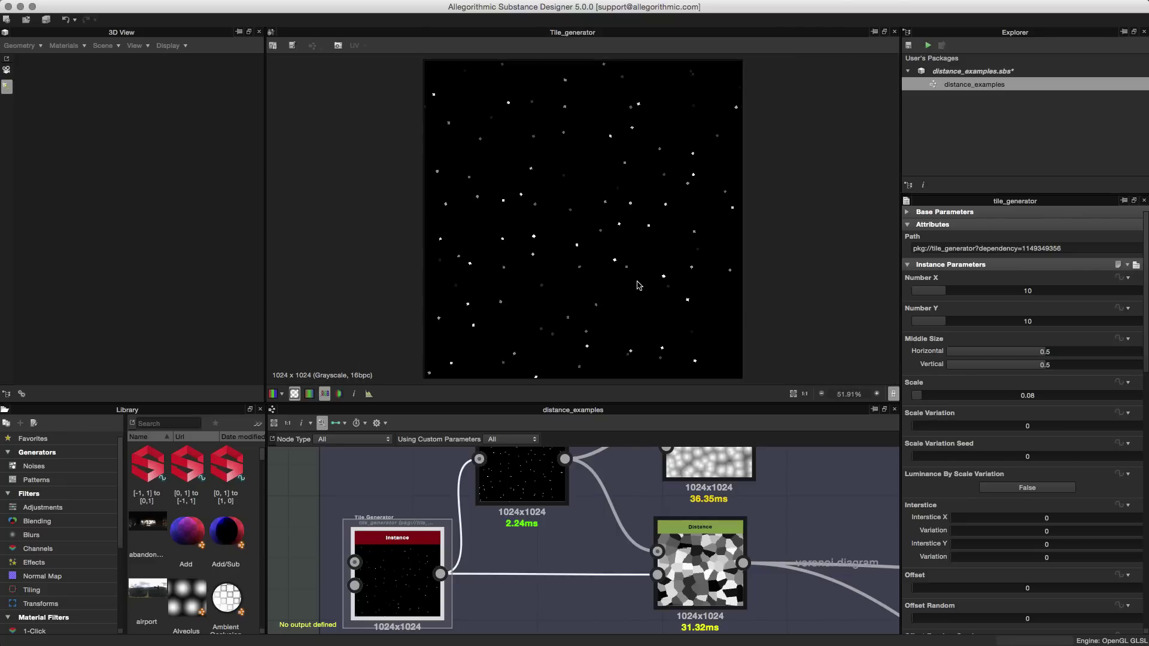
# Step: Show the Levels node's output in the 2D view and examine the dot mask up close
pyautogui.moveTo(532, 525); pyautogui.dragTo(524, 581, button='middle')
pyautogui.doubleClick(515, 513)
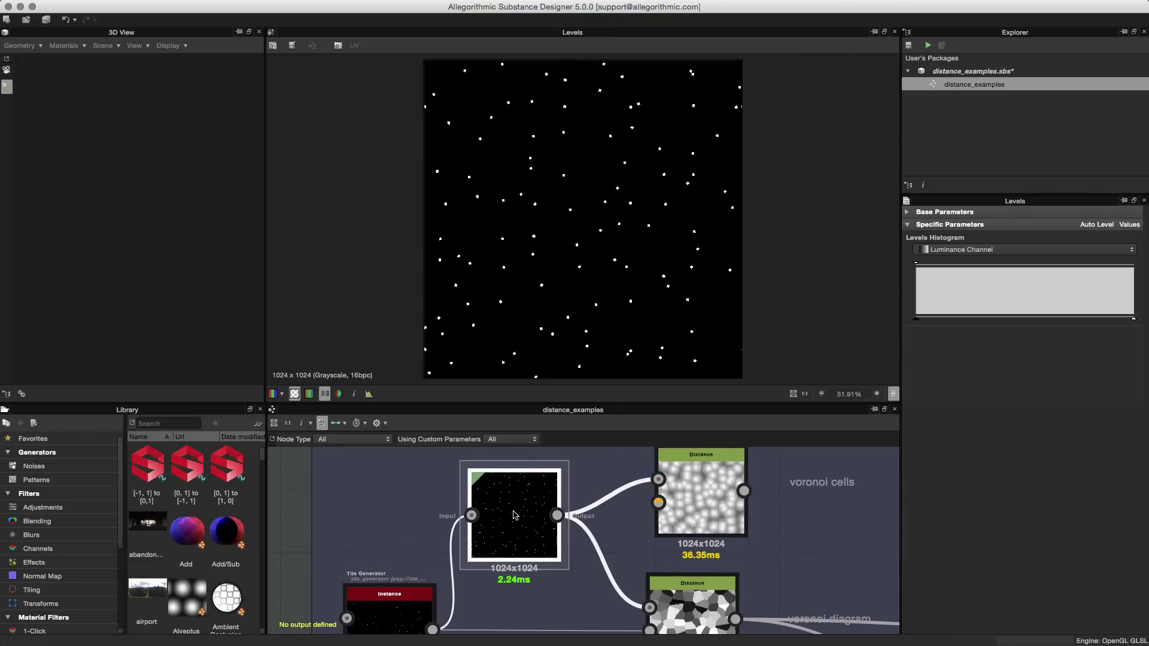
pyautogui.scroll(6, 593, 187)
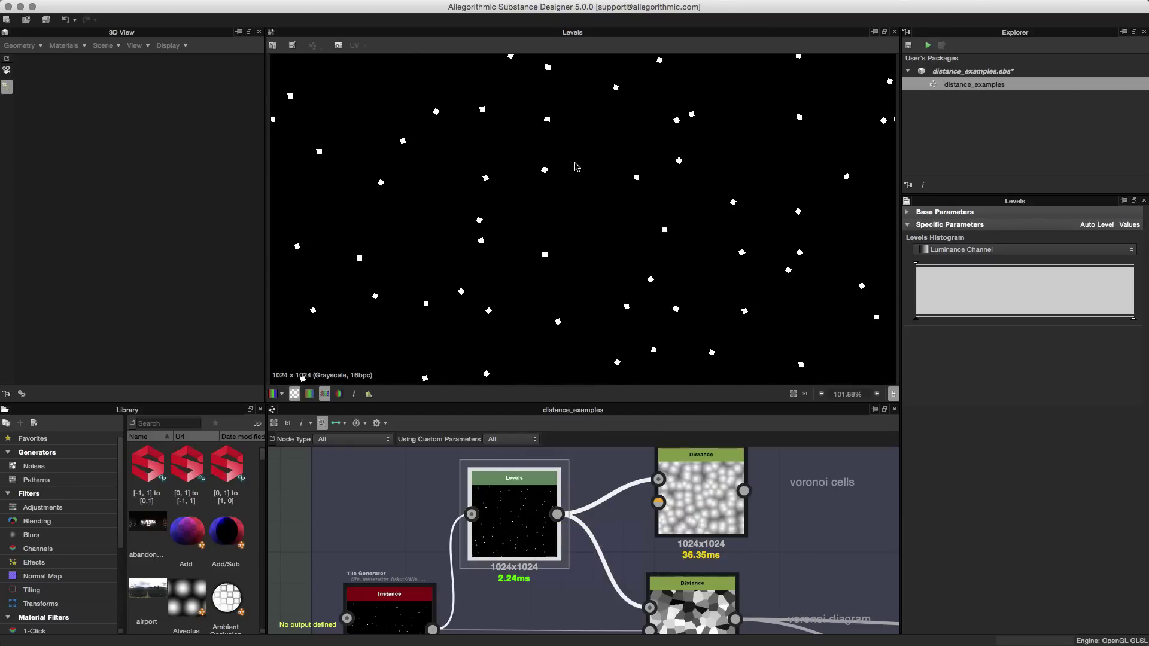
pyautogui.scroll(-5, 616, 210)
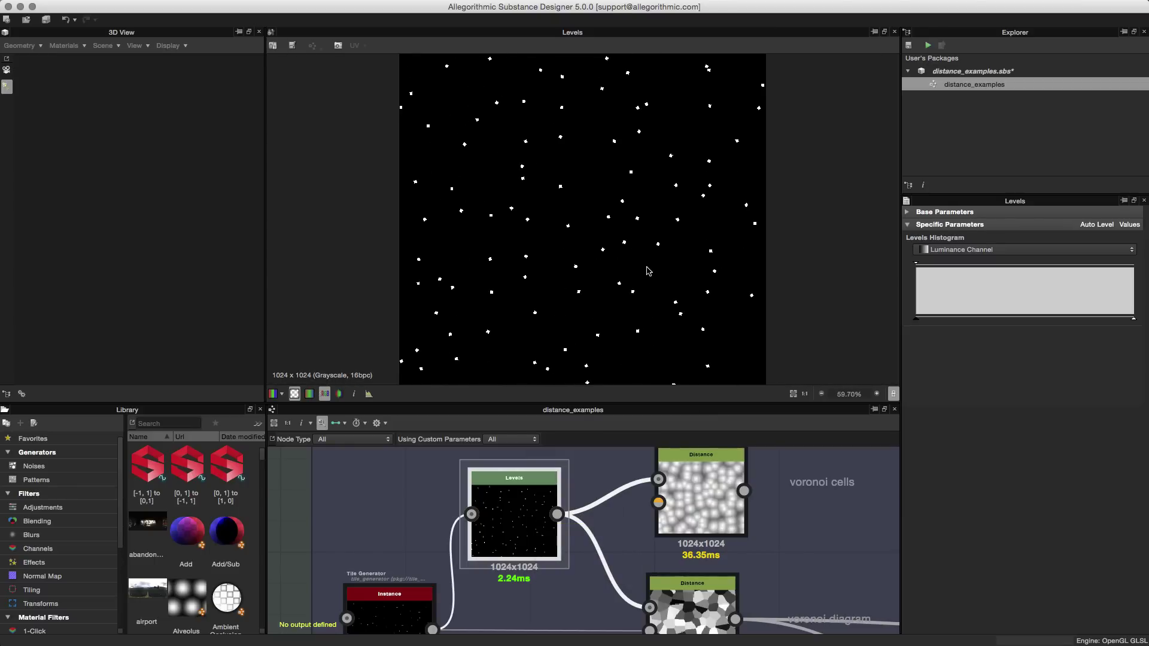
# Step: Try a Maximum Distance of 0 on the voronoi cells Distance node, and set it to 46.3
pyautogui.moveTo(616, 521); pyautogui.dragTo(509, 554, button='middle')
pyautogui.scroll(2, 496, 539)
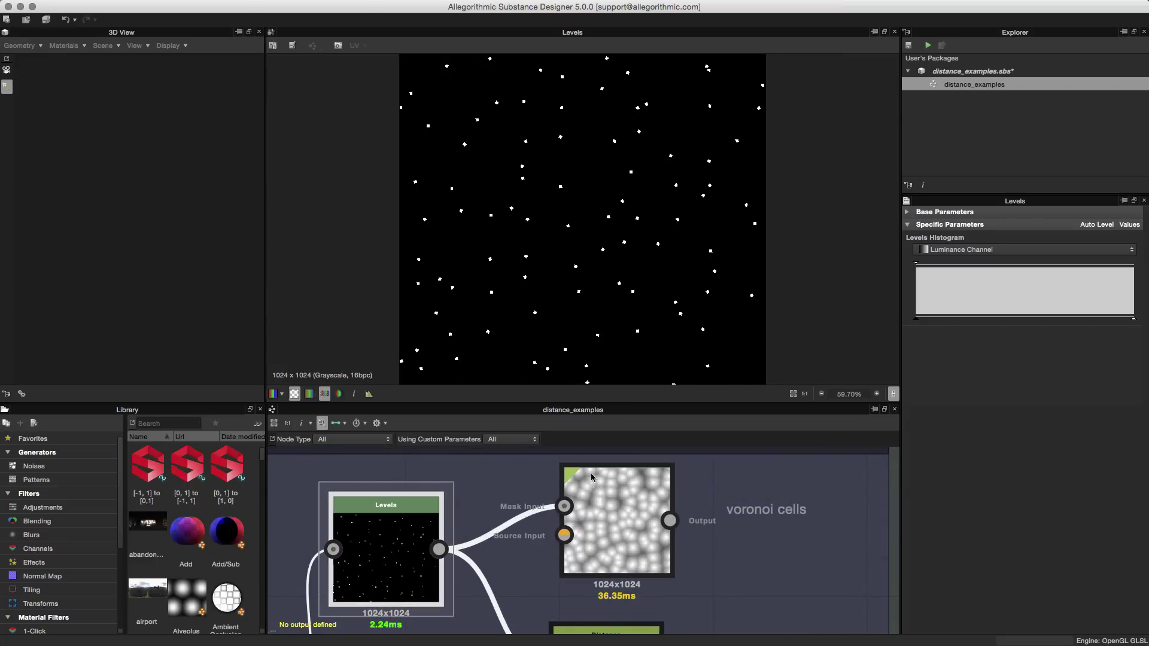
pyautogui.doubleClick(623, 512)
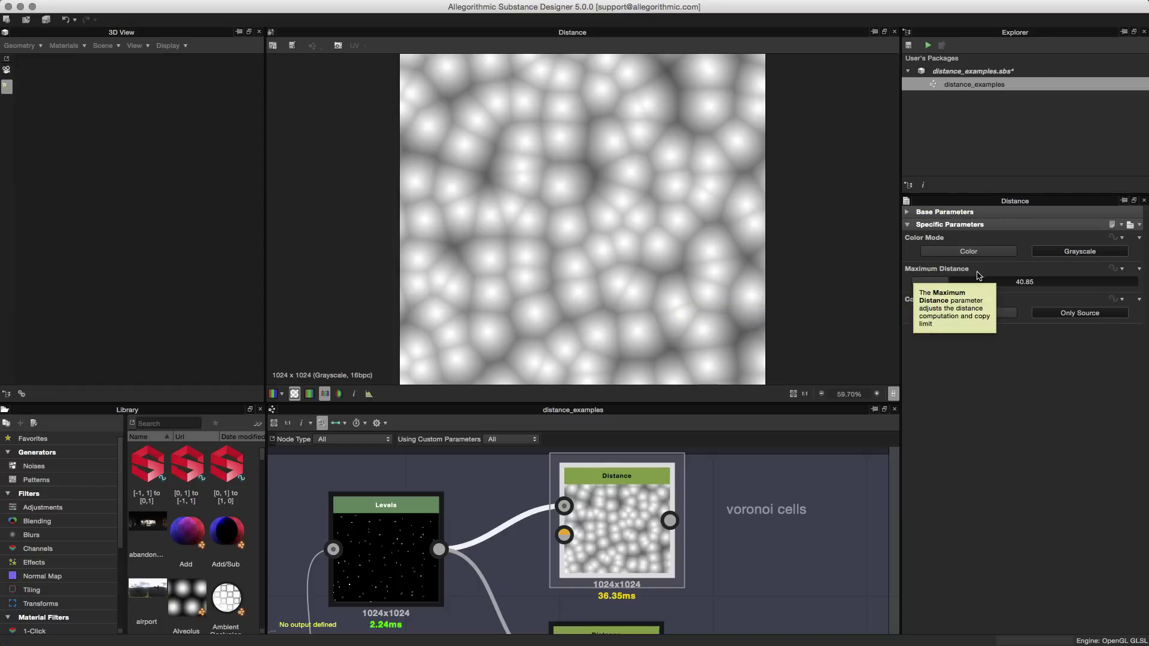
pyautogui.moveTo(948, 284); pyautogui.dragTo(909, 291)
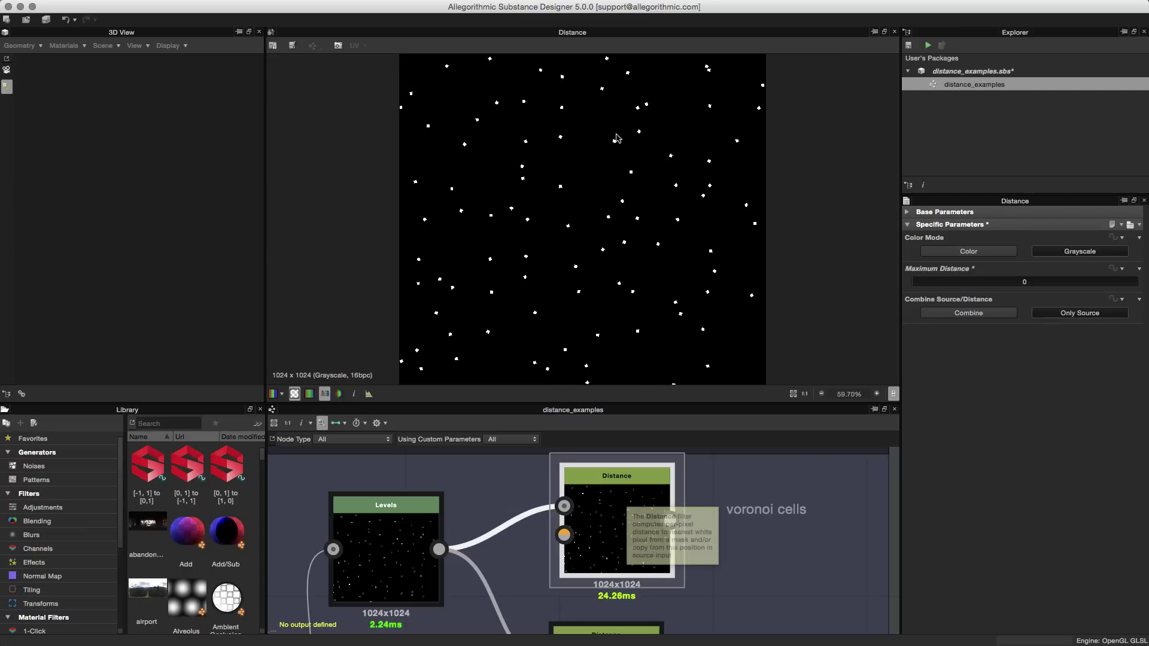
pyautogui.click(925, 285)
pyautogui.moveTo(923, 284); pyautogui.dragTo(955, 282)
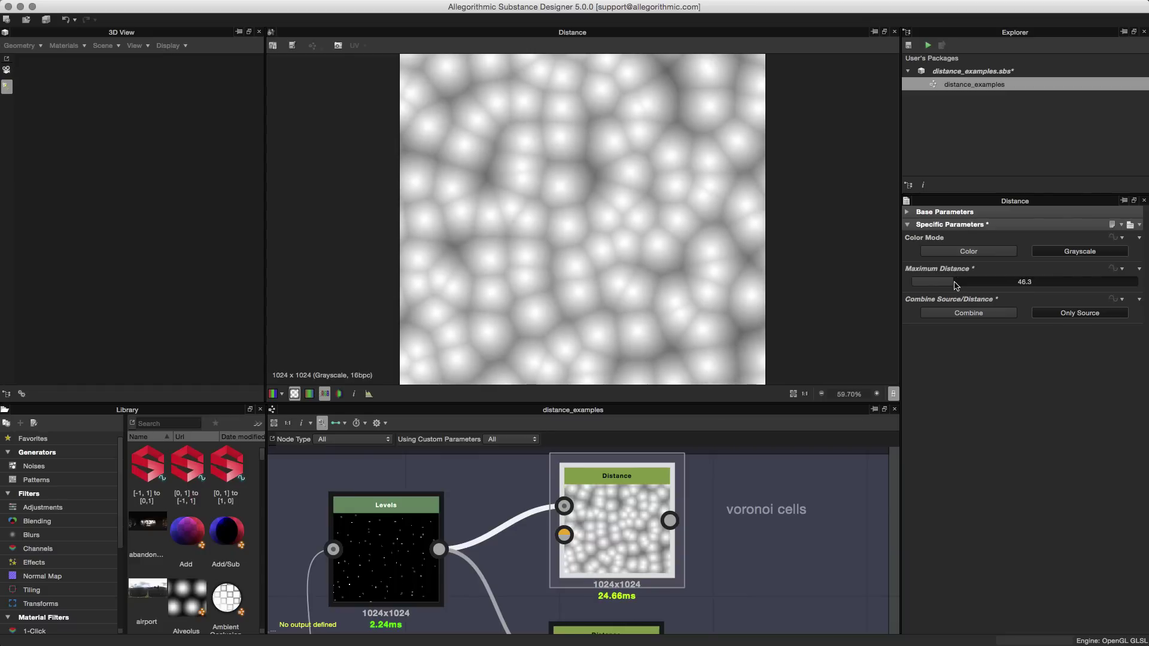
# Step: View the Levels mask feeding the voronoi diagram's Distance node, and display that Distance node's output
pyautogui.scroll(-2, 759, 548)
pyautogui.moveTo(728, 554); pyautogui.dragTo(730, 472, button='middle')
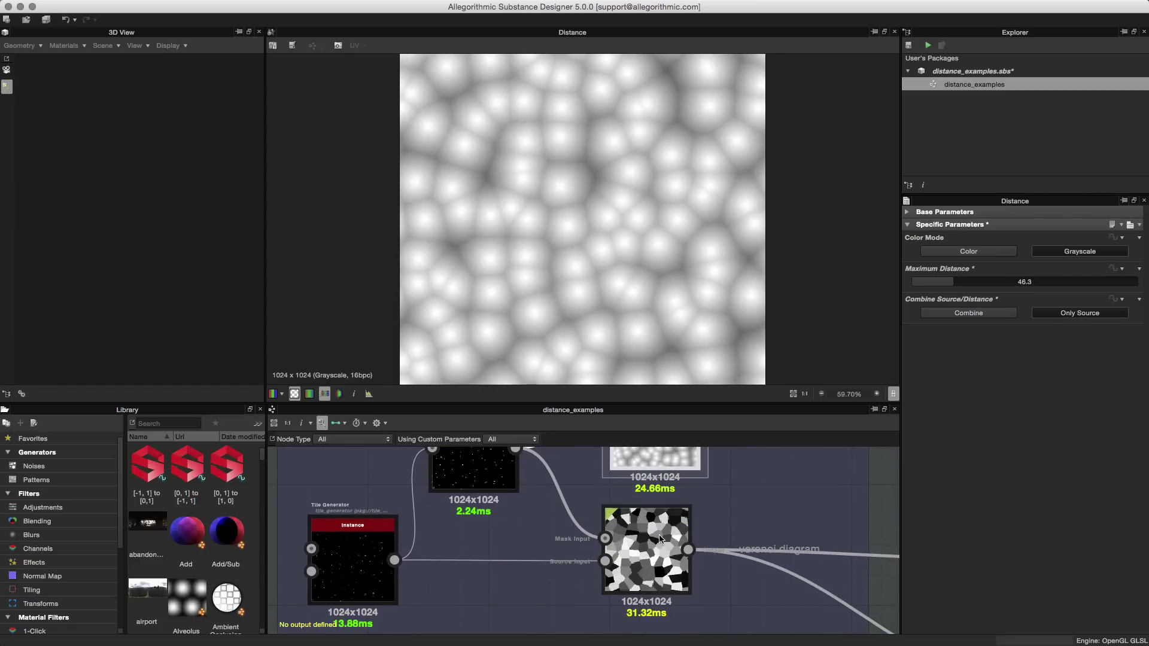
pyautogui.scroll(2, 660, 539)
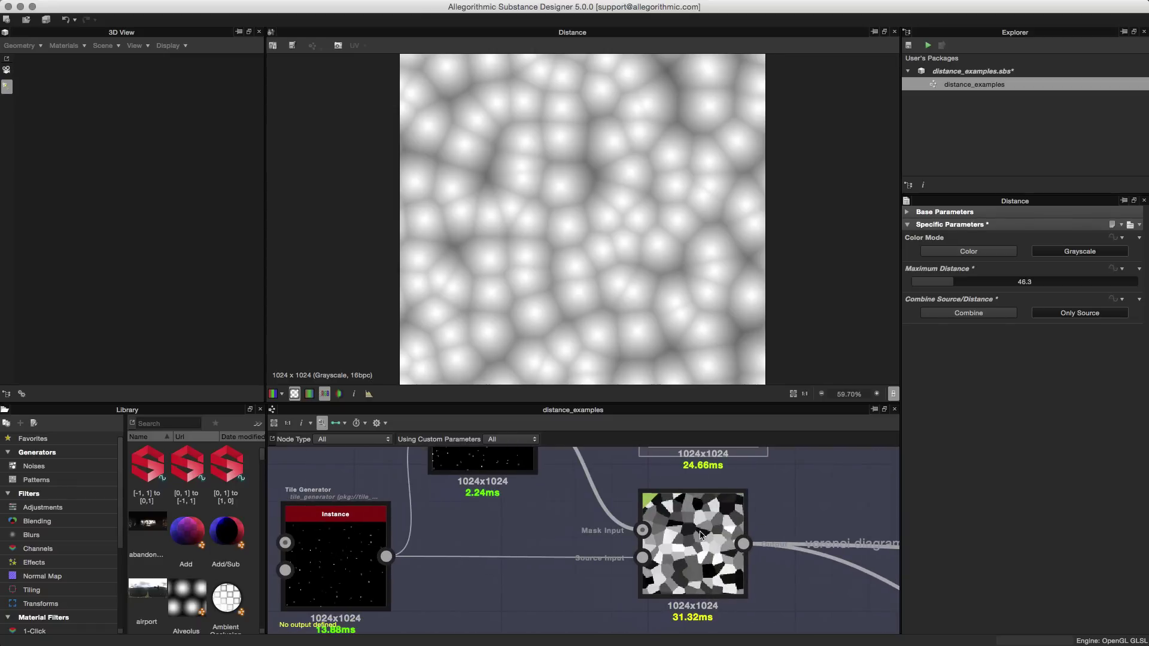
pyautogui.moveTo(569, 524); pyautogui.dragTo(510, 513, button='middle')
pyautogui.doubleClick(489, 477)
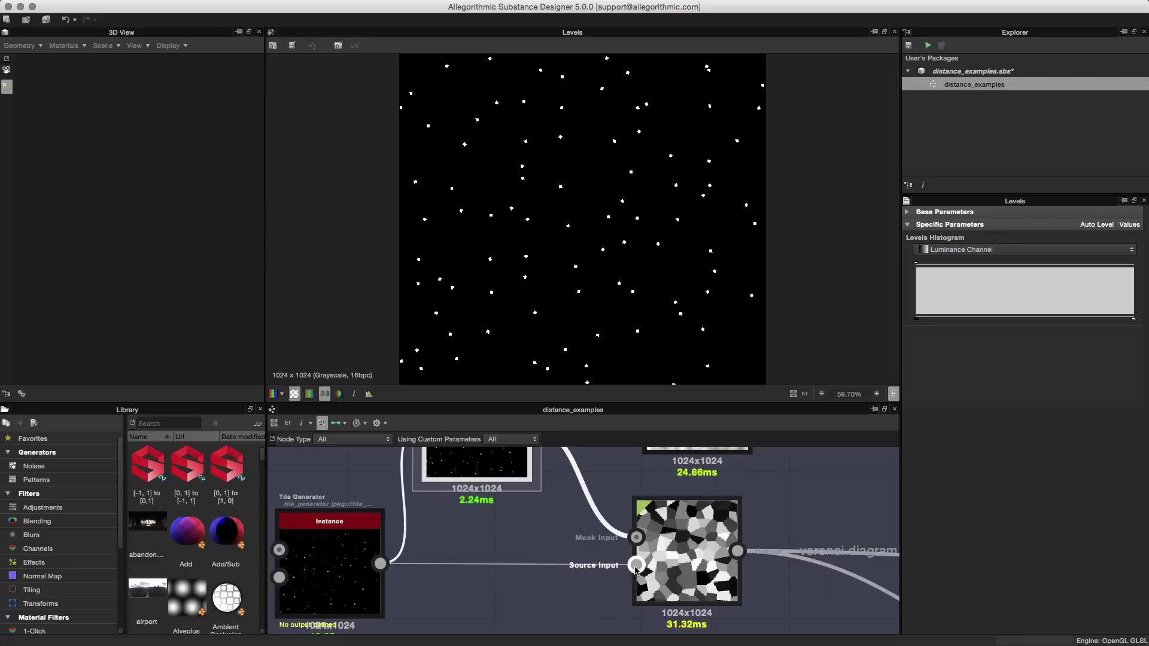
pyautogui.click(681, 572)
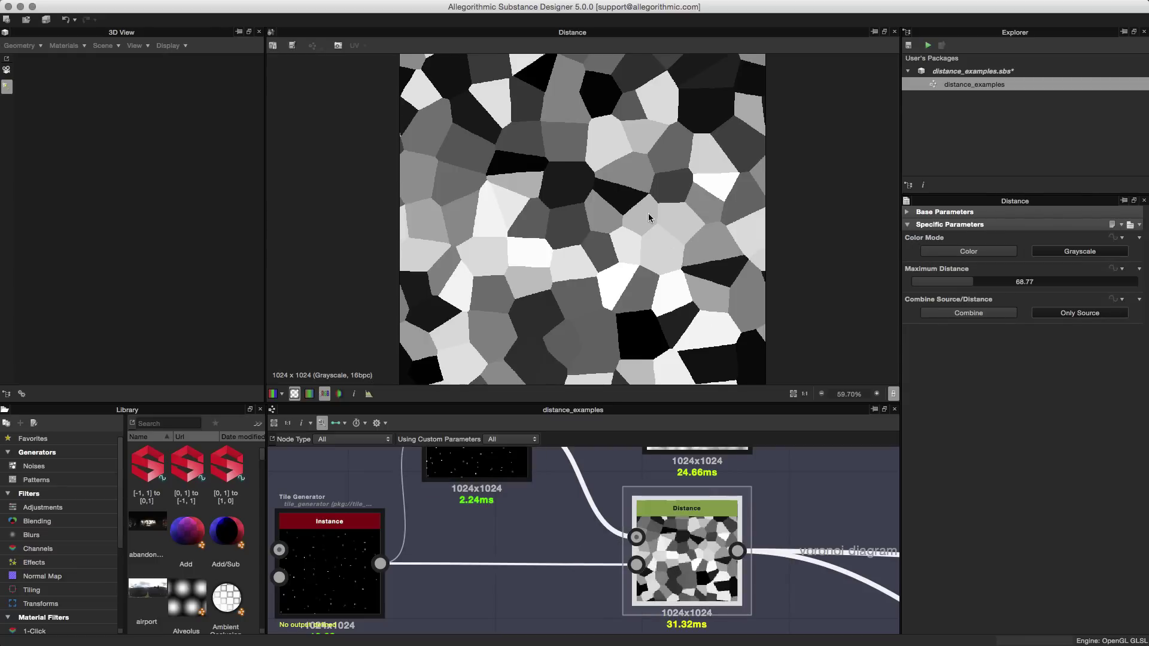
# Step: Display the Tile Generator feeding the voronoi diagram's source input and inspect the gray values of its shapes
pyautogui.scroll(-1, 653, 251)
pyautogui.moveTo(533, 544); pyautogui.dragTo(569, 556, button='middle')
pyautogui.scroll(-2, 539, 546)
pyautogui.click(405, 573)
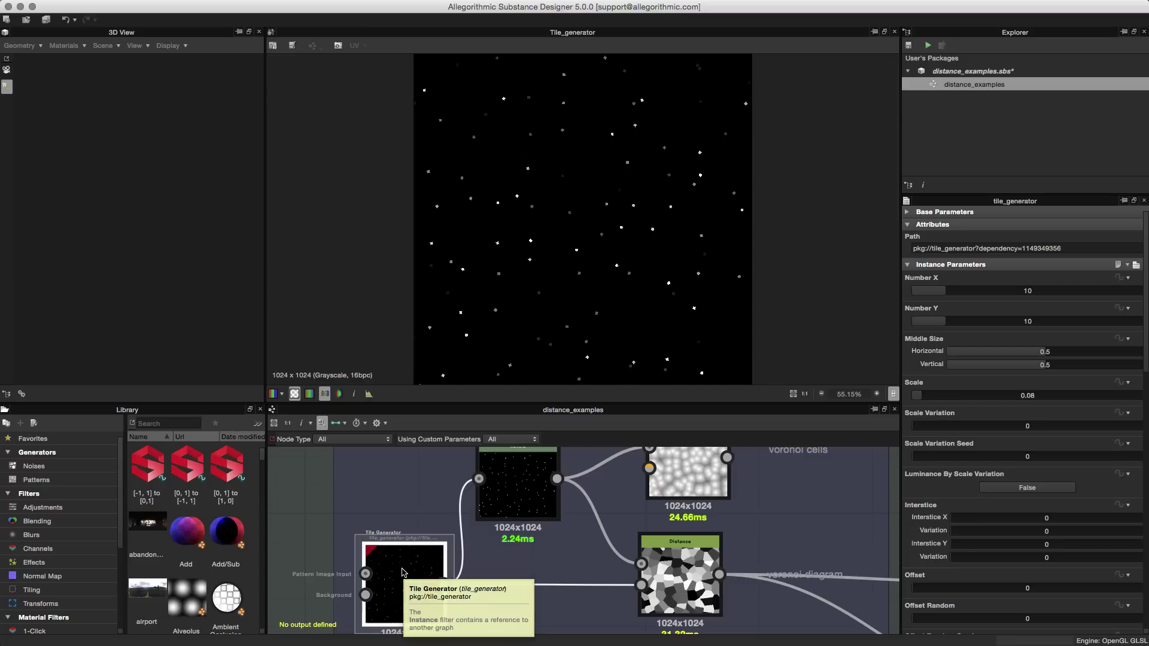
pyautogui.scroll(1, 556, 327)
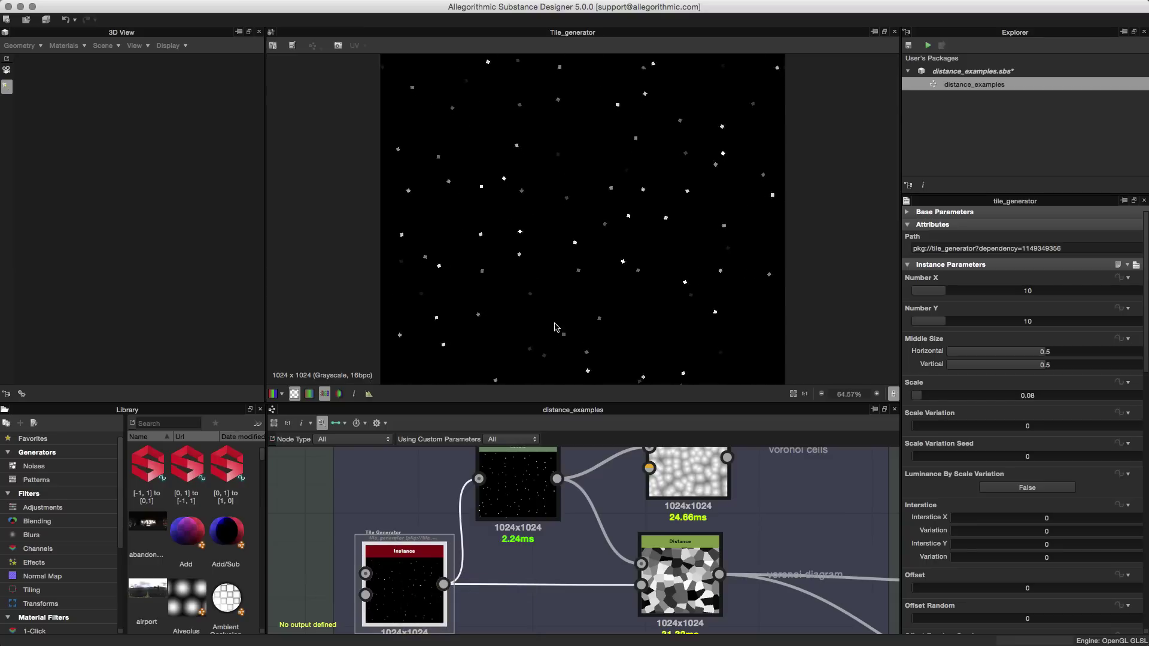
pyautogui.scroll(4, 563, 227)
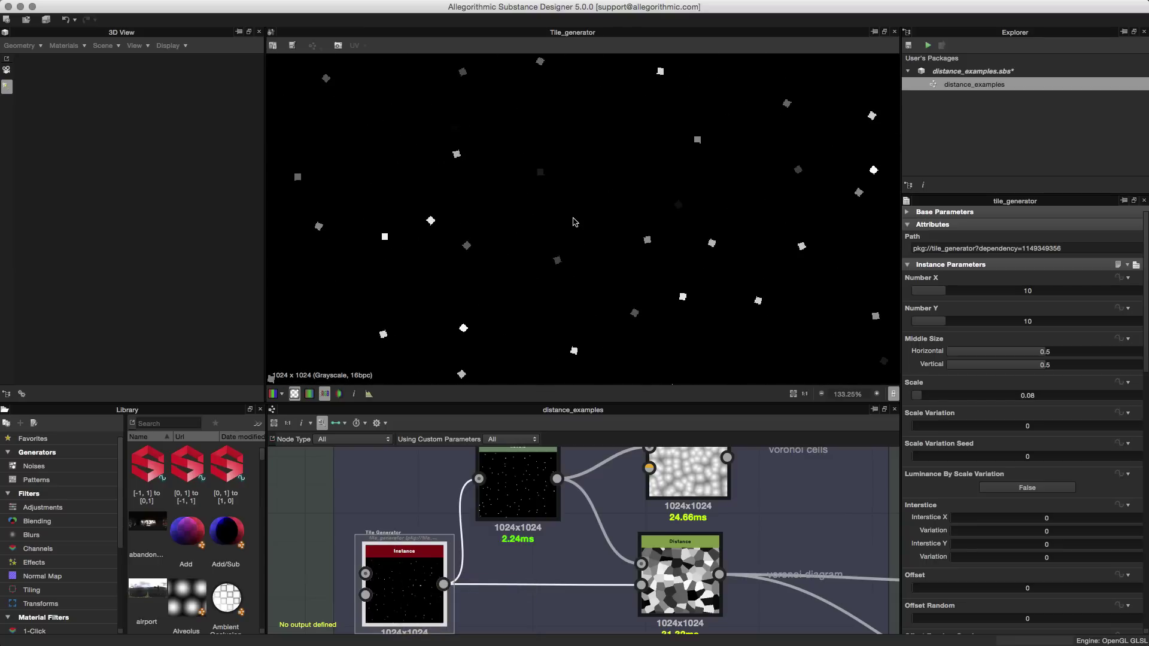
pyautogui.scroll(-1, 592, 204)
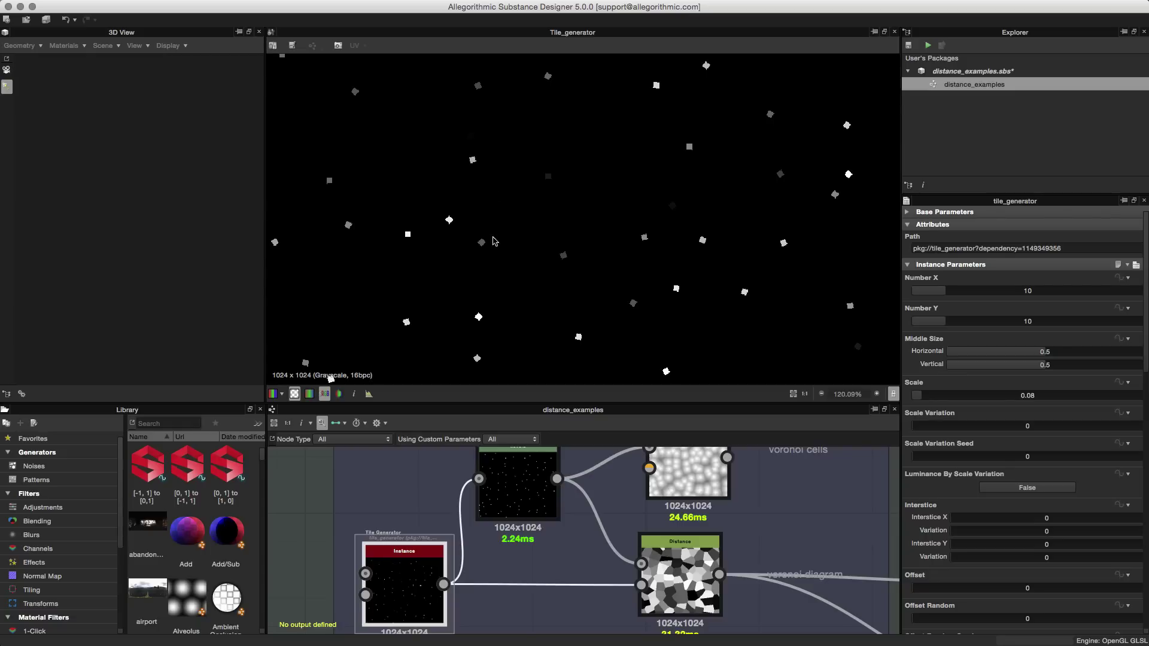
# Step: Display the Levels output again and trace its connection to the voronoi diagram's Distance node
pyautogui.moveTo(481, 591); pyautogui.dragTo(466, 609, button='middle')
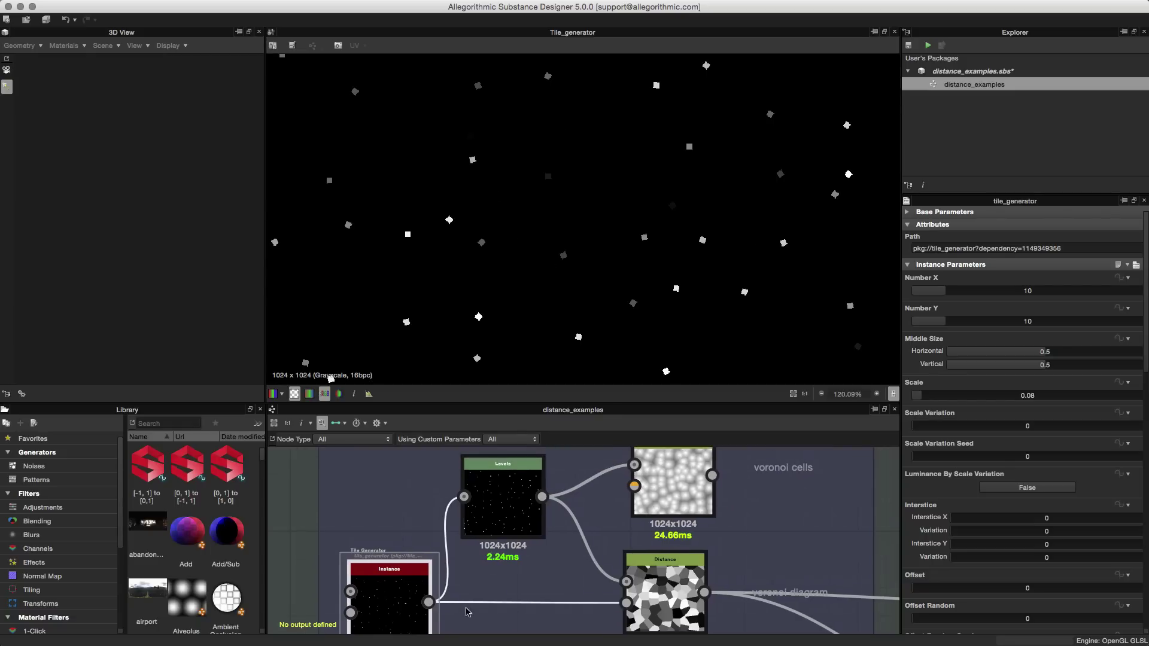
pyautogui.doubleClick(505, 493)
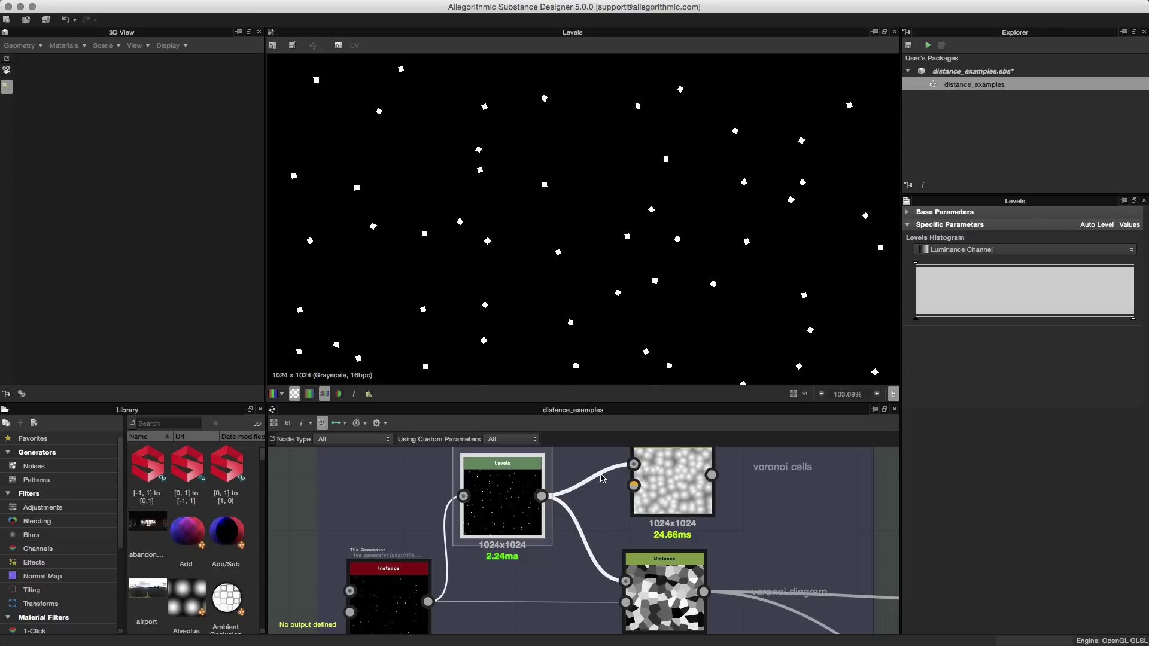
pyautogui.scroll(-3, 546, 613)
pyautogui.hscroll(5, 501, 558)
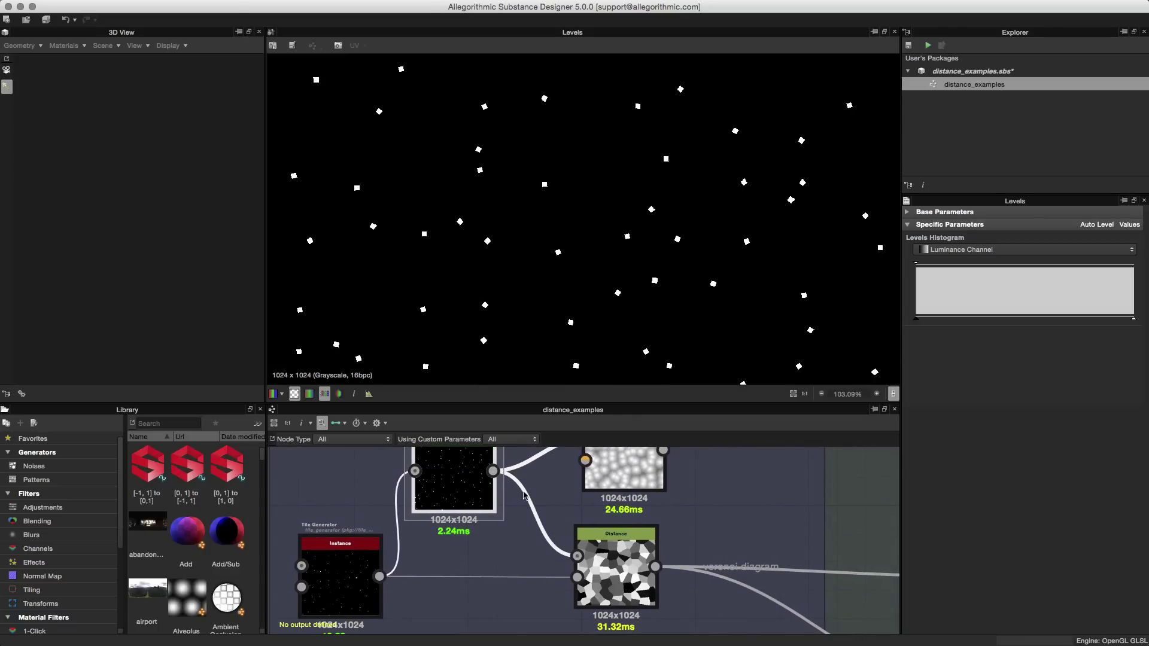
# Step: Display the voronoi diagram's Distance node output and examine the overall cell pattern
pyautogui.doubleClick(620, 570)
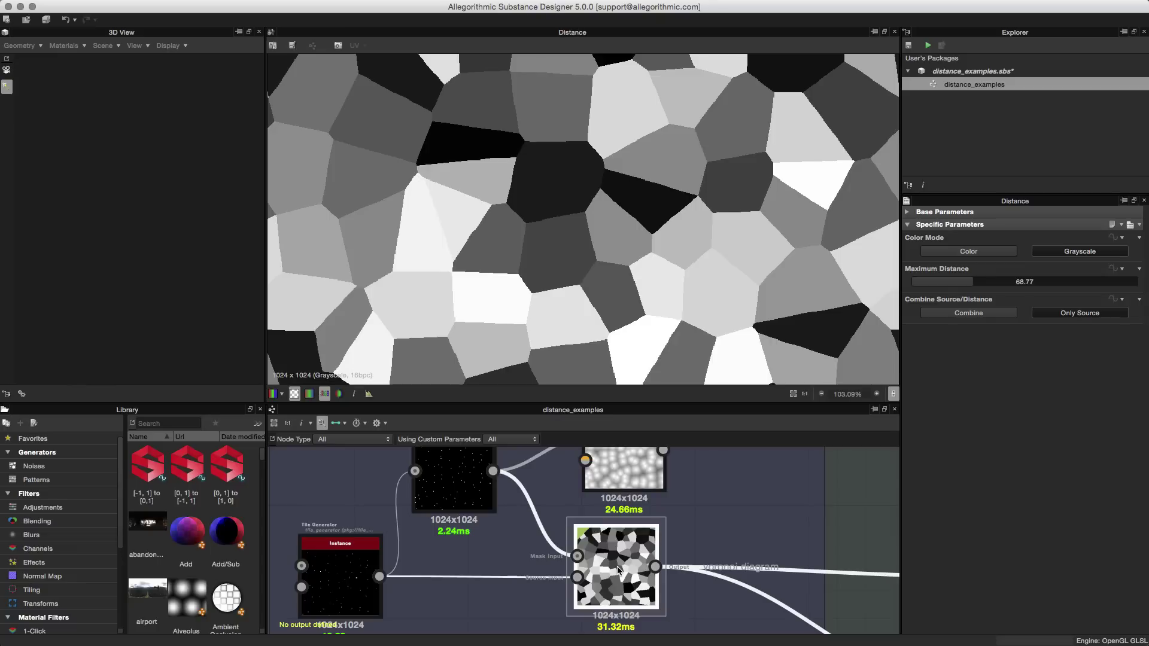
pyautogui.moveTo(354, 569); pyautogui.dragTo(358, 562, button='middle')
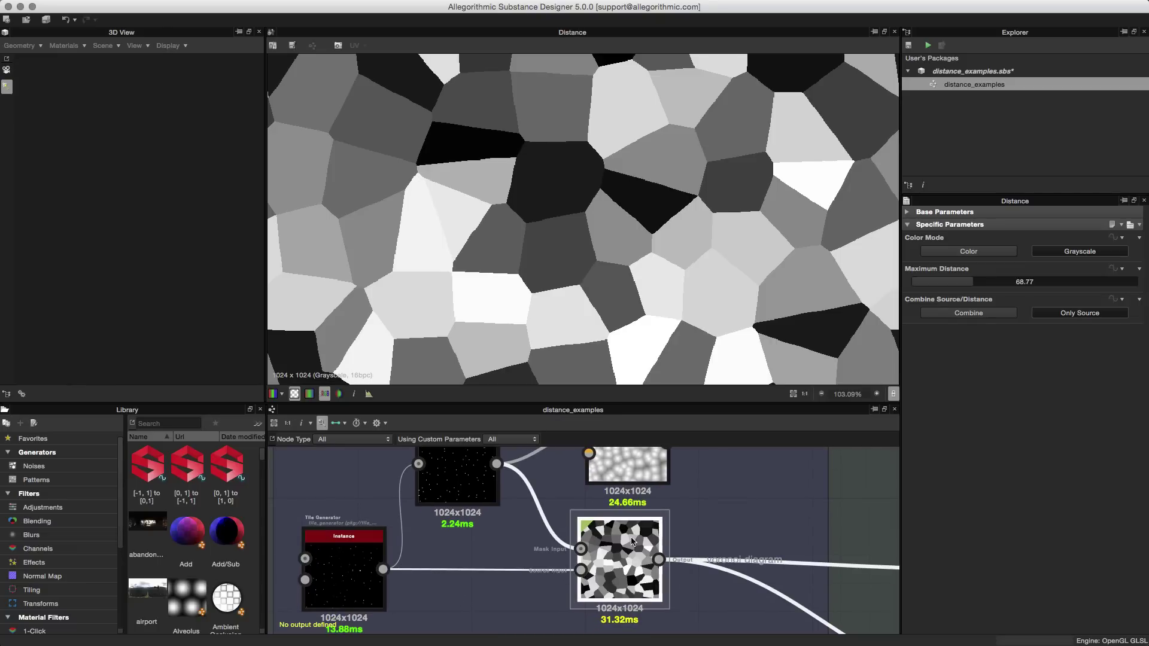
pyautogui.scroll(-3, 613, 220)
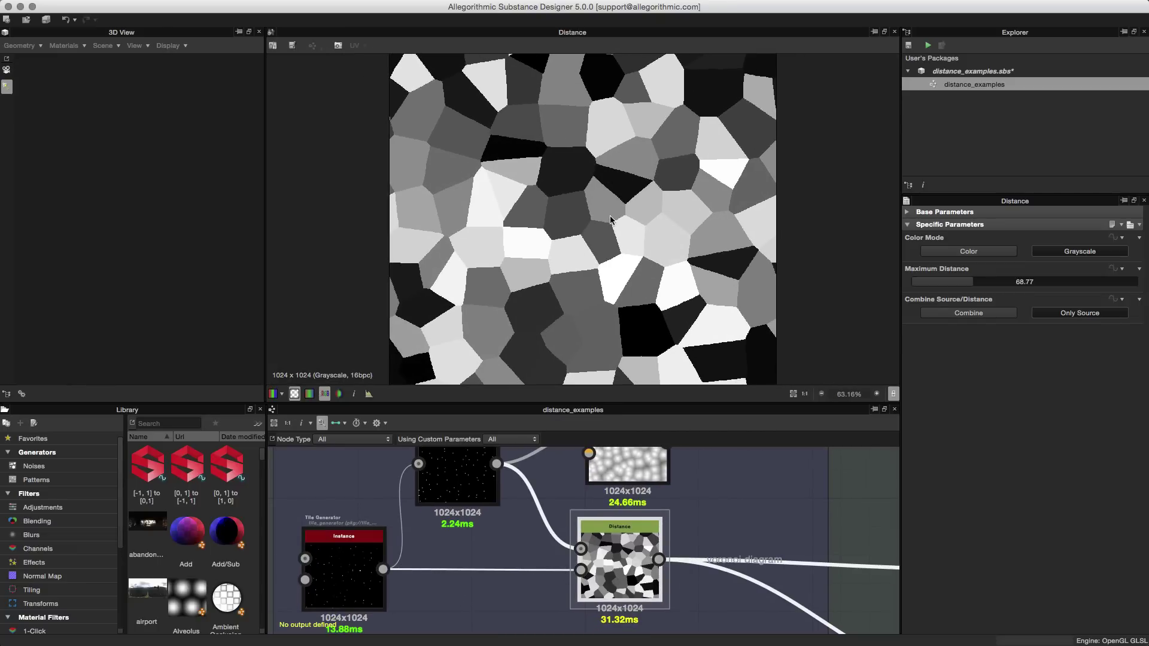
# Step: Try a Maximum Distance of 0 on the voronoi diagram's Distance node and inspect the dots and its Source Input
pyautogui.moveTo(971, 286); pyautogui.dragTo(911, 286)
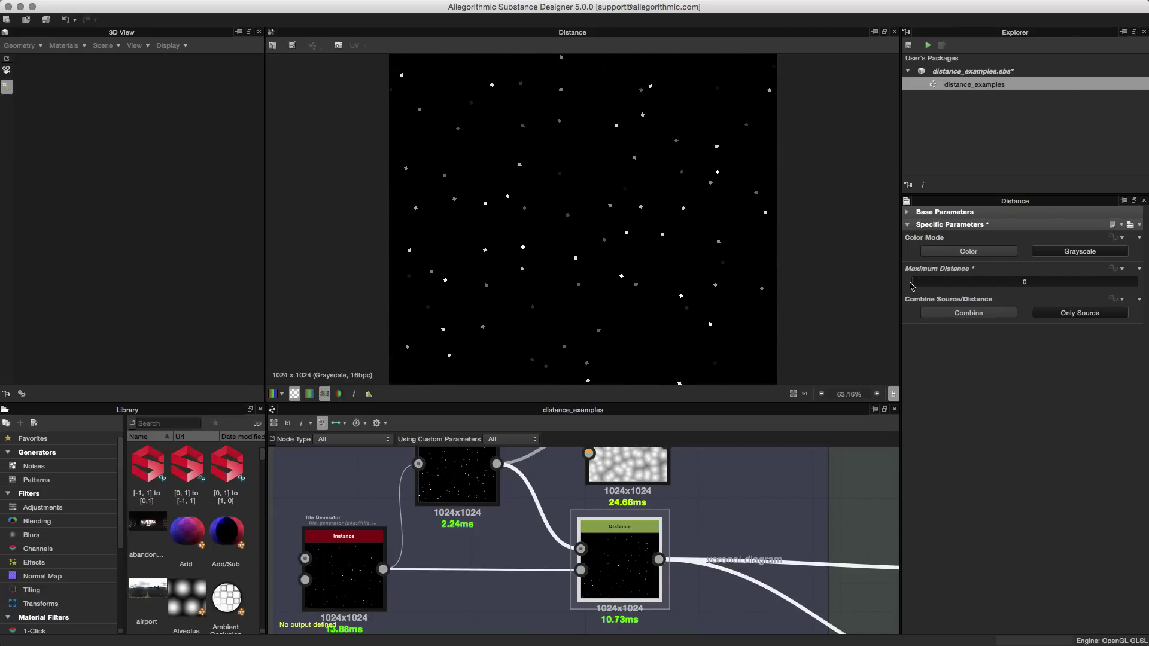
pyautogui.scroll(2, 590, 202)
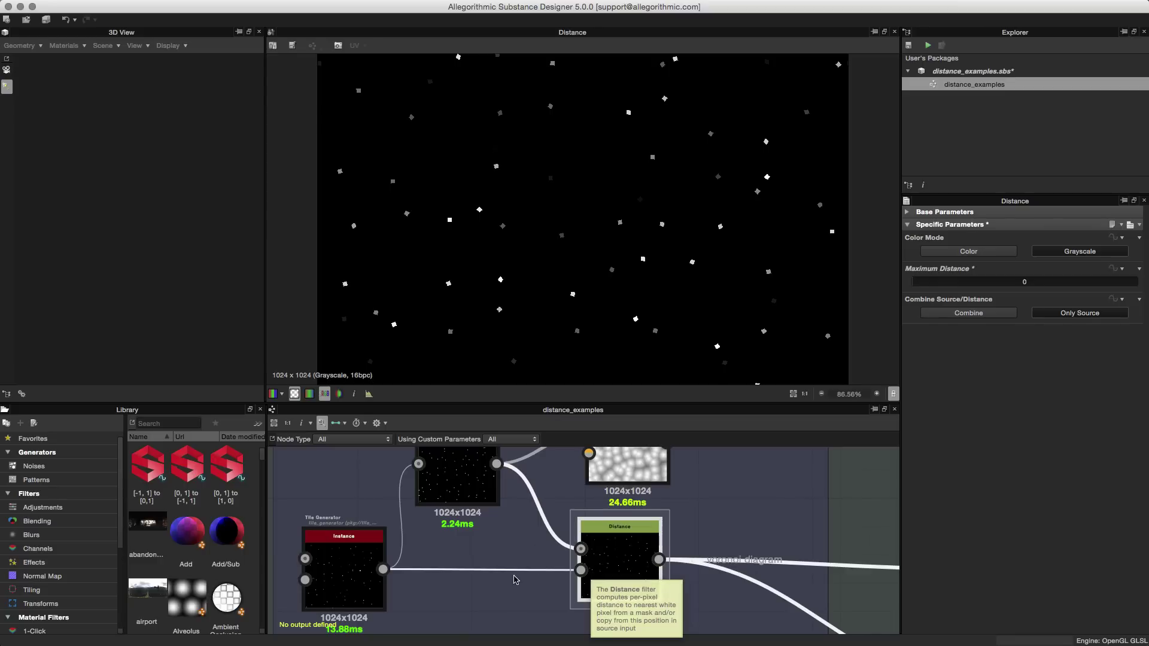
pyautogui.moveTo(514, 577); pyautogui.dragTo(528, 543, button='middle')
pyautogui.scroll(1, 533, 542)
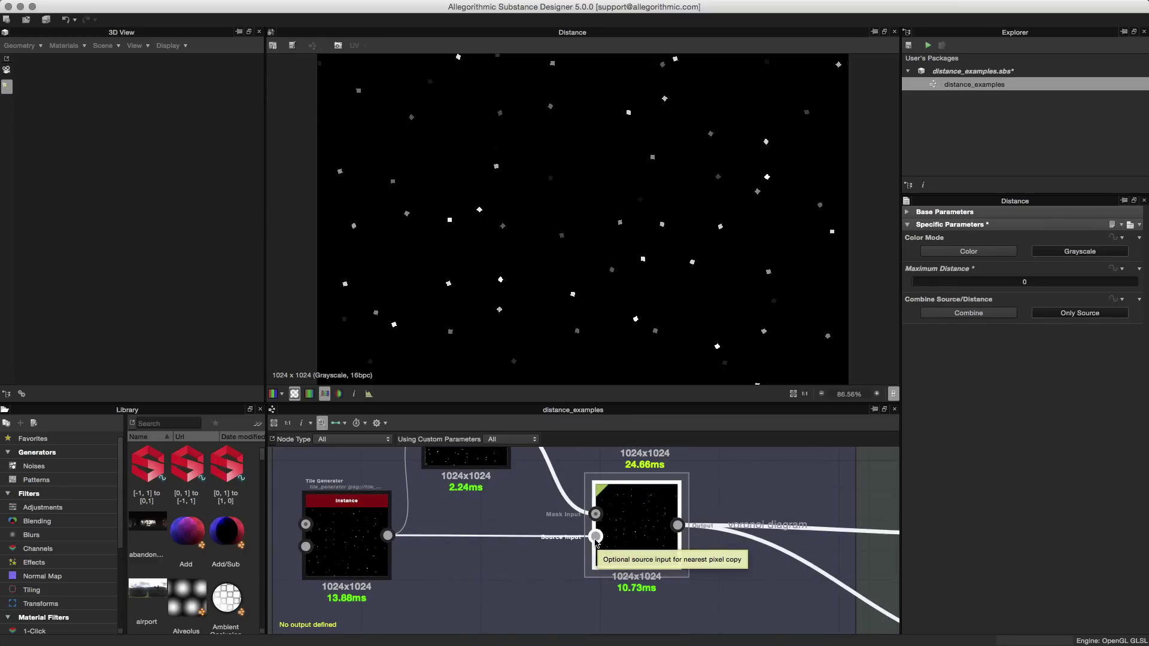
# Step: Set the Maximum Distance of the voronoi diagram's Distance node to 65.36 and view the whole pattern
pyautogui.click(926, 287)
pyautogui.moveTo(934, 288); pyautogui.dragTo(971, 297)
pyautogui.press('f')
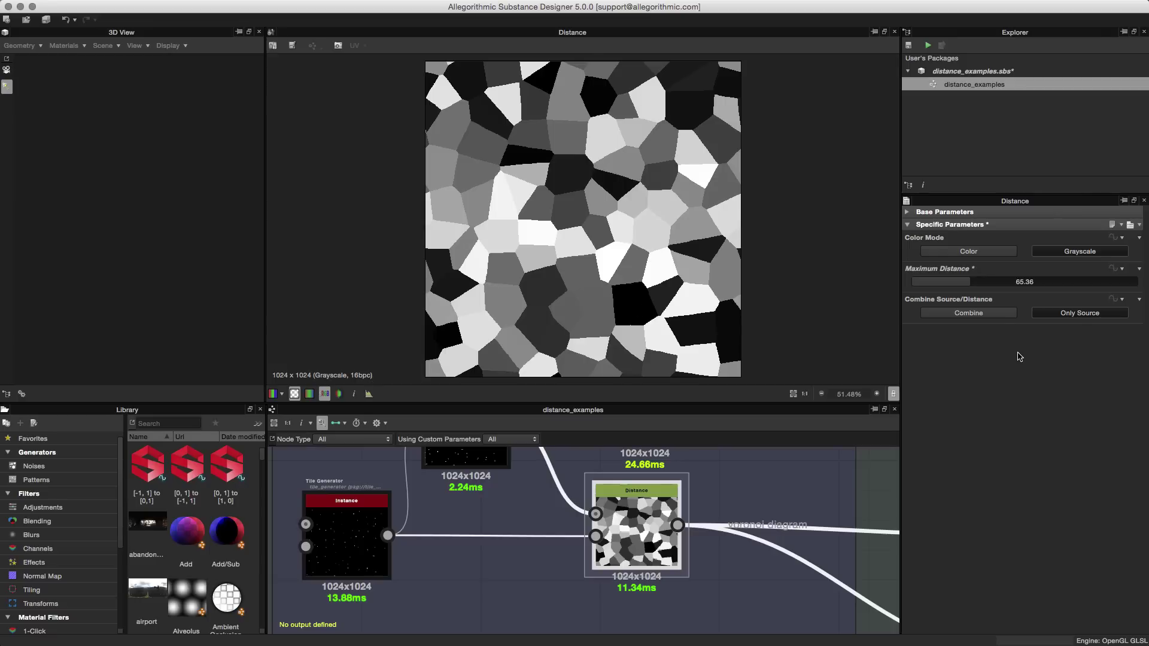
pyautogui.keyDown('alt'); pyautogui.moveTo(565, 204); pyautogui.dragTo(574, 211, button='right'); pyautogui.keyUp('alt')
pyautogui.moveTo(535, 548); pyautogui.dragTo(538, 586, button='middle')
pyautogui.keyDown('alt'); pyautogui.moveTo(539, 586); pyautogui.dragTo(576, 574, button='right'); pyautogui.keyUp('alt')
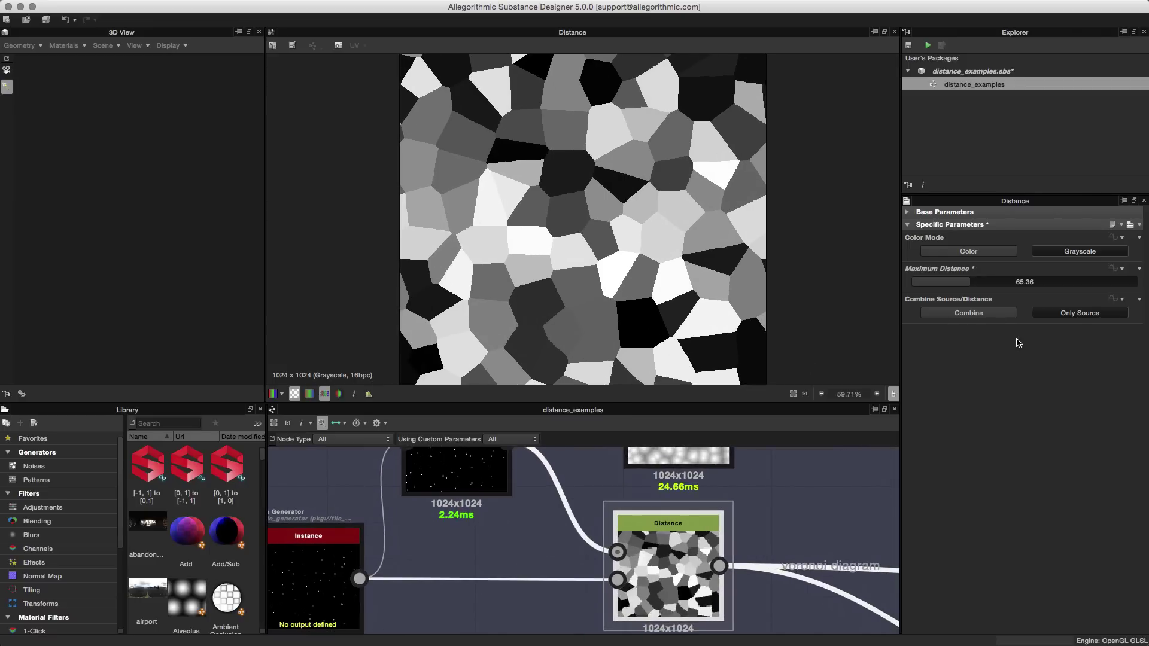
# Step: Try the Combine option for Combine Source/Distance, inspect the shaded cells, and return to Only Source
pyautogui.click(982, 315)
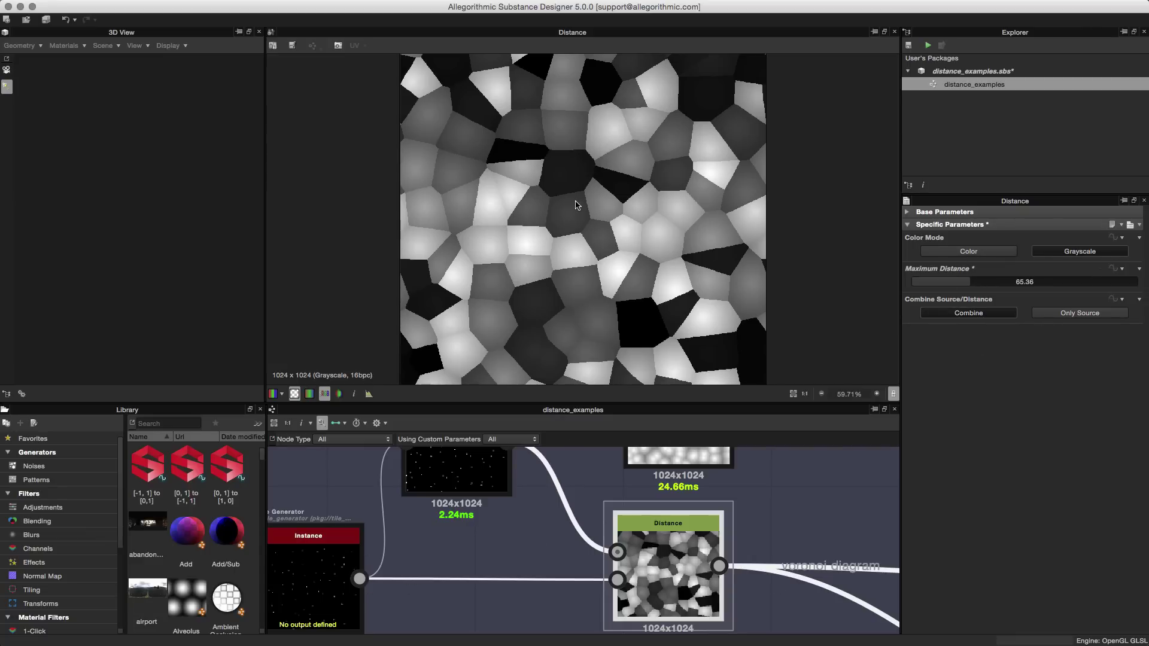
pyautogui.scroll(2, 576, 206)
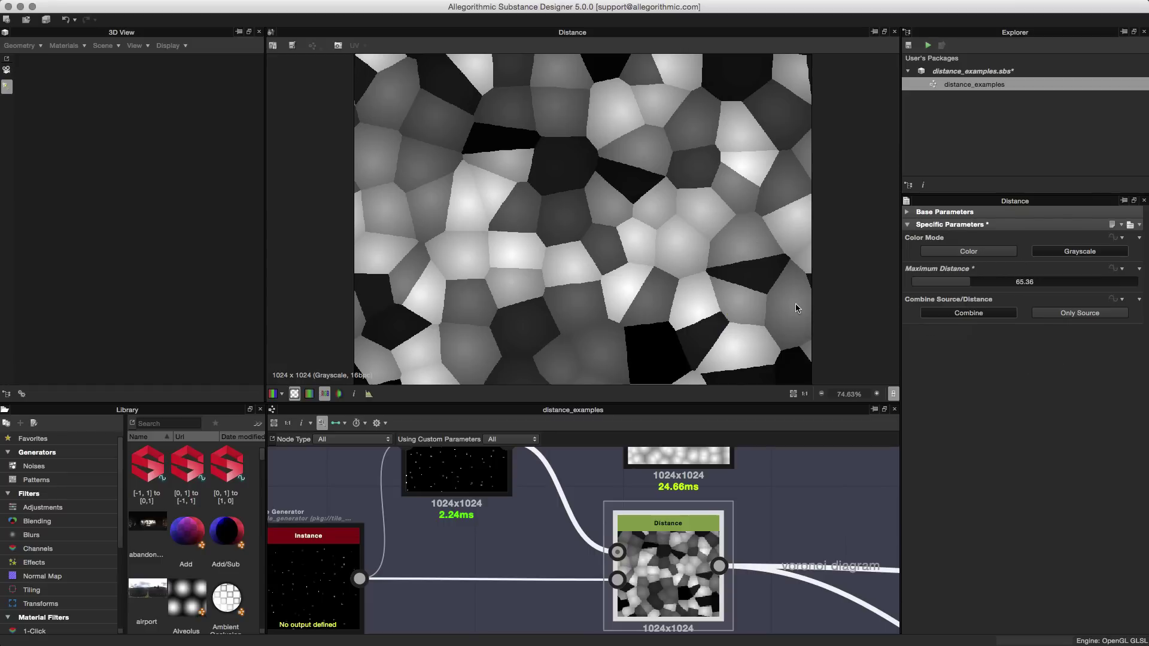
pyautogui.click(1071, 319)
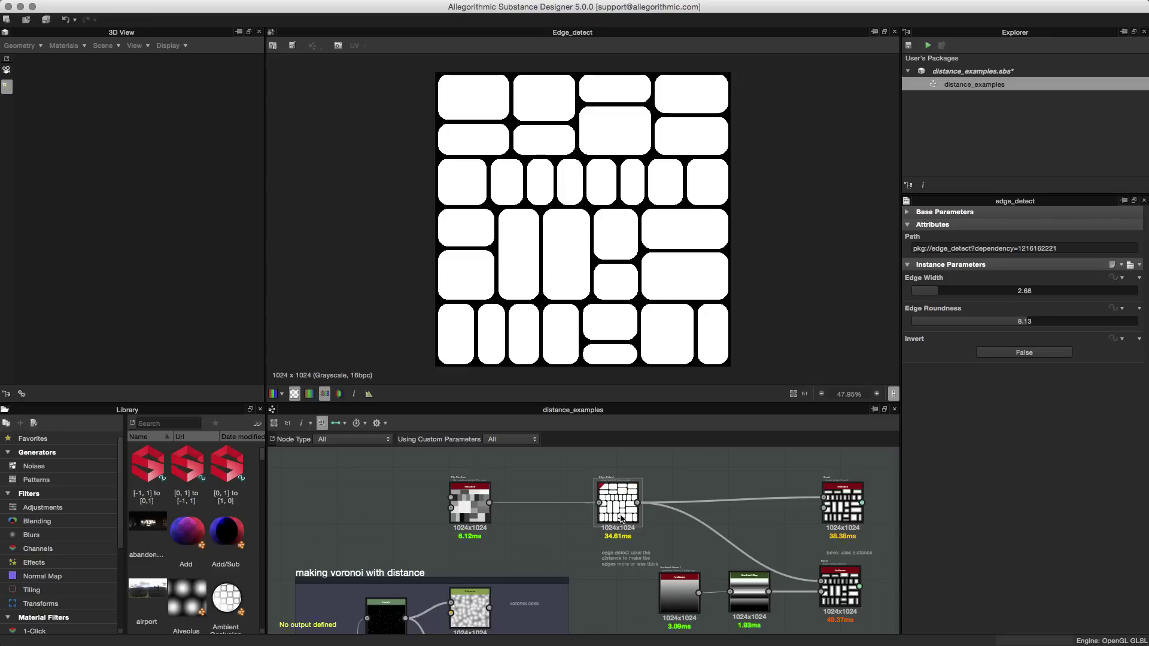
# Step: Search the library for "edge", and compare the Tile Random pattern with the Edge Detect output it feeds
pyautogui.scroll(3, 613, 509)
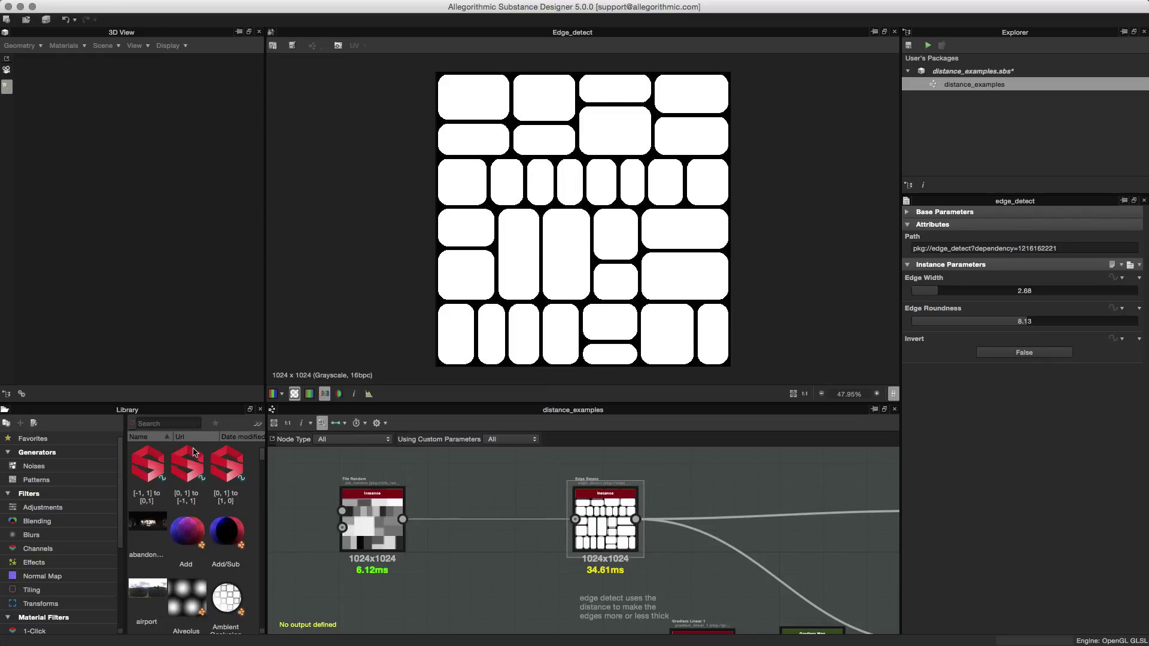
pyautogui.click(171, 424)
pyautogui.write('edge')
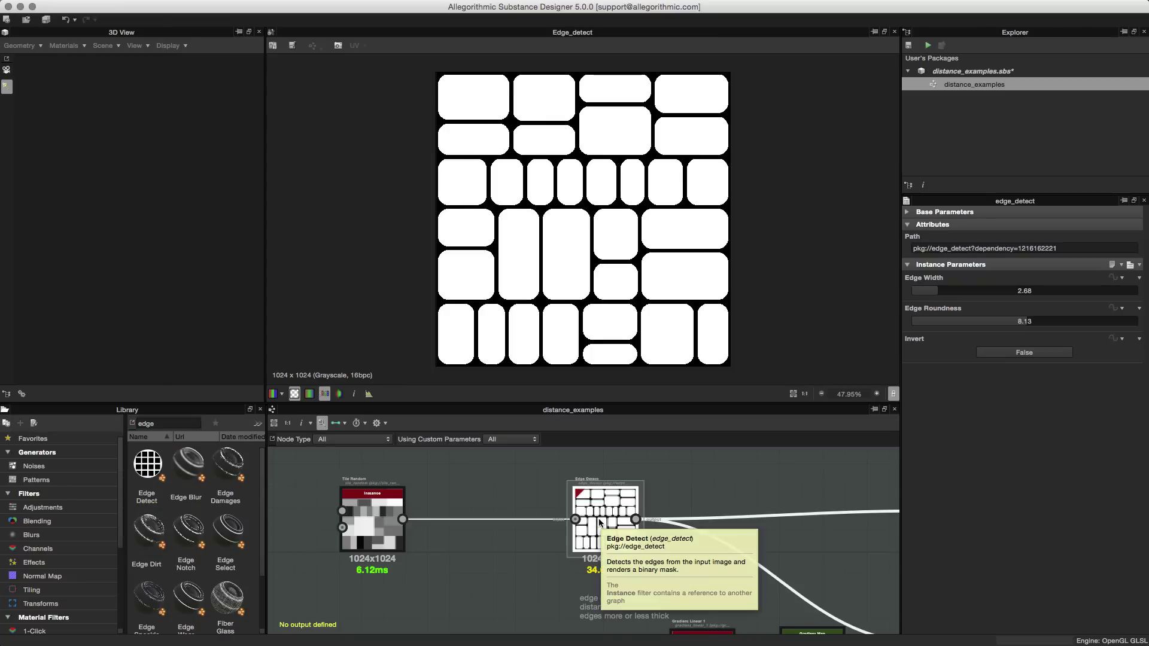
pyautogui.doubleClick(368, 520)
pyautogui.doubleClick(605, 520)
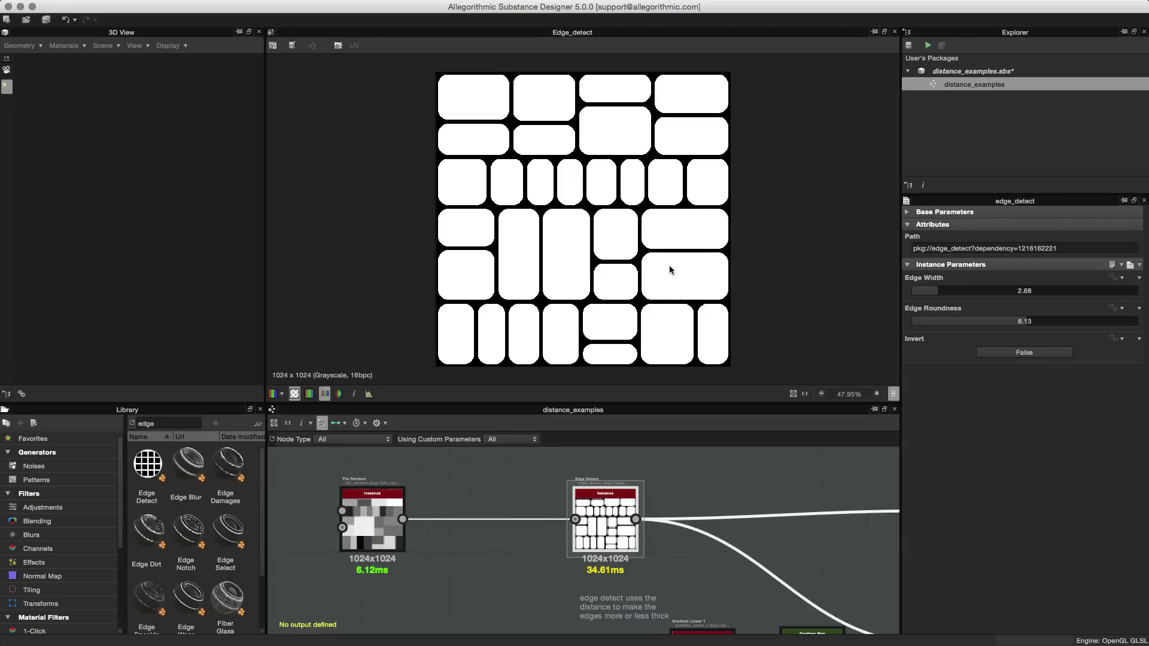
# Step: Try Edge Width values of 2.36 and 2.6 on the Edge Detect node, and set it to 1.96
pyautogui.moveTo(944, 295); pyautogui.dragTo(934, 299)
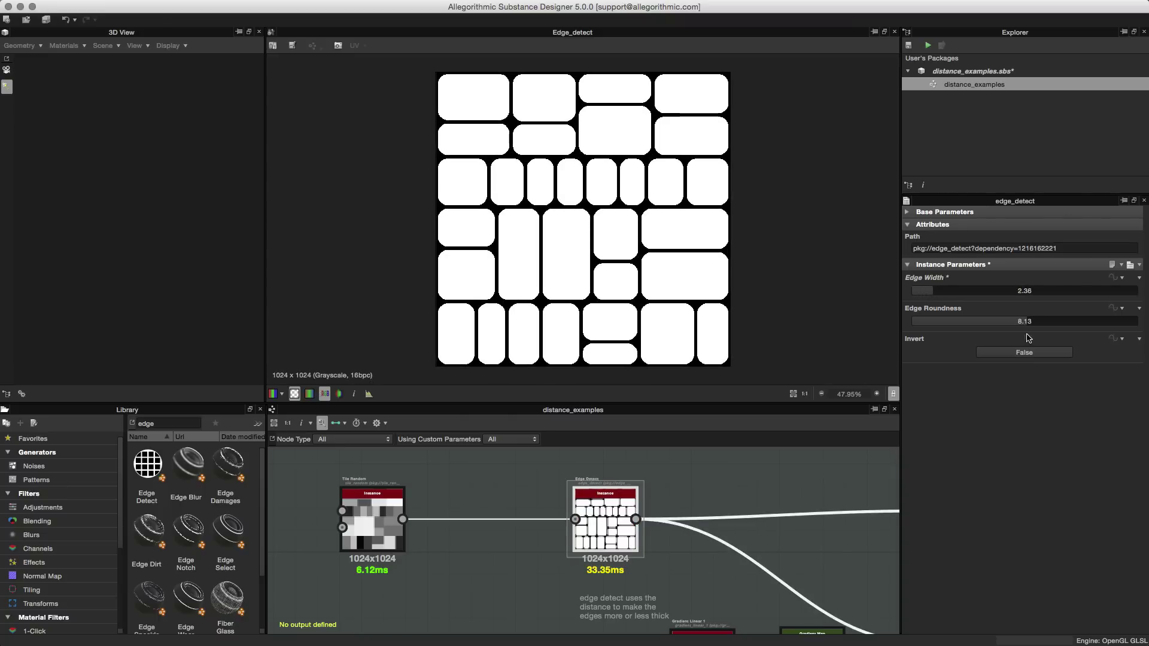
pyautogui.scroll(3, 581, 178)
pyautogui.scroll(5, 658, 271)
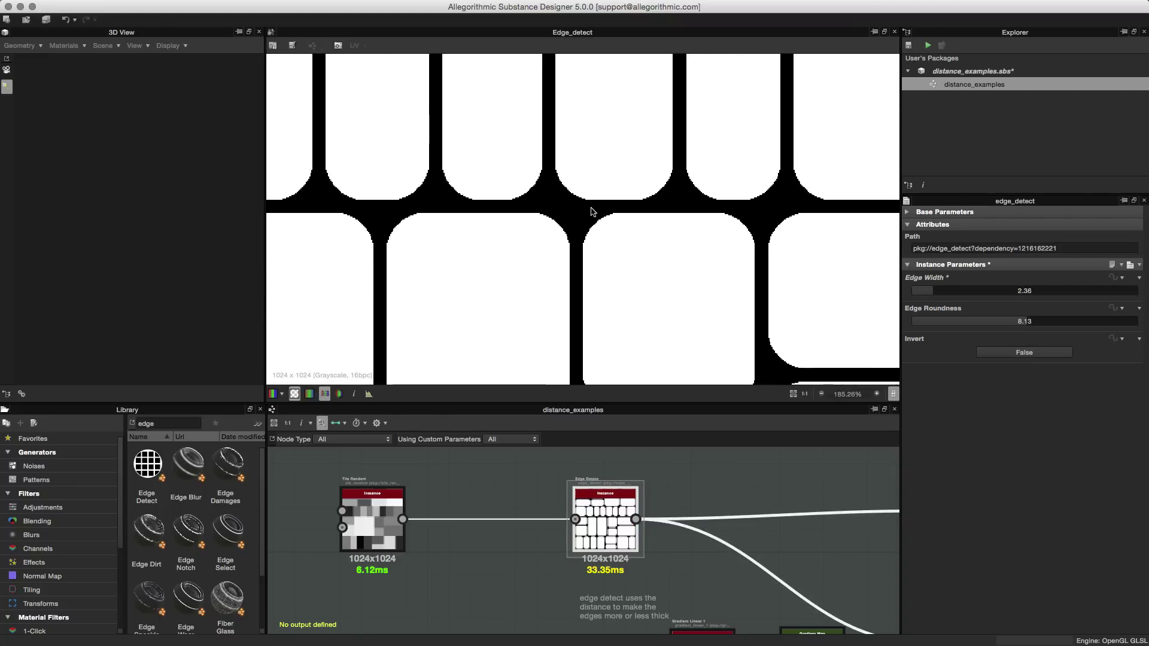
pyautogui.click(929, 292)
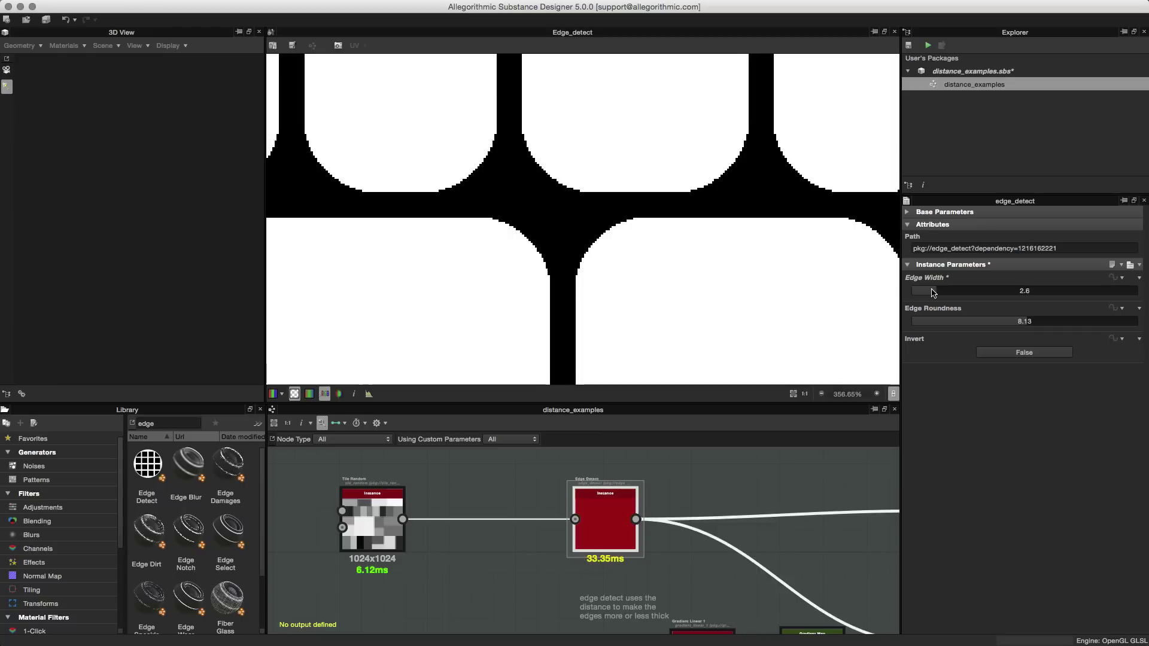
pyautogui.click(928, 292)
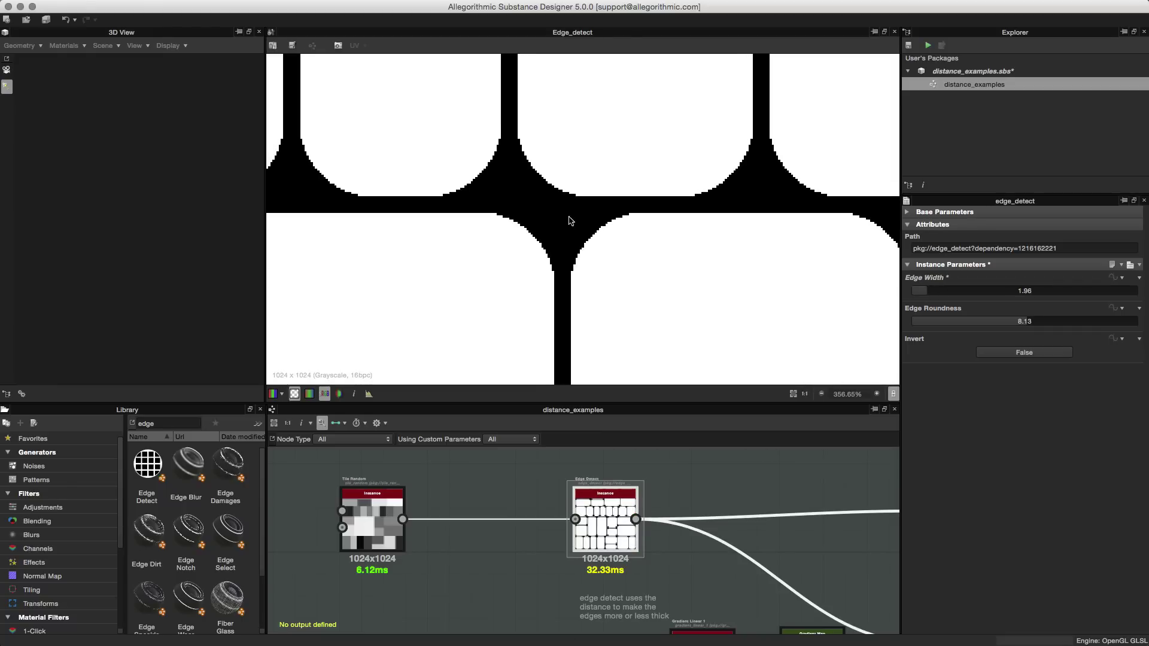
# Step: Try an Edge Roundness of 0.04 on the Edge Detect node, and set it to 7.66
pyautogui.scroll(1, 591, 236)
pyautogui.moveTo(1035, 329); pyautogui.dragTo(914, 328)
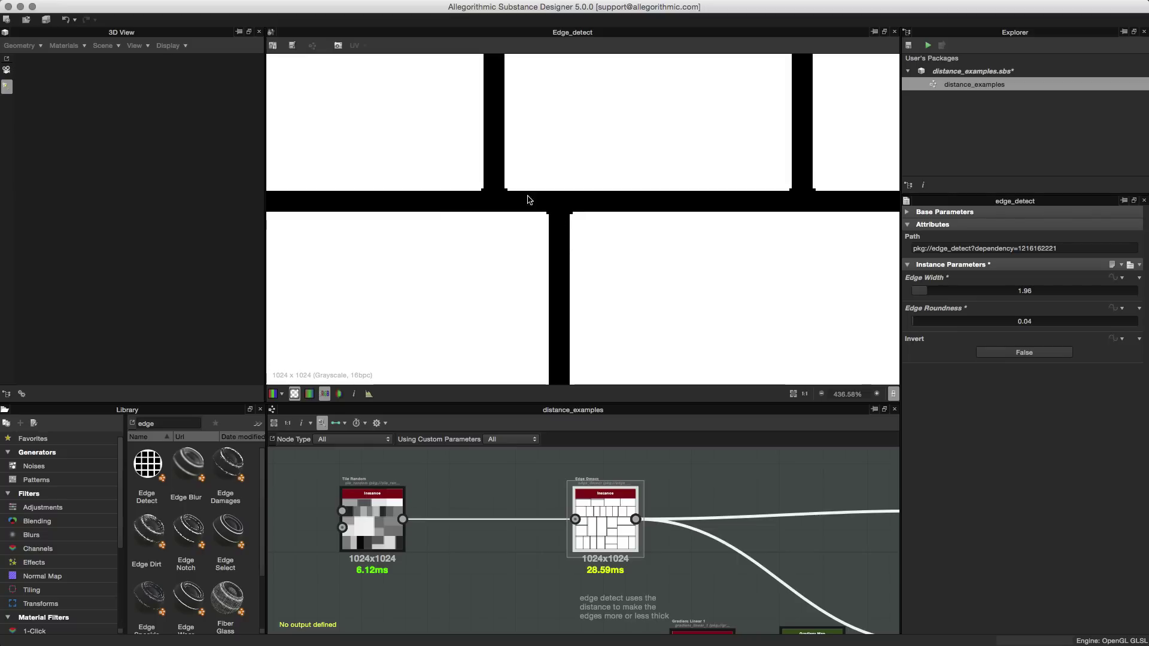
pyautogui.moveTo(929, 323); pyautogui.dragTo(1032, 329)
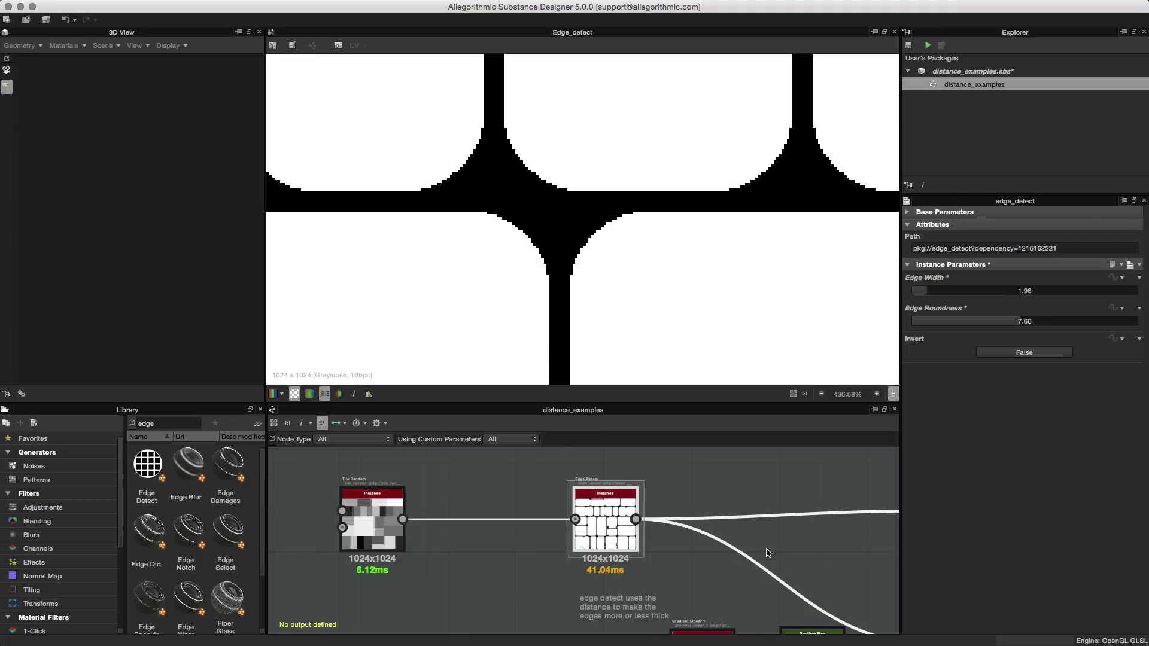
# Step: Display the Height output of the upper Bevel node fed by Edge Detect and examine the beveled tiles
pyautogui.scroll(-2, 767, 554)
pyautogui.moveTo(794, 527); pyautogui.dragTo(627, 514, button='middle')
pyautogui.scroll(3, 627, 514)
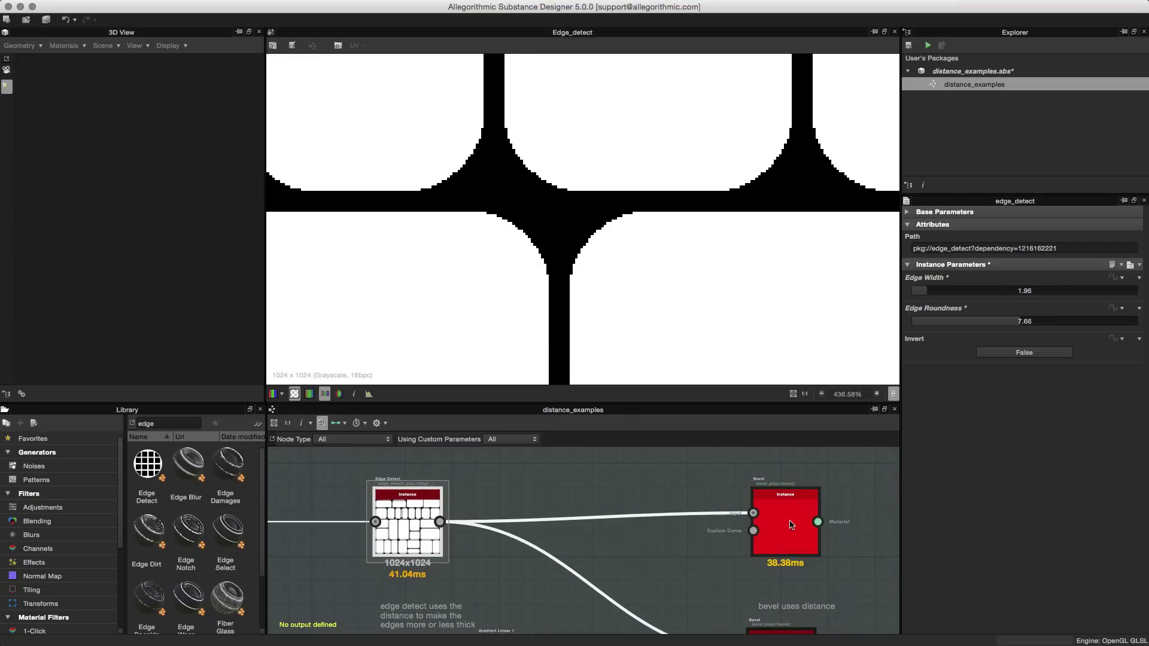
pyautogui.doubleClick(791, 525)
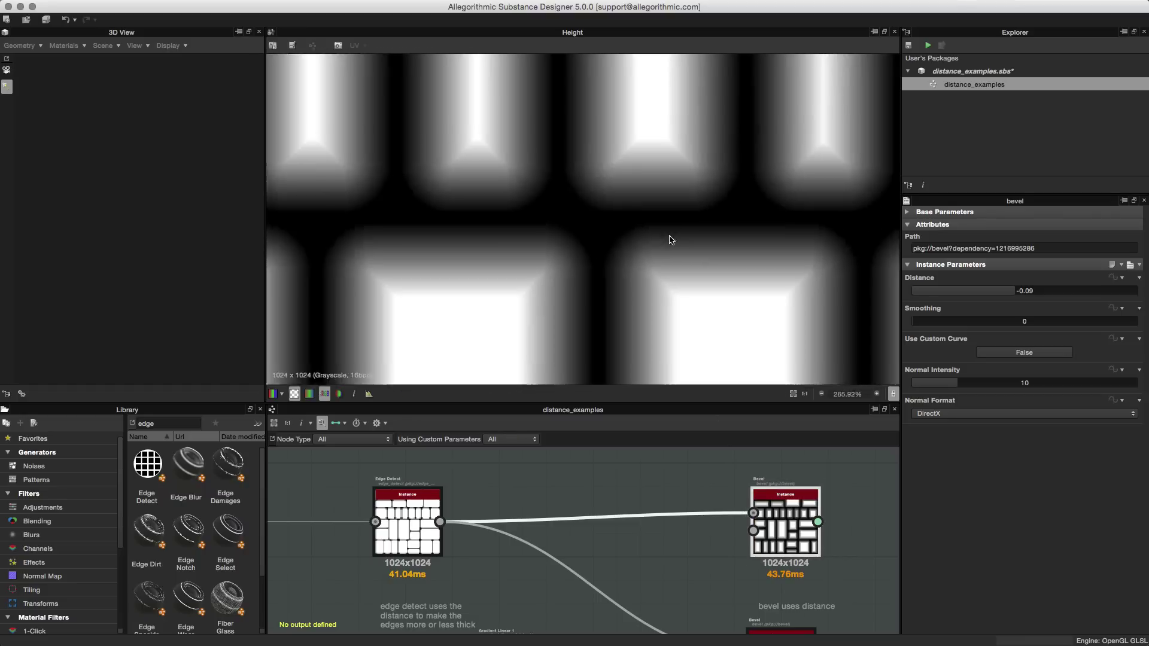
pyautogui.scroll(-5, 610, 197)
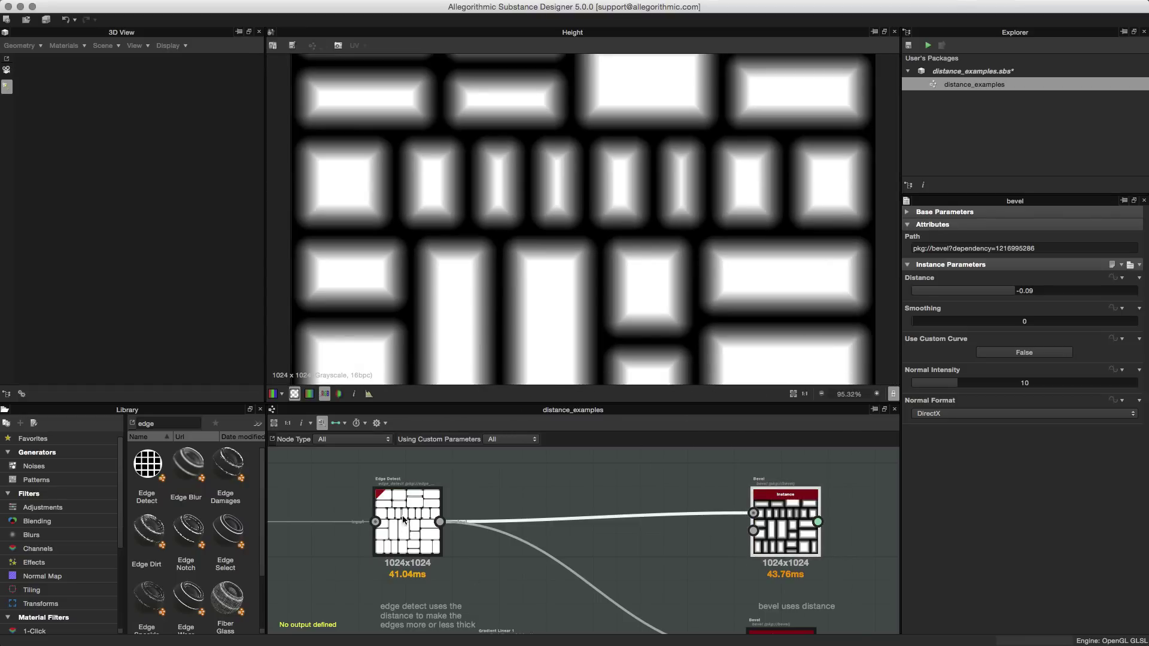
# Step: Reposition the upper Bevel node roughly level with Edge Detect and set its Distance to -0.03
pyautogui.scroll(2, 713, 270)
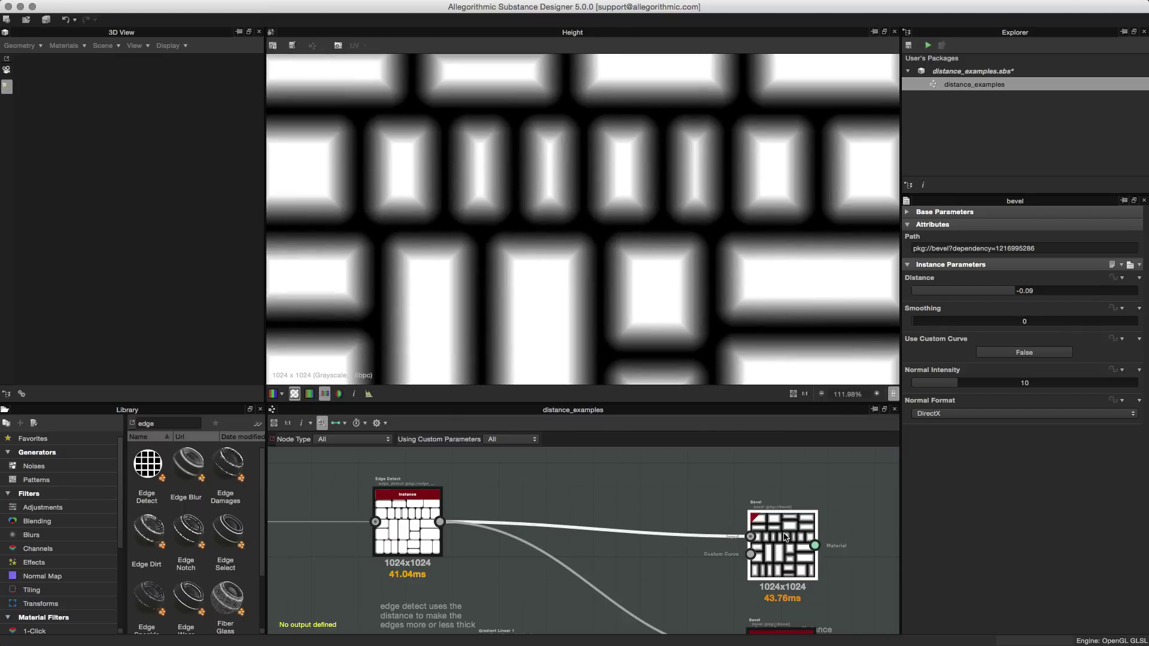
pyautogui.moveTo(791, 534); pyautogui.dragTo(787, 522)
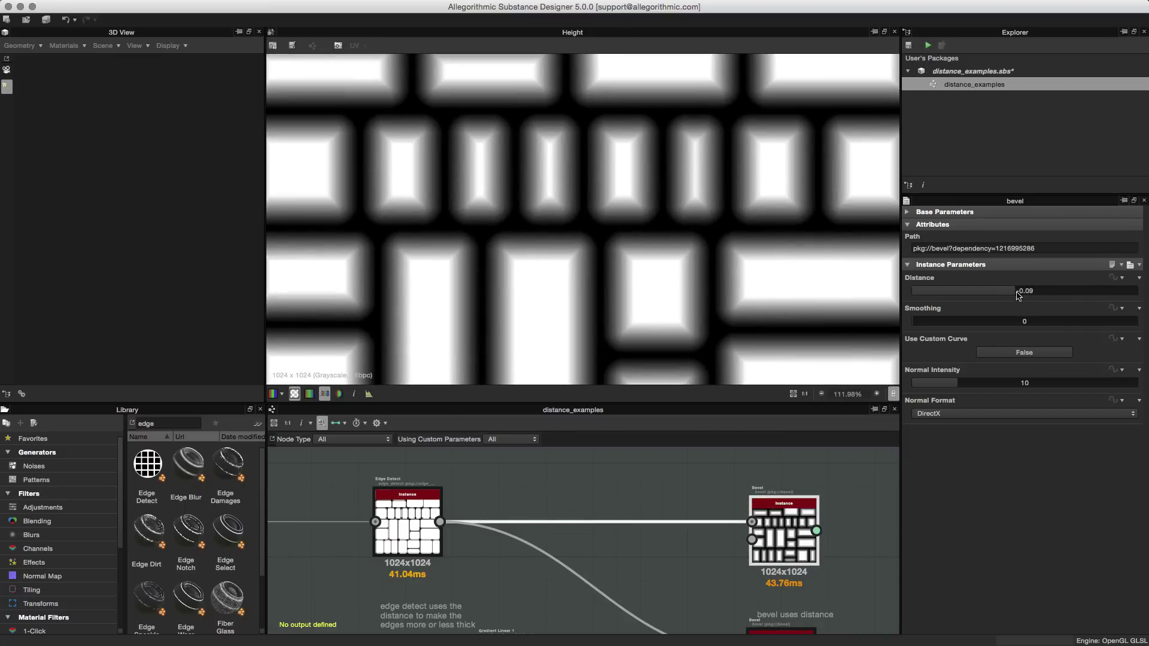
pyautogui.moveTo(1018, 296); pyautogui.dragTo(753, 297)
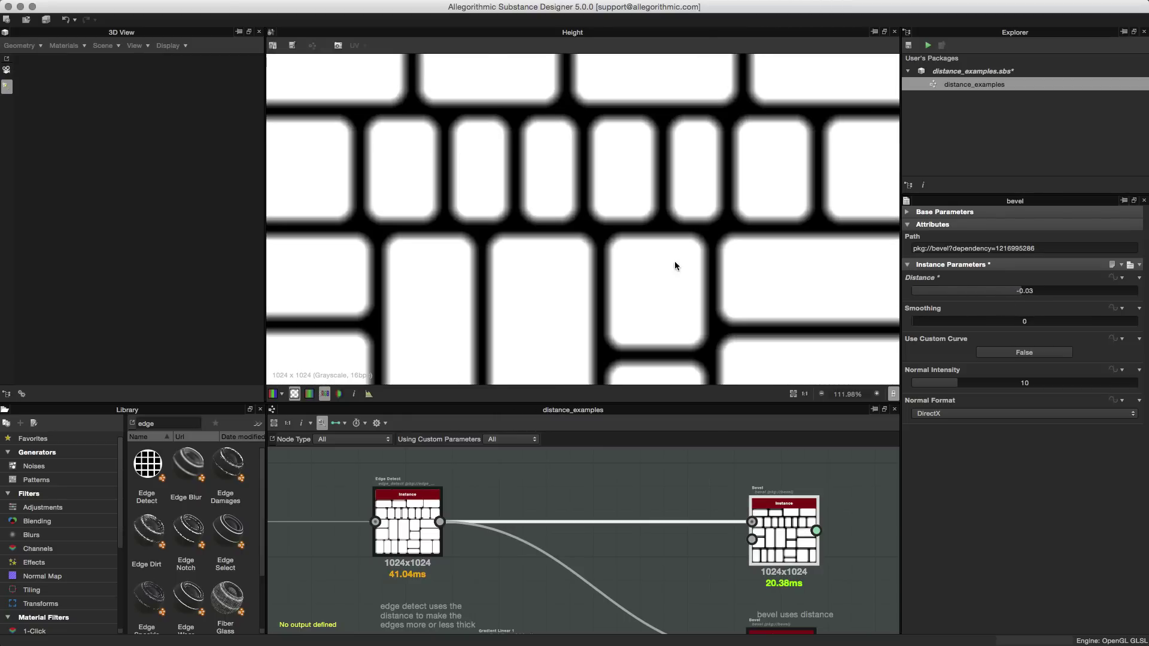
# Step: Display the Bevel node that uses a custom curve, and view the Gradient Map feeding its curve input
pyautogui.moveTo(698, 547); pyautogui.dragTo(691, 424, button='middle')
pyautogui.doubleClick(773, 544)
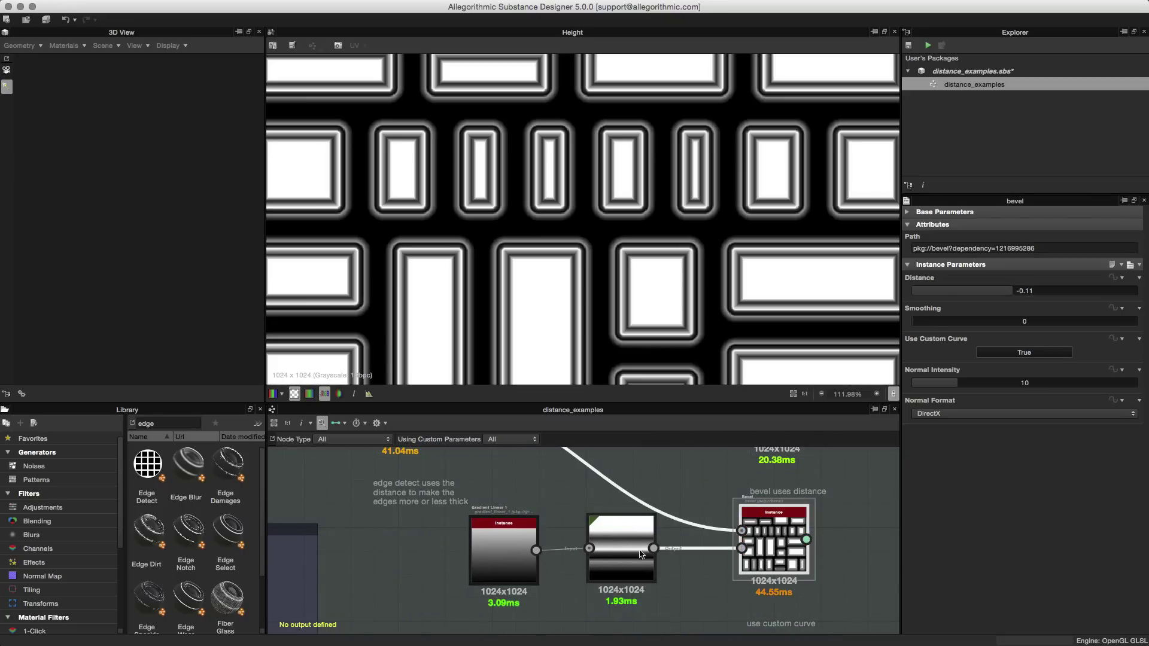
pyautogui.doubleClick(613, 539)
pyautogui.scroll(-2, 561, 144)
pyautogui.scroll(1, 599, 180)
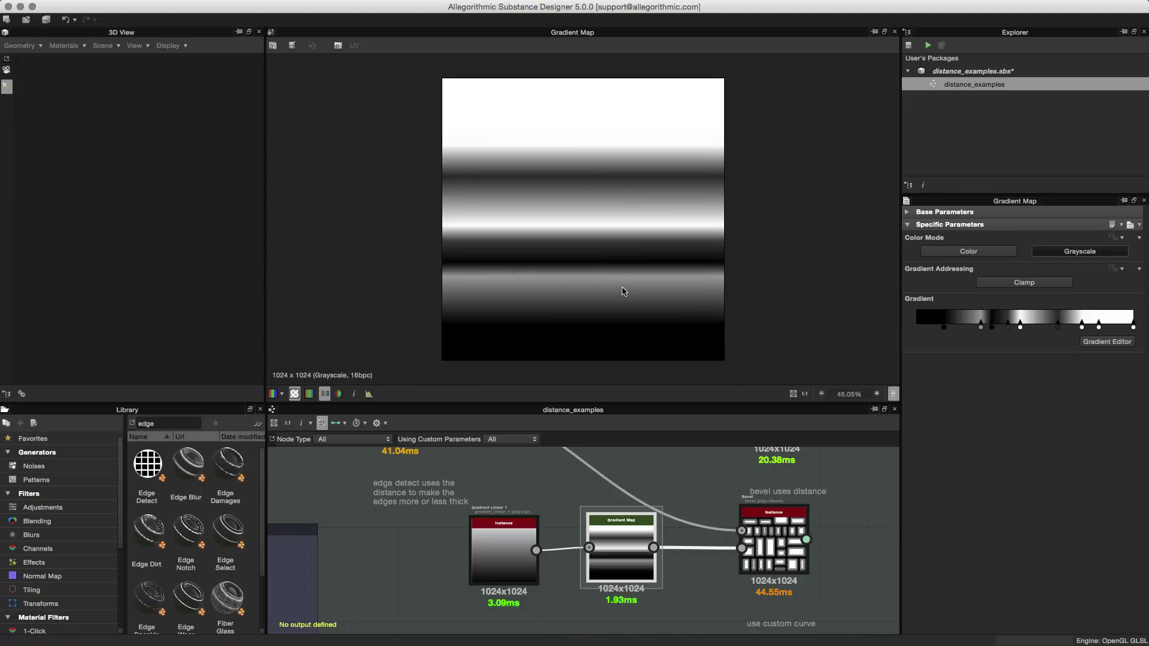
# Step: Display the Edge Detect output that feeds both Bevel nodes and inspect its rounded tiles up close
pyautogui.scroll(-1, 689, 541)
pyautogui.moveTo(691, 507); pyautogui.dragTo(705, 578, button='middle')
pyautogui.scroll(-3, 706, 576)
pyautogui.click(480, 502)
pyautogui.doubleClick(481, 503)
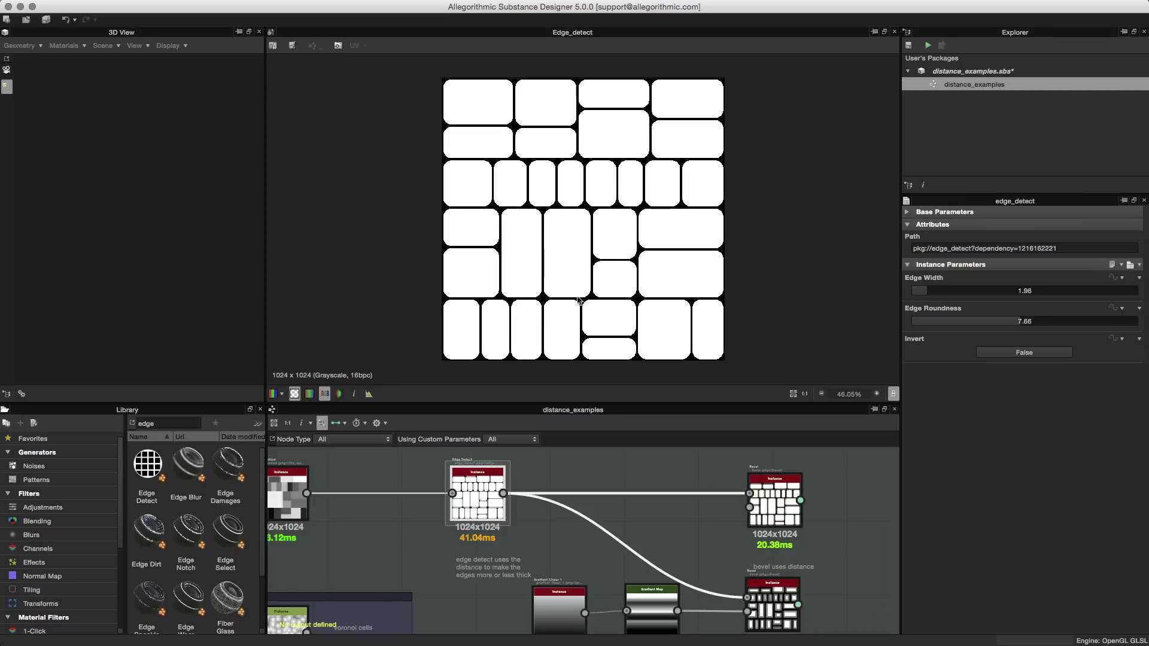
pyautogui.scroll(4, 635, 286)
# Step: Display the custom-curve Bevel node's Height output again and examine the stepped profile around the tiles
pyautogui.moveTo(680, 556); pyautogui.dragTo(633, 478, button='middle')
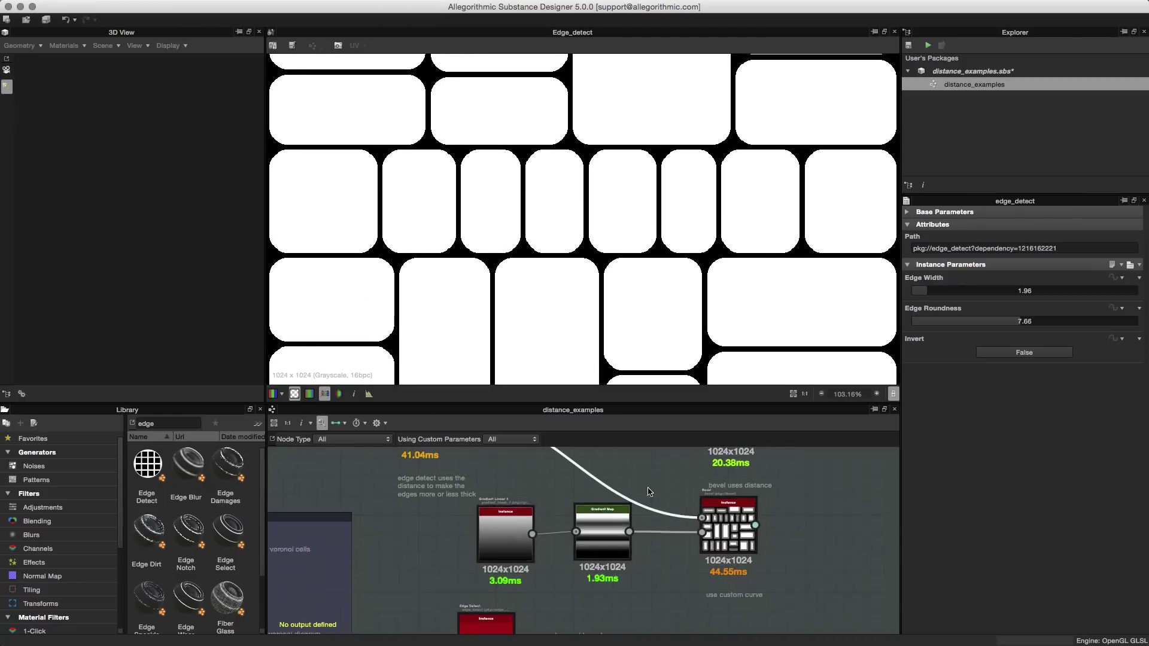
pyautogui.scroll(3, 633, 478)
pyautogui.doubleClick(802, 575)
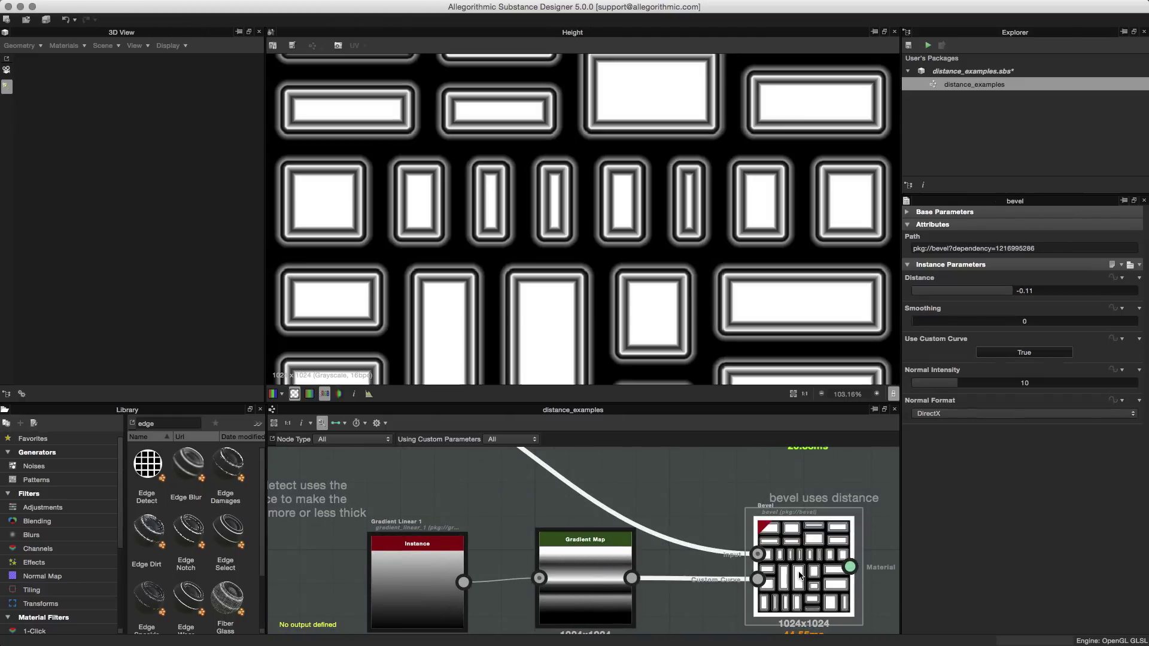
pyautogui.scroll(2, 619, 252)
pyautogui.scroll(2, 559, 175)
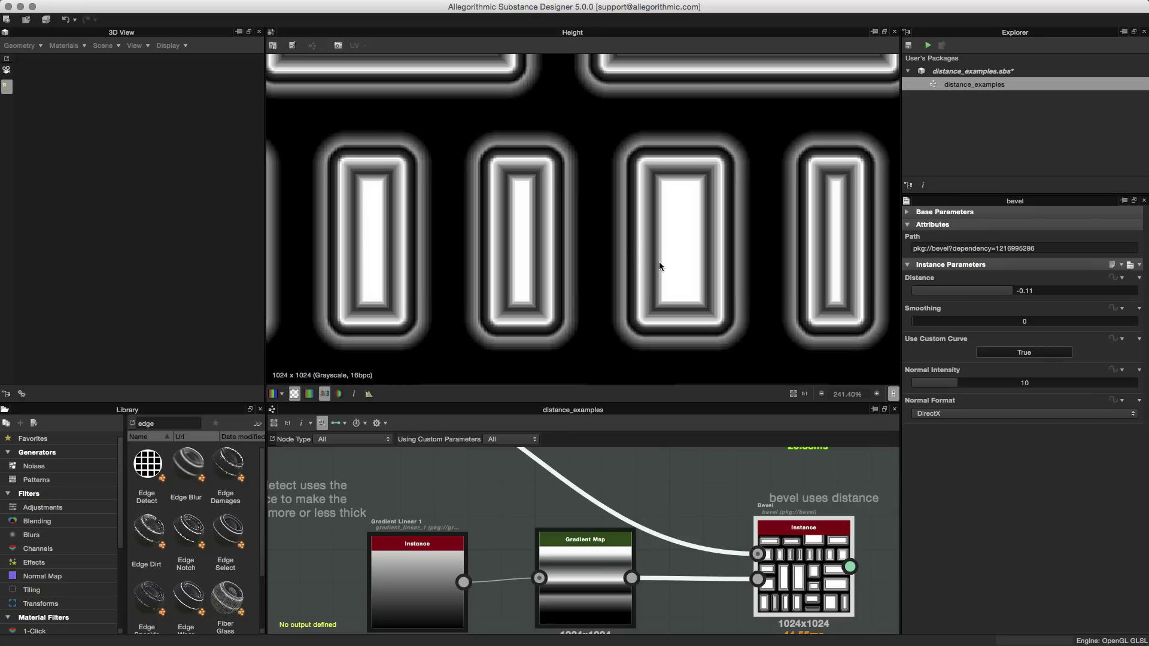
pyautogui.scroll(-4, 666, 268)
# Step: Display the Tile Random pattern at the start of the Edge Detect and Bevel chain
pyautogui.scroll(-5, 585, 475)
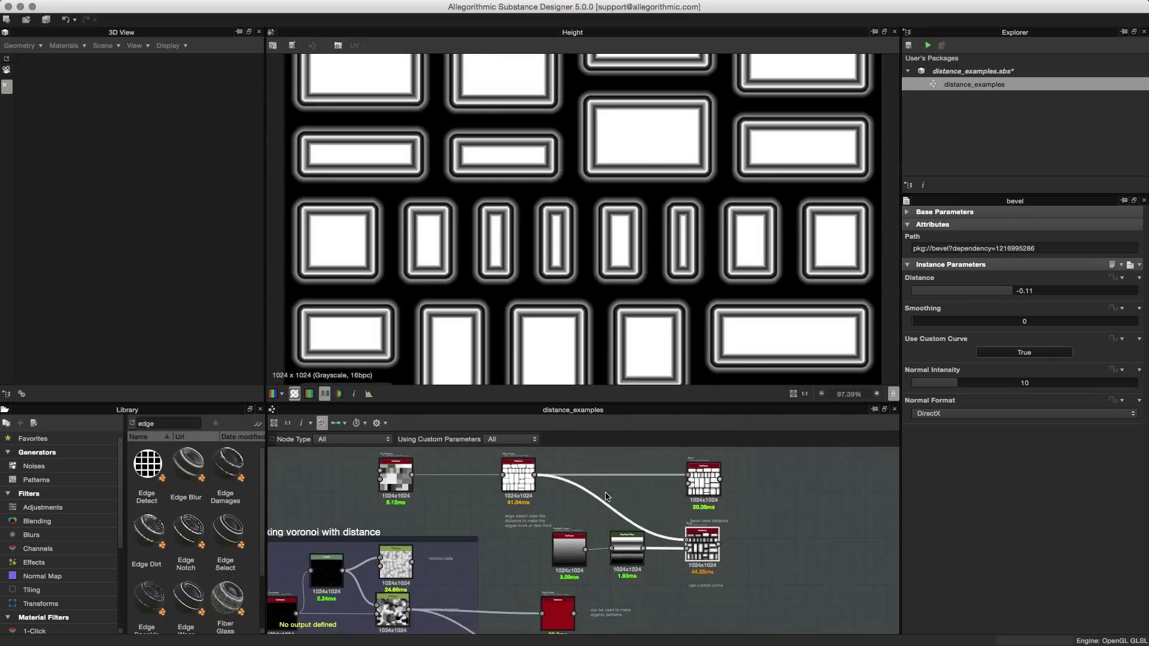
pyautogui.scroll(4, 643, 513)
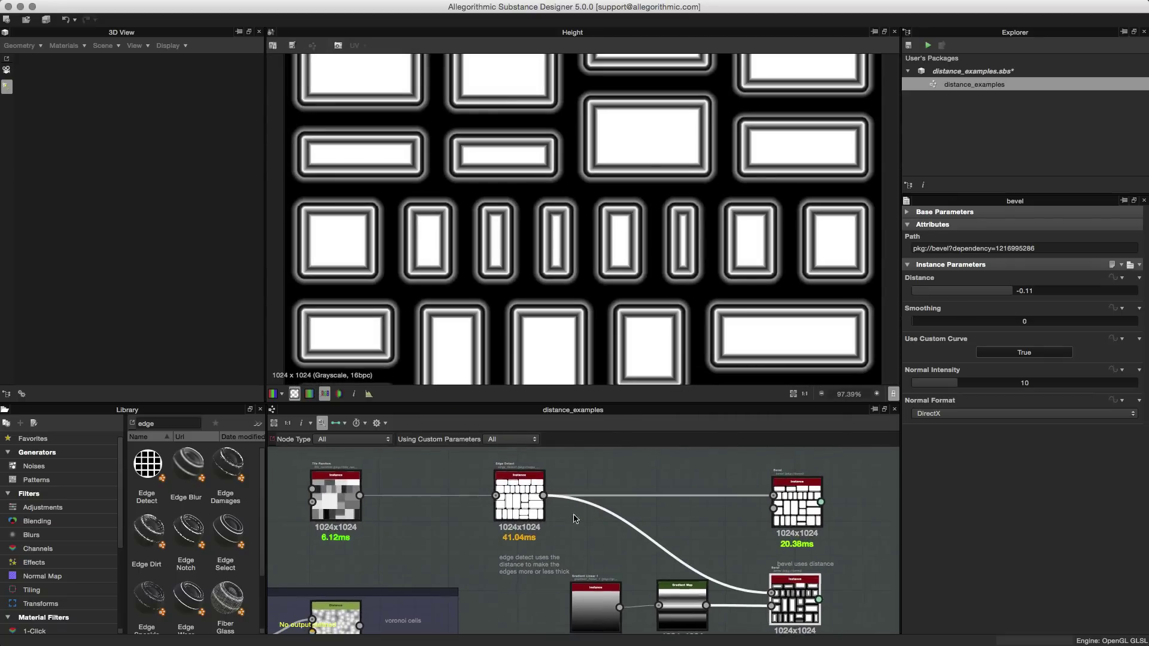
pyautogui.doubleClick(298, 497)
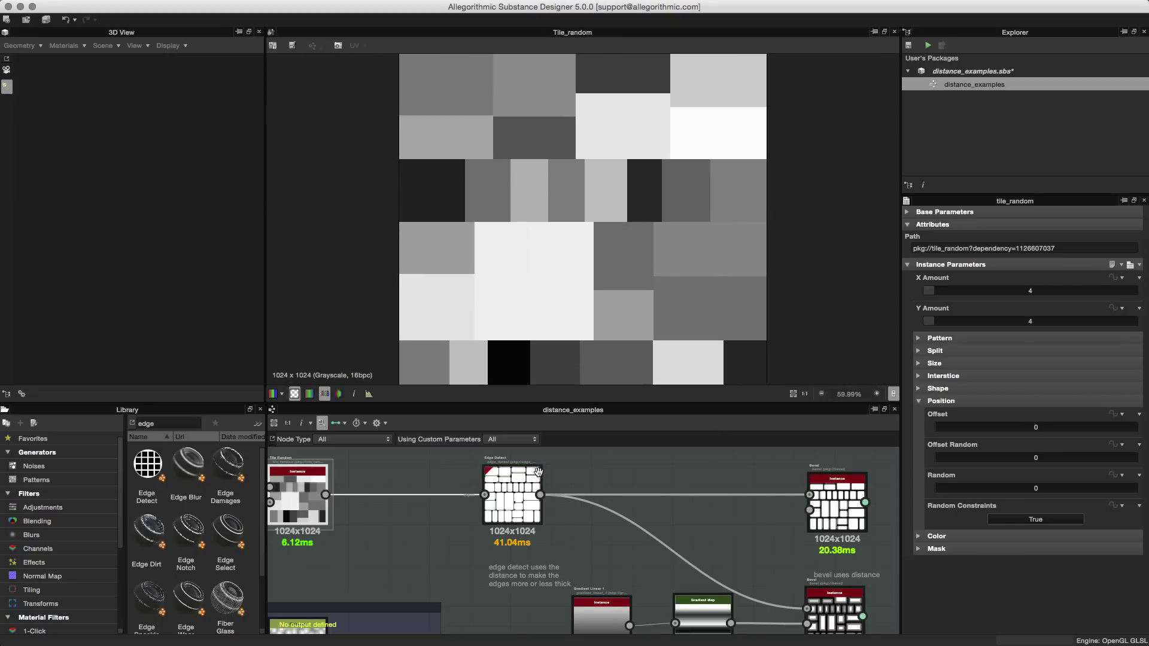
# Step: Display the Edge Detect output of the tile chain, and compare it with the Height output of the Bevel without a custom curve
pyautogui.click(532, 493)
pyautogui.doubleClick(531, 493)
pyautogui.scroll(1, 603, 173)
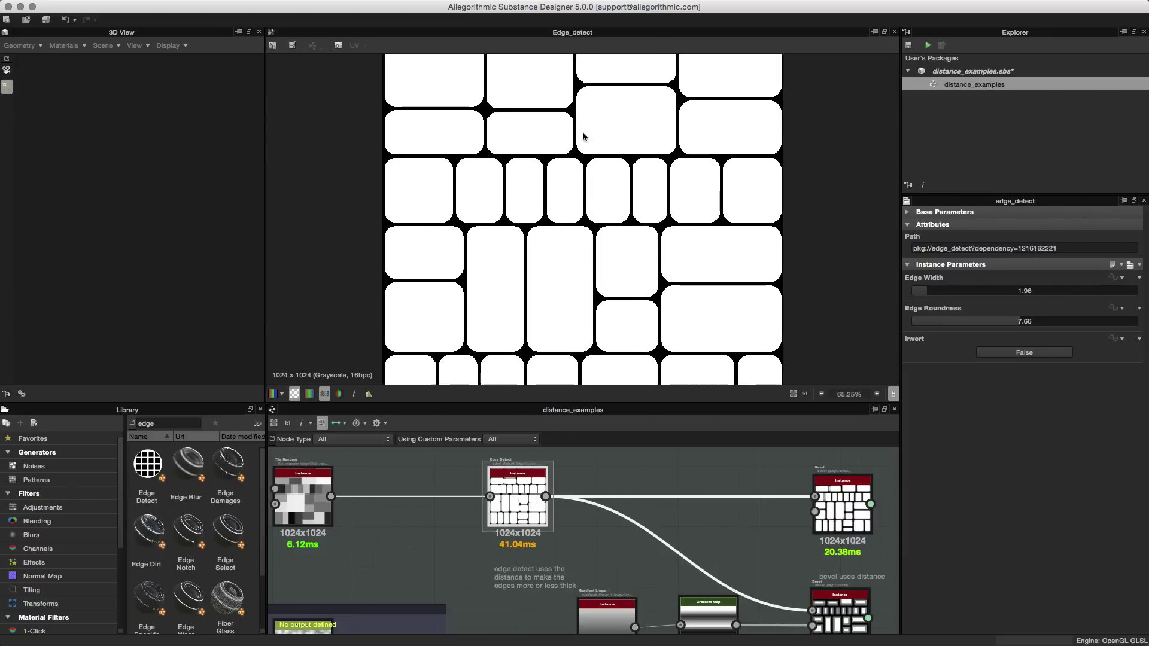
pyautogui.scroll(-2, 693, 483)
pyautogui.doubleClick(741, 486)
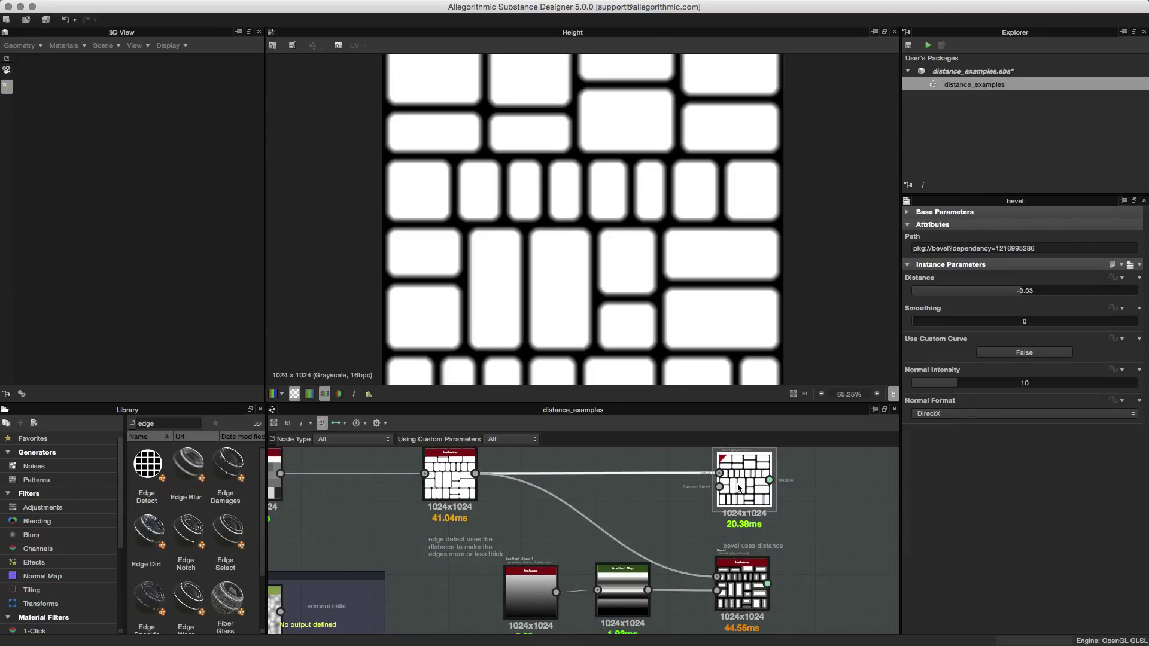
pyautogui.scroll(4, 636, 200)
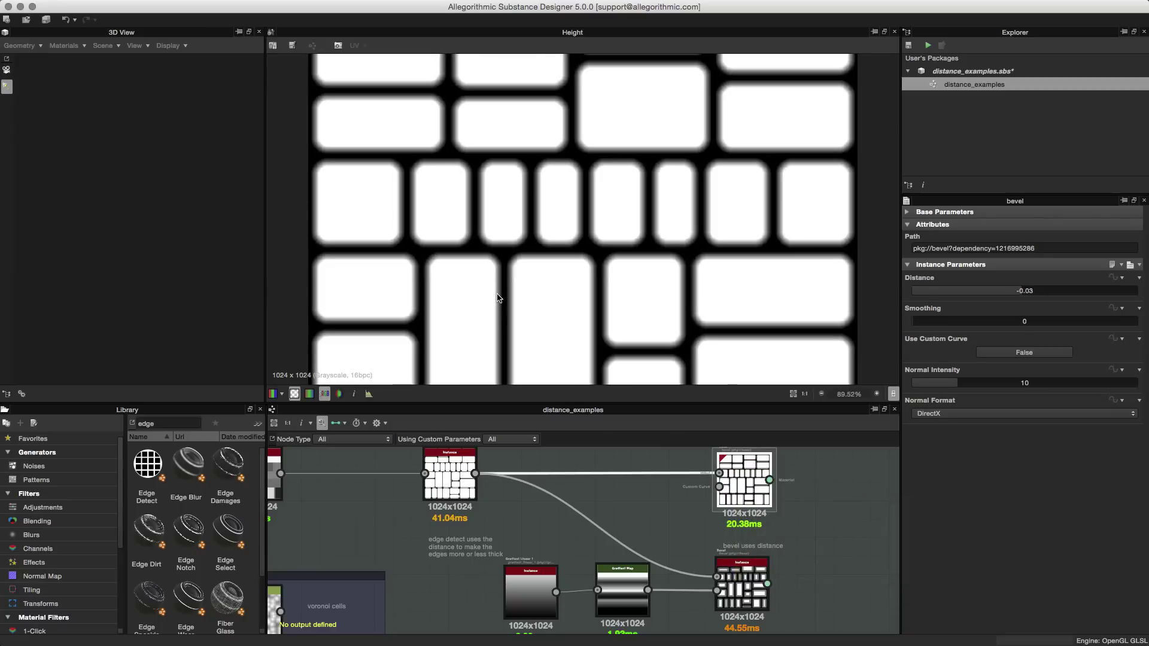
# Step: Display the Distance node labelled voronoi diagram and view its whole cell pattern
pyautogui.moveTo(558, 533); pyautogui.dragTo(610, 437, button='middle')
pyautogui.moveTo(514, 556); pyautogui.dragTo(555, 521, button='middle')
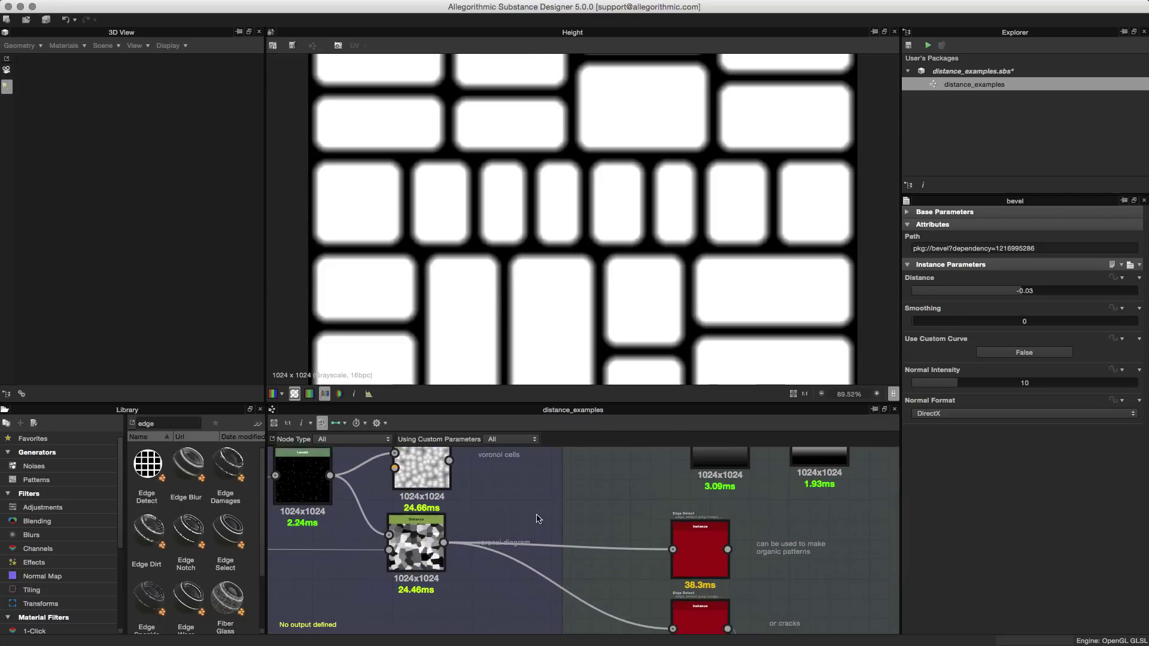
pyautogui.keyDown('alt'); pyautogui.moveTo(554, 522); pyautogui.dragTo(579, 574, button='right'); pyautogui.keyUp('alt')
pyautogui.moveTo(580, 575); pyautogui.dragTo(639, 578, button='middle')
pyautogui.doubleClick(417, 564)
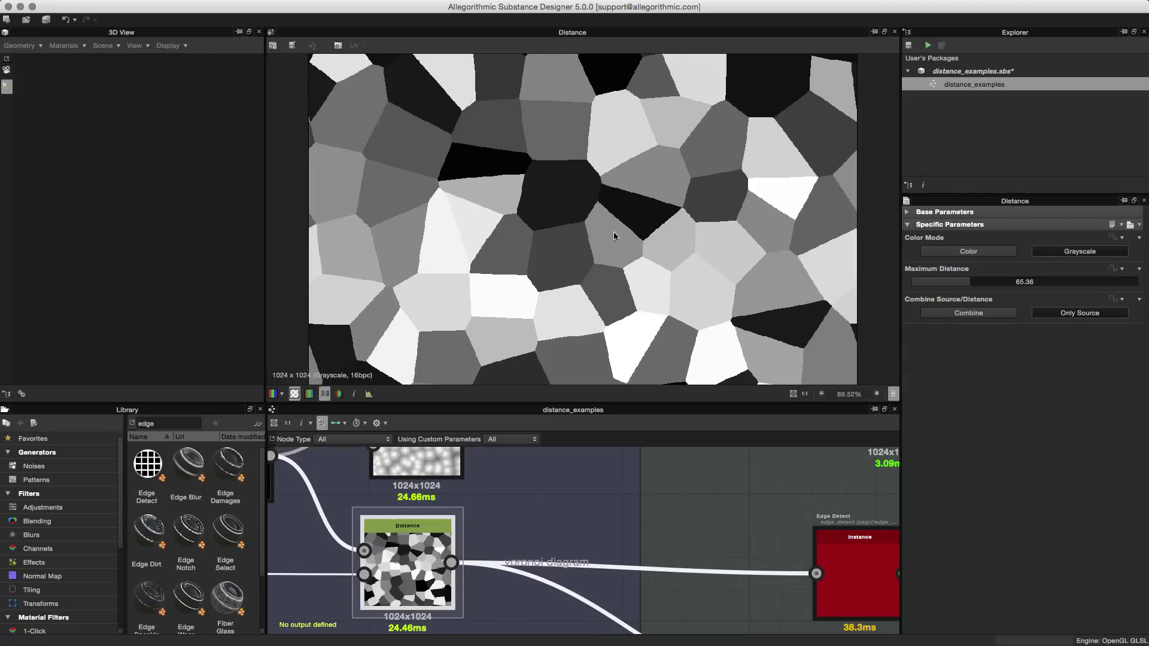
pyautogui.scroll(-3, 568, 208)
# Step: Display the Edge Detect node that turns the voronoi diagram into organic patterns and inspect its rounded cells
pyautogui.moveTo(650, 553); pyautogui.dragTo(527, 519, button='middle')
pyautogui.keyDown('alt'); pyautogui.moveTo(595, 547); pyautogui.dragTo(582, 537, button='right'); pyautogui.keyUp('alt')
pyautogui.moveTo(584, 537); pyautogui.dragTo(556, 492, button='middle')
pyautogui.keyDown('alt'); pyautogui.moveTo(606, 518); pyautogui.dragTo(591, 510, button='right'); pyautogui.keyUp('alt')
pyautogui.moveTo(591, 509); pyautogui.dragTo(582, 519, button='middle')
pyautogui.keyDown('alt'); pyautogui.moveTo(582, 519); pyautogui.dragTo(603, 518, button='right'); pyautogui.keyUp('alt')
pyautogui.moveTo(602, 519); pyautogui.dragTo(597, 542, button='middle')
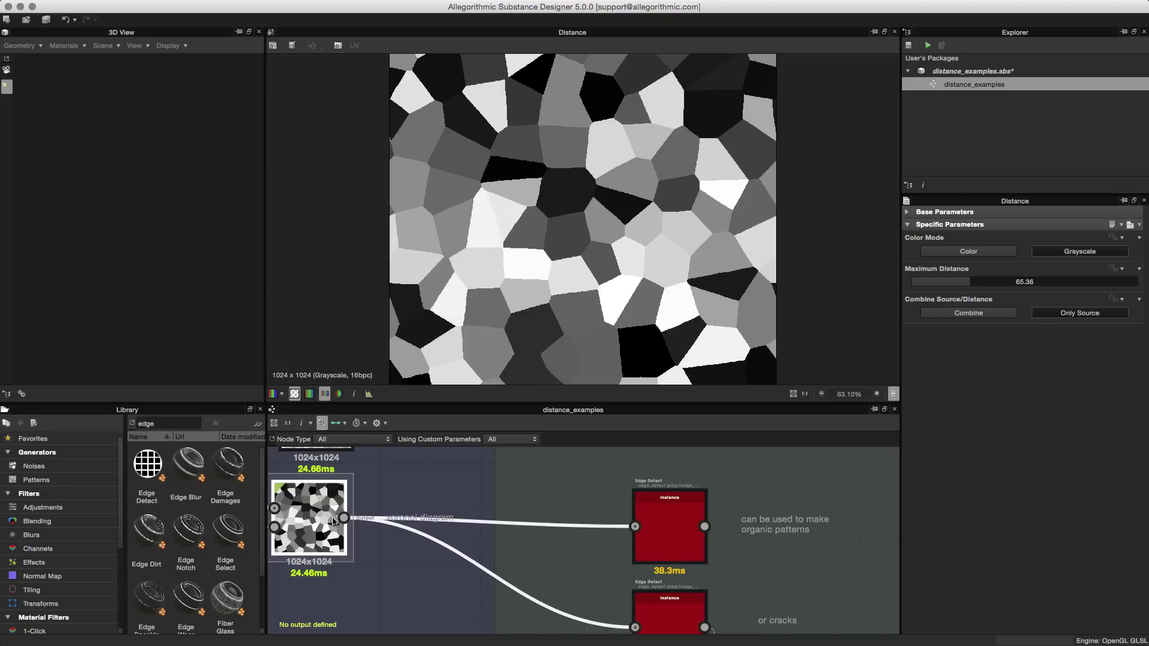
pyautogui.doubleClick(667, 530)
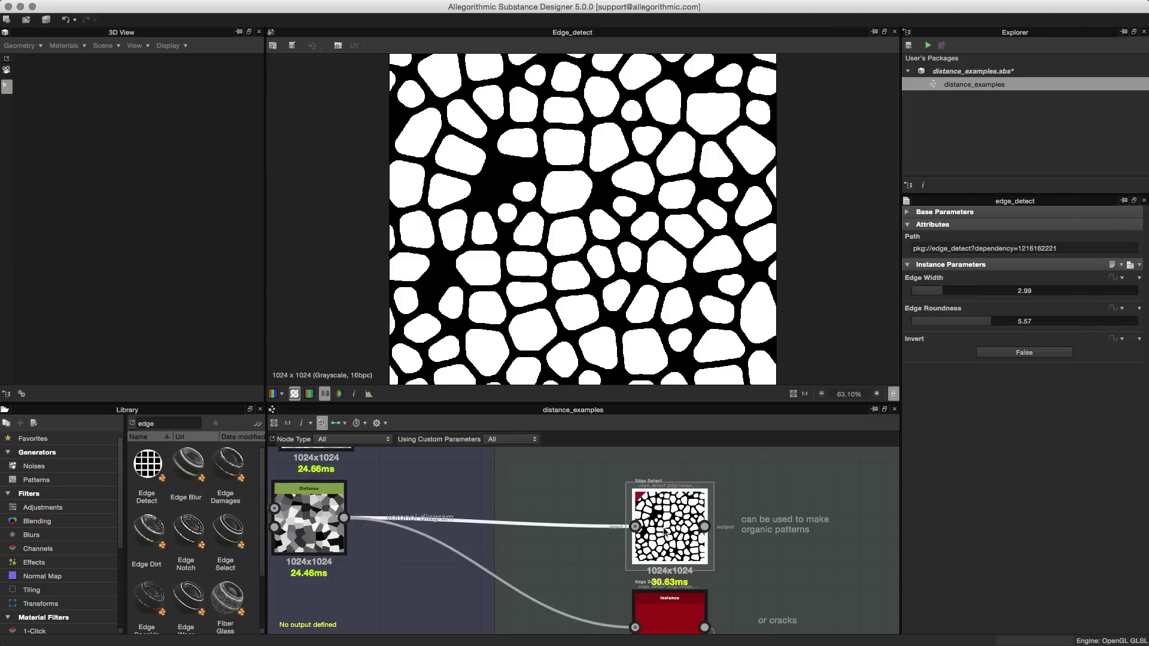
pyautogui.scroll(2, 640, 225)
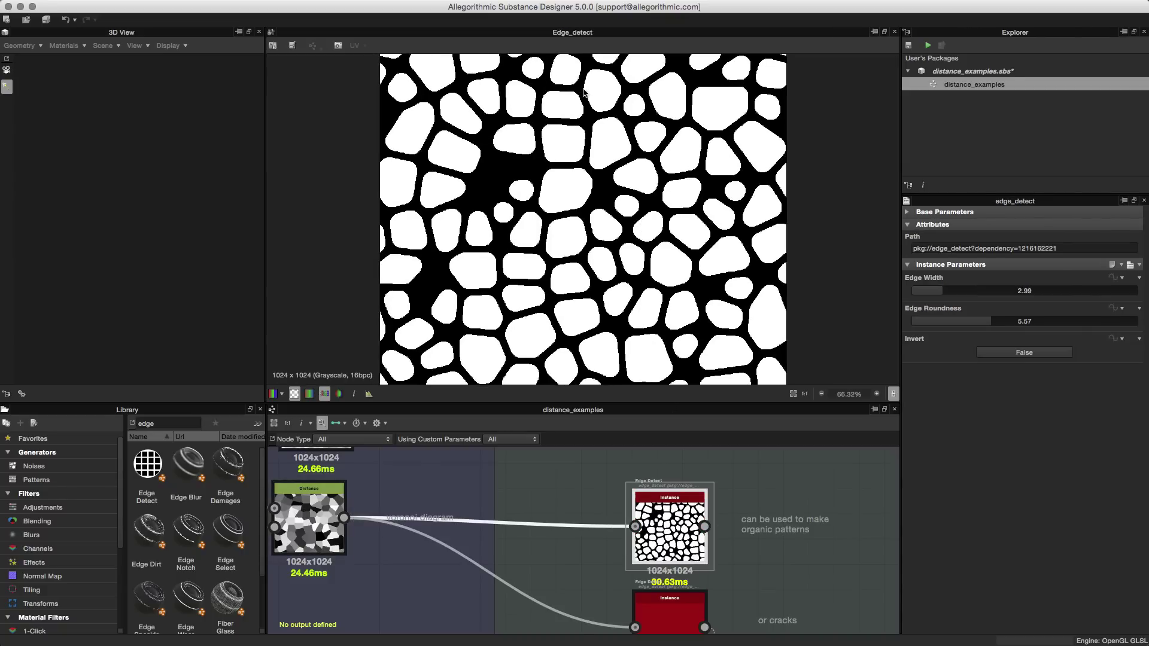
# Step: Display the second Edge Detect node fed by the voronoi diagram, the one labelled for cracks, and inspect it closer
pyautogui.moveTo(698, 513); pyautogui.dragTo(703, 472, button='middle')
pyautogui.moveTo(609, 582); pyautogui.dragTo(579, 567, button='middle')
pyautogui.doubleClick(656, 563)
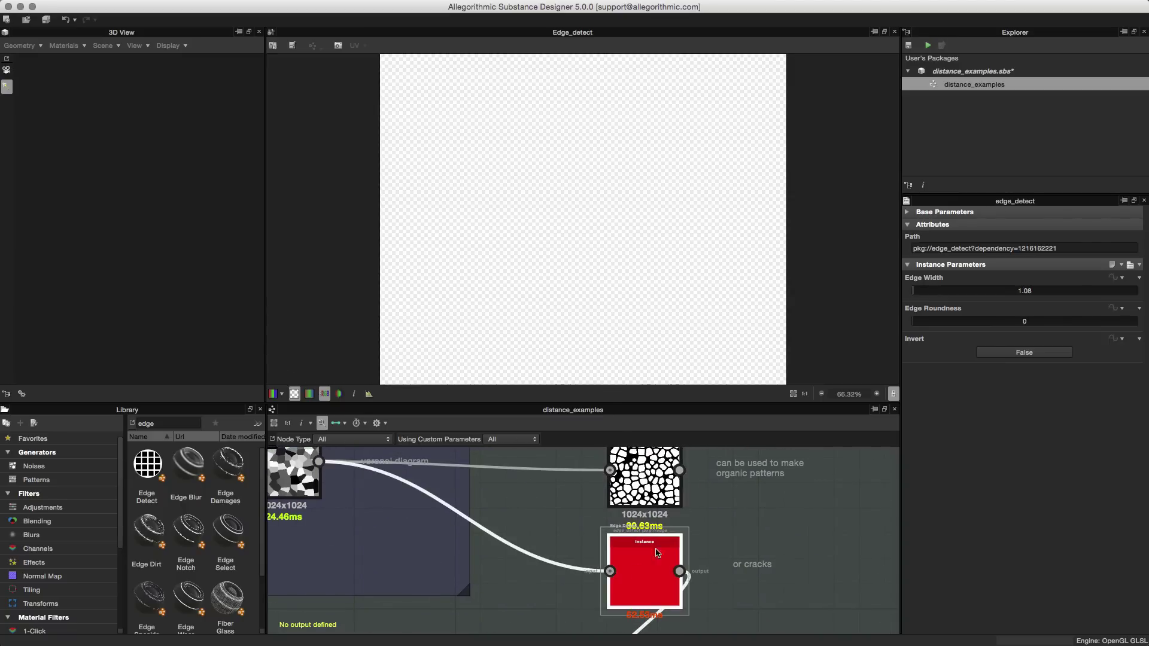
pyautogui.scroll(5, 636, 234)
# Step: Display the Height output of the Bevel fed by the cracks Edge Detect and examine its faceted cells up close
pyautogui.moveTo(708, 583); pyautogui.dragTo(701, 483, button='middle')
pyautogui.doubleClick(646, 588)
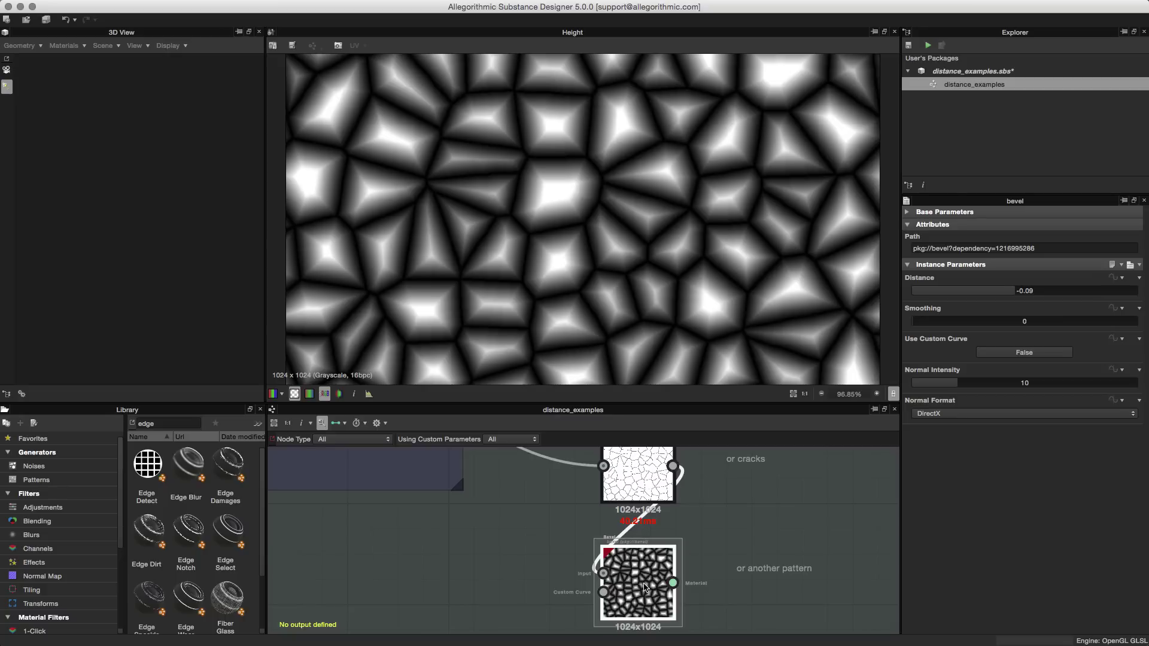
pyautogui.scroll(5, 684, 139)
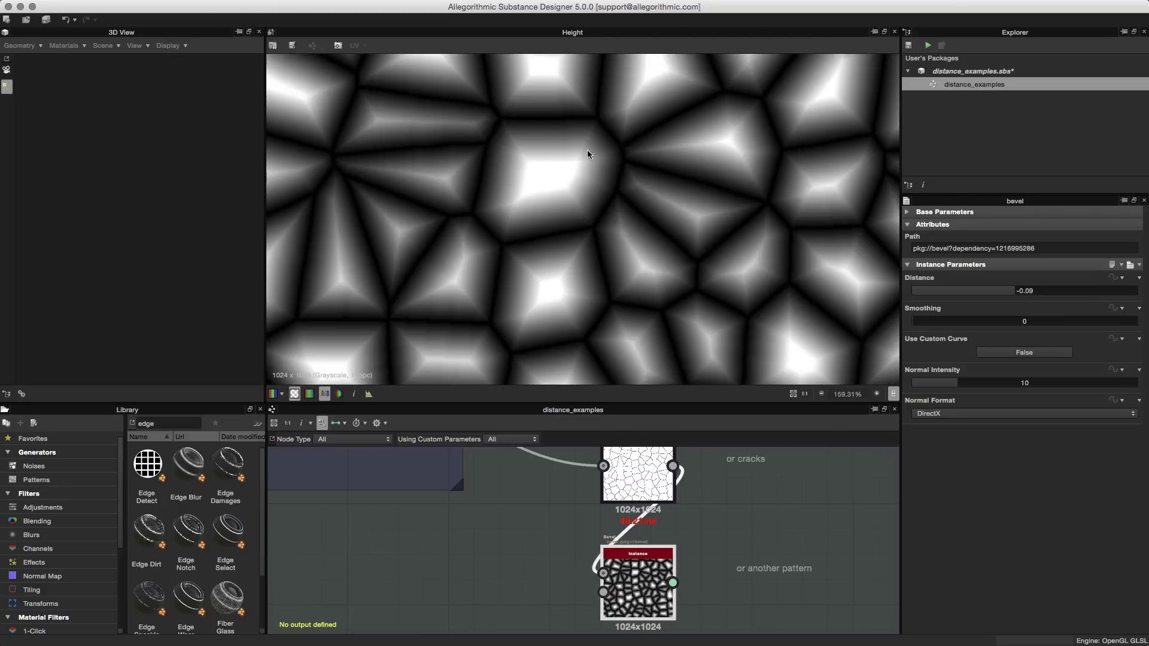
pyautogui.scroll(-5, 647, 578)
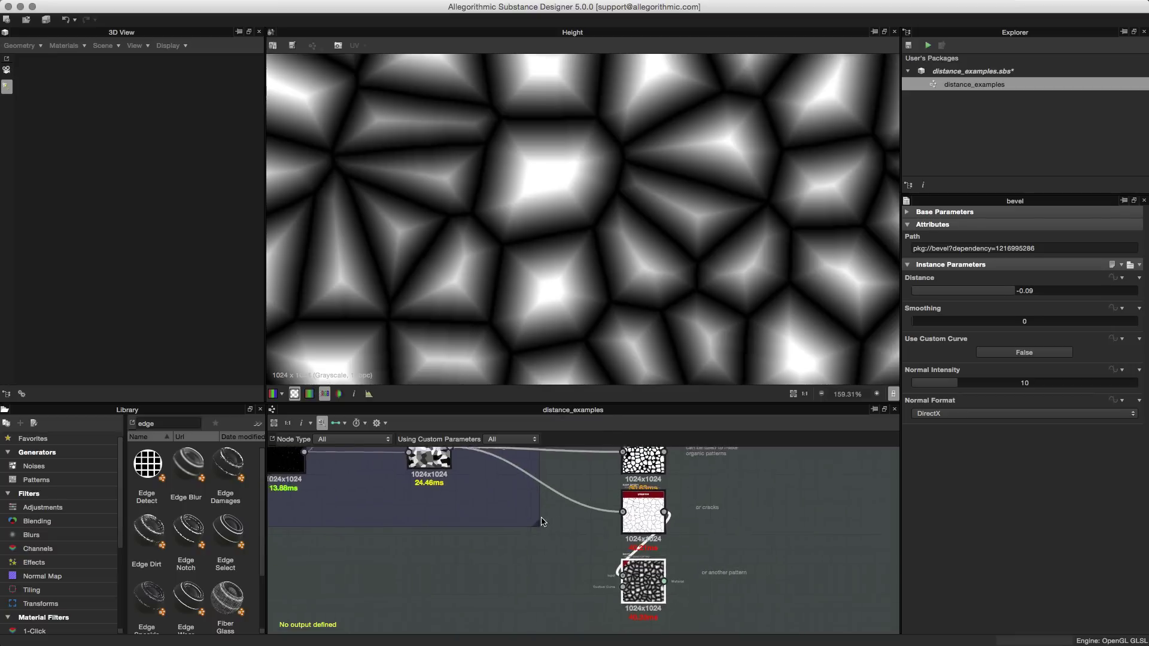
pyautogui.moveTo(529, 476); pyautogui.dragTo(592, 567, button='middle')
pyautogui.scroll(-1, 592, 568)
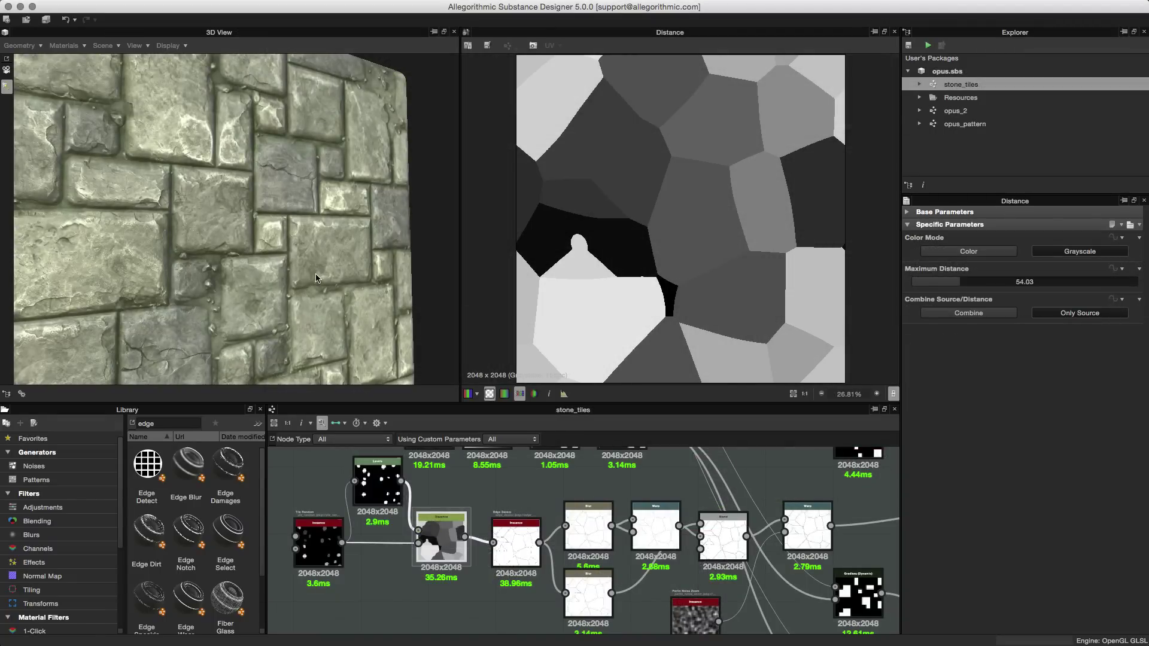
# Step: Examine the cracked stone tile of the stone_tiles material up close in the 3D view
pyautogui.click(6, 69)
pyautogui.moveTo(214, 187); pyautogui.dragTo(316, 226, button='right')
pyautogui.moveTo(316, 225)
pyautogui.mouseDown()
pyautogui.moveTo(298, 231)
pyautogui.moveTo(325, 228)
pyautogui.mouseUp()
pyautogui.press('l')
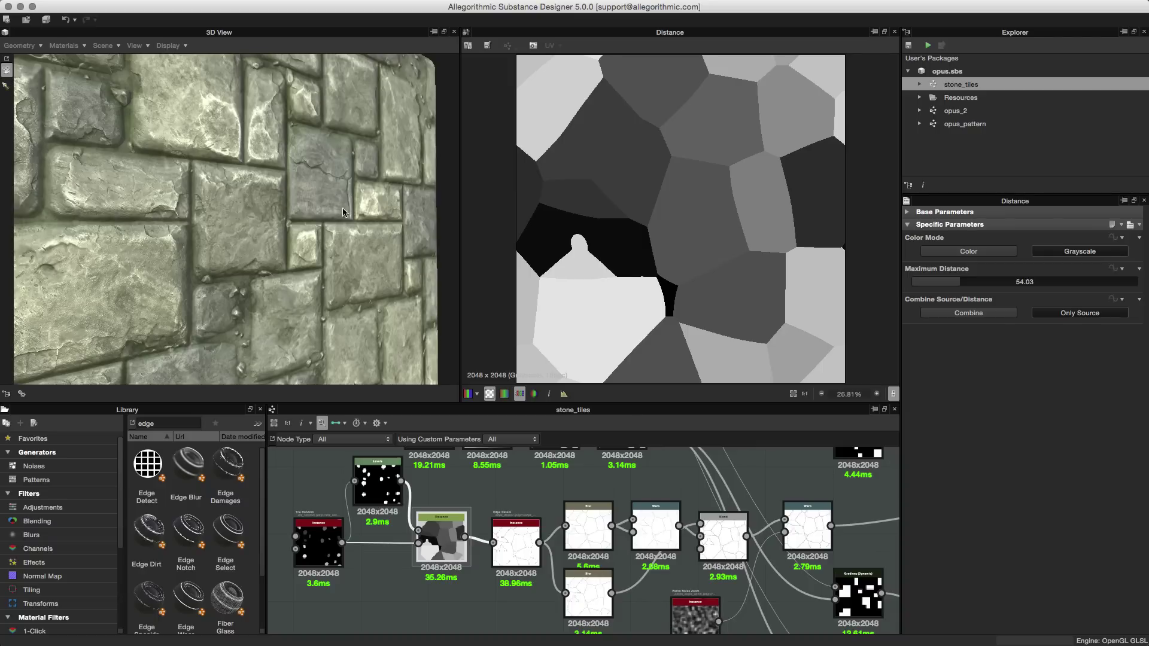
pyautogui.moveTo(335, 184); pyautogui.dragTo(354, 240, button='right')
pyautogui.moveTo(353, 231); pyautogui.dragTo(326, 240)
pyautogui.press('l')
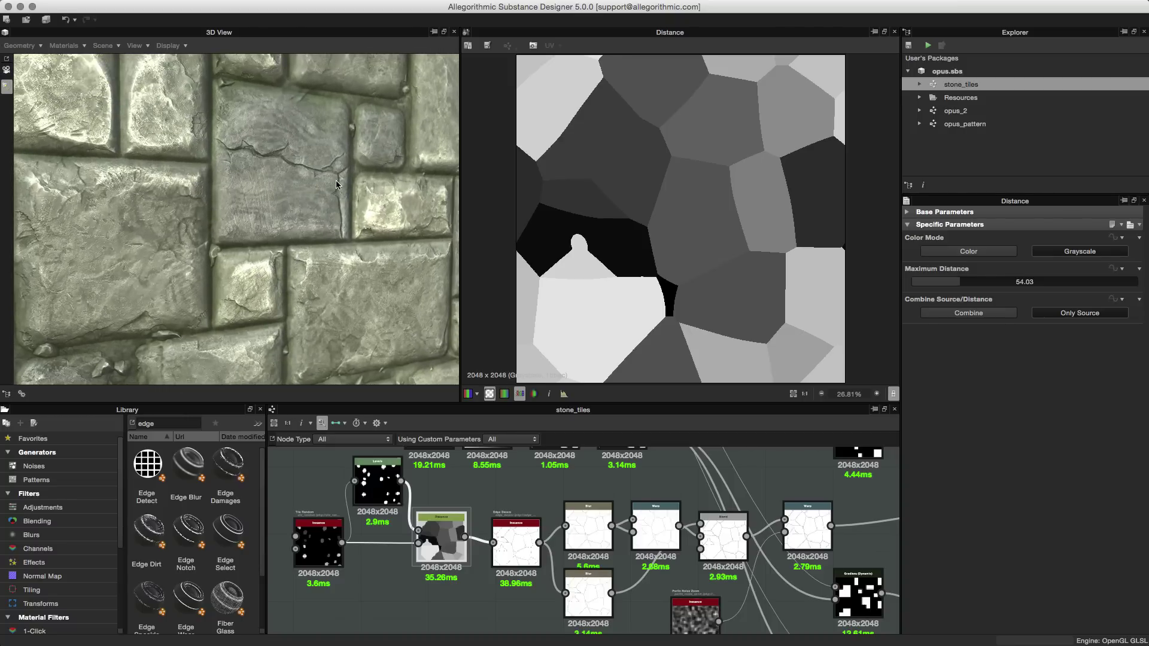
# Step: Display the Tile Random node feeding the Distance node in stone_tiles, and view the Levels node that supplies its mask
pyautogui.scroll(2, 453, 559)
pyautogui.moveTo(453, 560); pyautogui.dragTo(464, 568, button='middle')
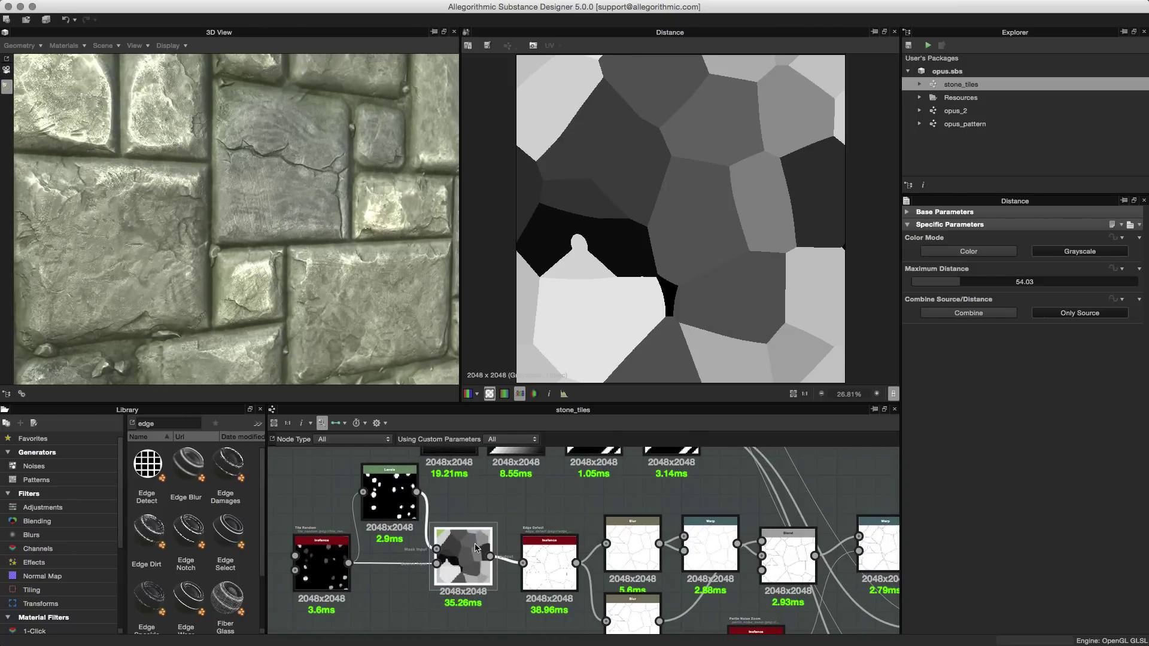
pyautogui.moveTo(476, 548)
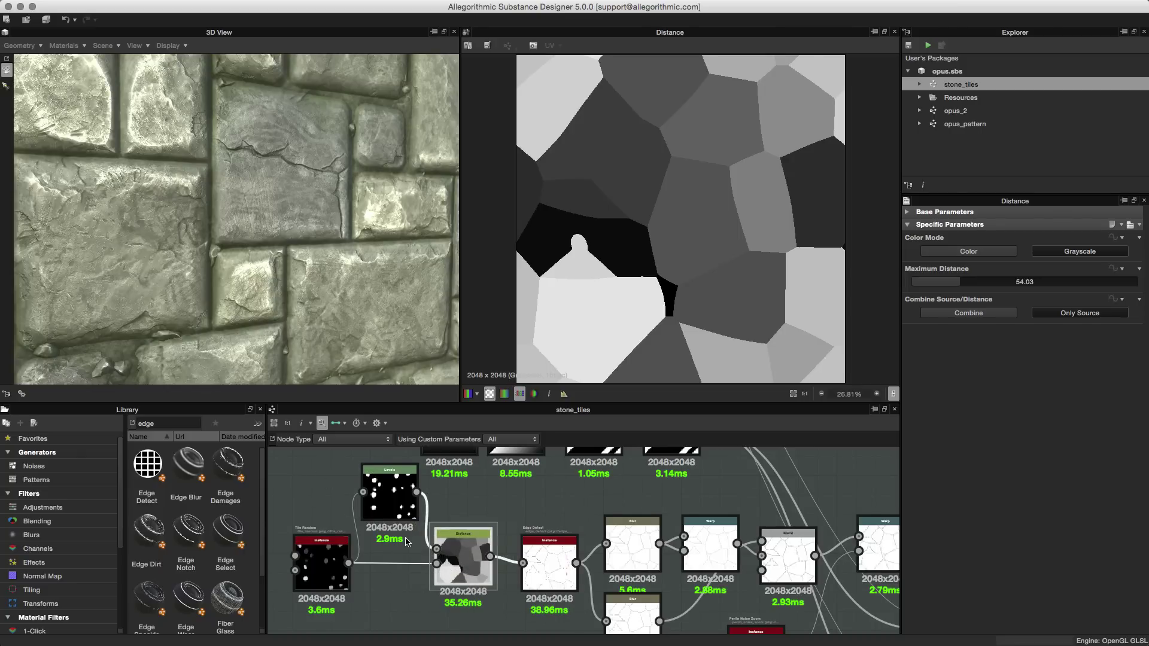
pyautogui.scroll(1, 386, 521)
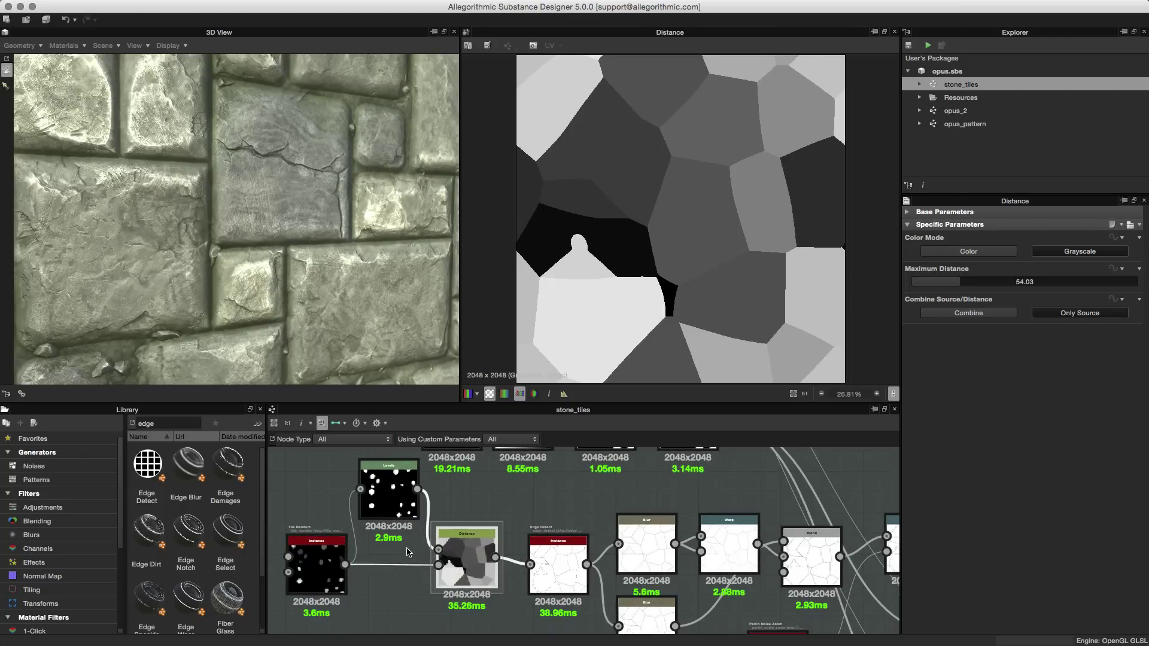
pyautogui.doubleClick(326, 569)
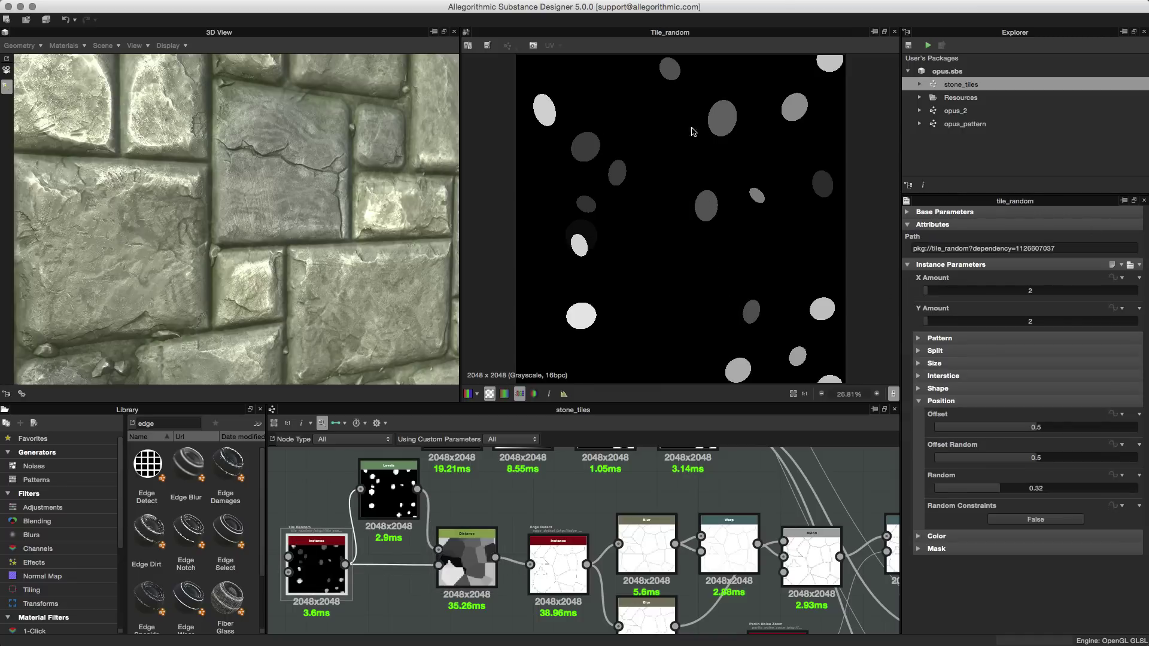
pyautogui.doubleClick(382, 492)
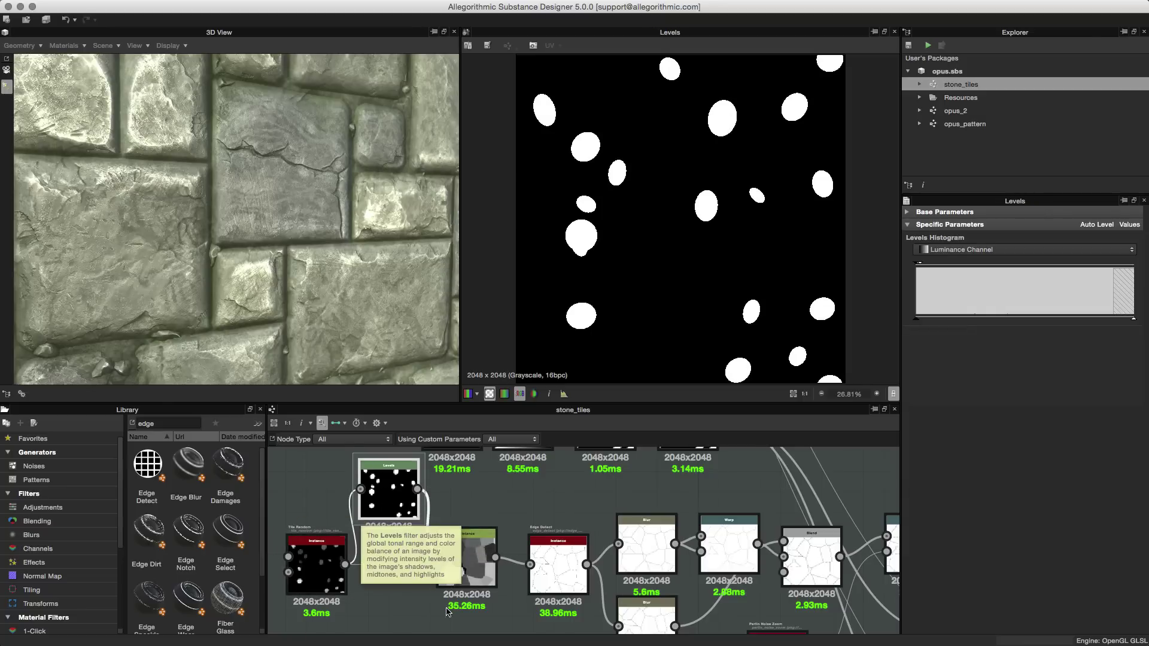
# Step: Display the Distance node's cell pattern, and inspect the thin crack lines that the following Edge Detect extracts from it
pyautogui.doubleClick(467, 565)
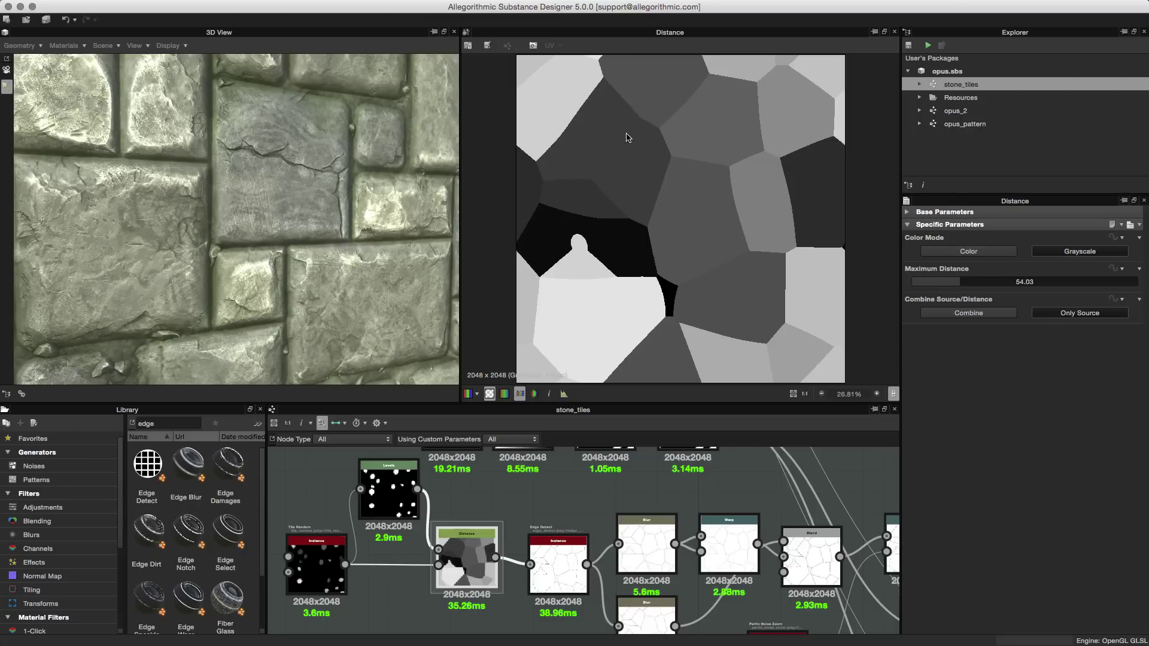
pyautogui.scroll(3, 471, 543)
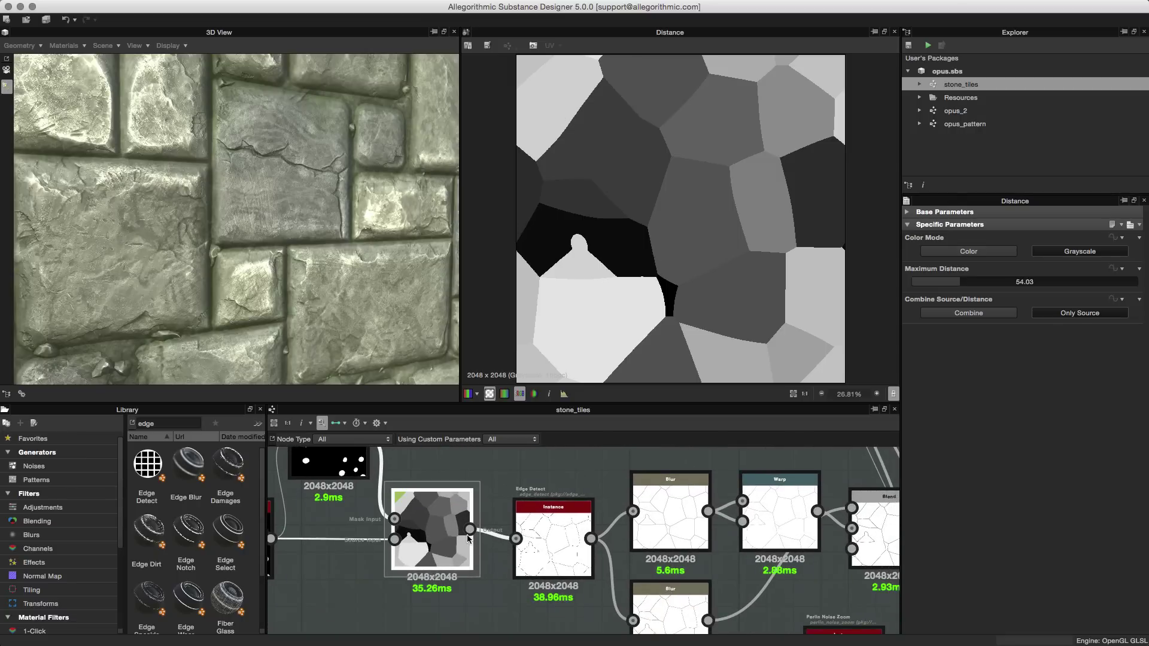
pyautogui.scroll(2, 553, 540)
pyautogui.doubleClick(553, 536)
pyautogui.scroll(3, 756, 193)
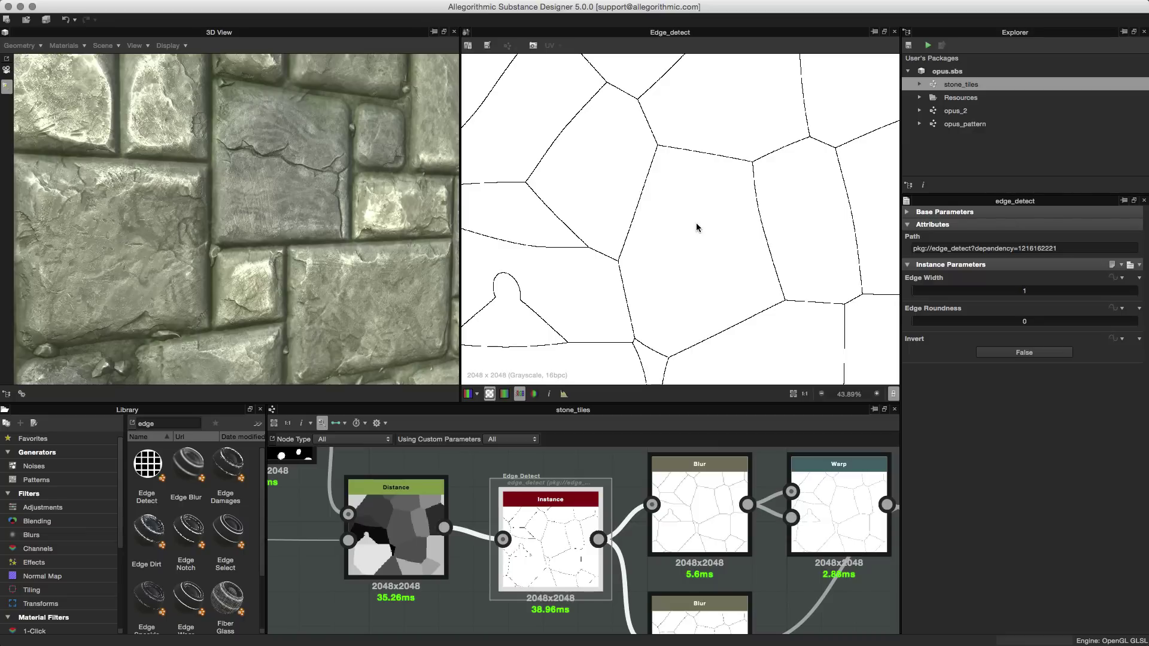
pyautogui.scroll(-1, 710, 231)
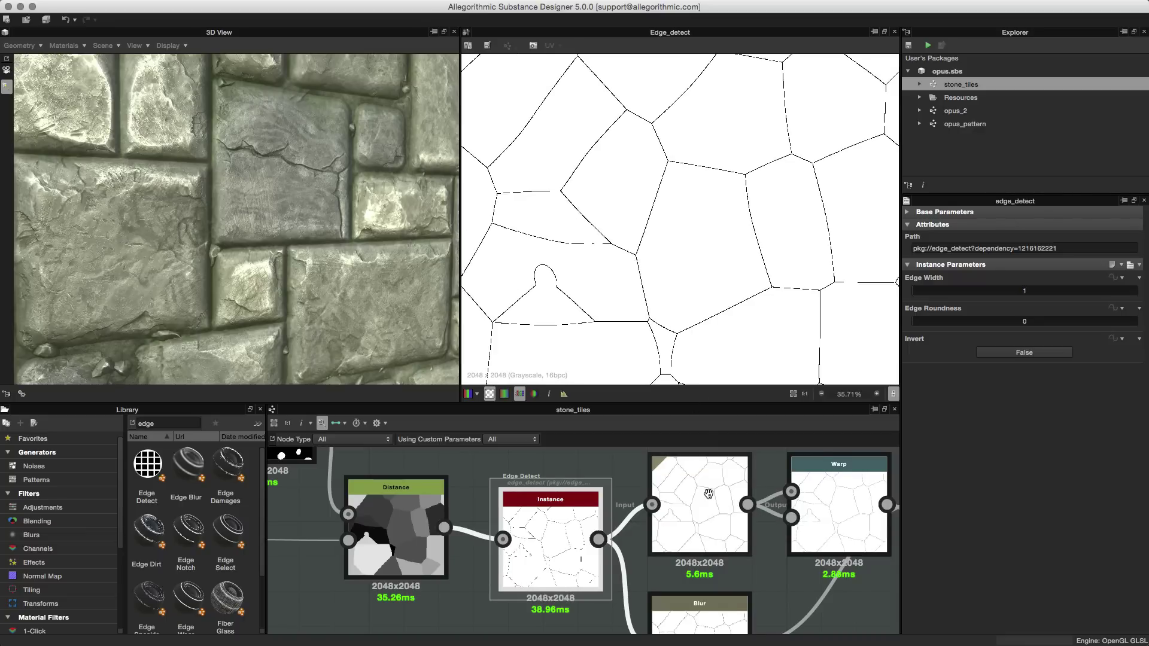
# Step: Display in turn the upper and lower Blur nodes fed by the Edge Detect and inspect how they soften the crack lines
pyautogui.scroll(-2, 587, 506)
pyautogui.moveTo(587, 506); pyautogui.dragTo(514, 496, button='middle')
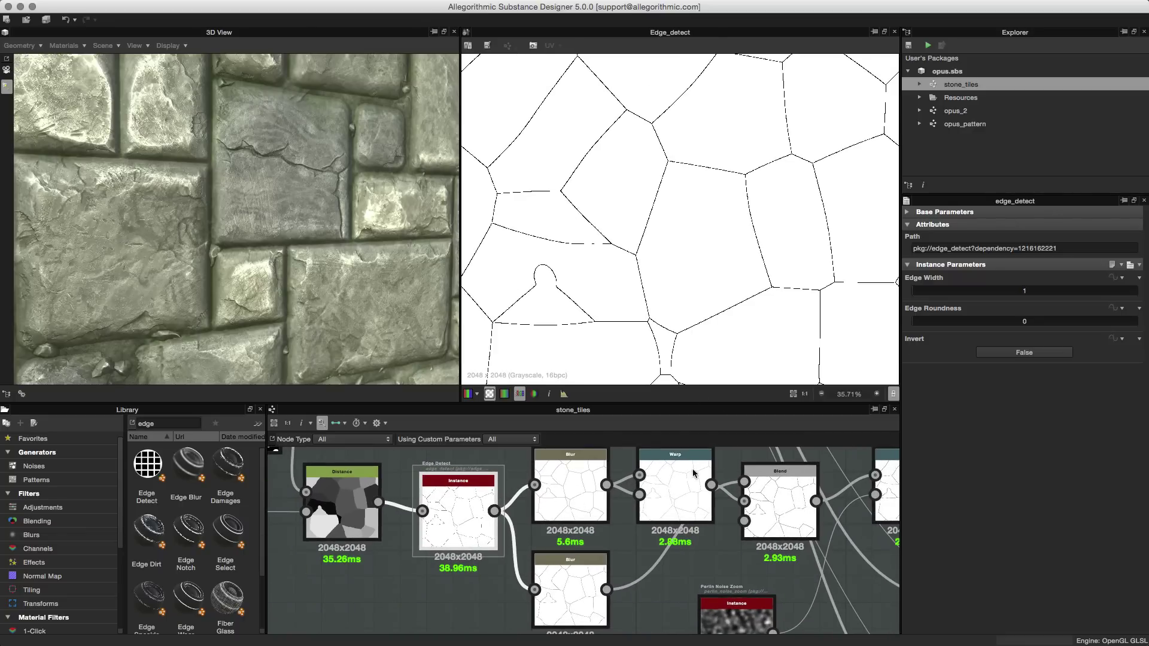
pyautogui.click(577, 492)
pyautogui.doubleClick(578, 495)
pyautogui.scroll(-1, 736, 361)
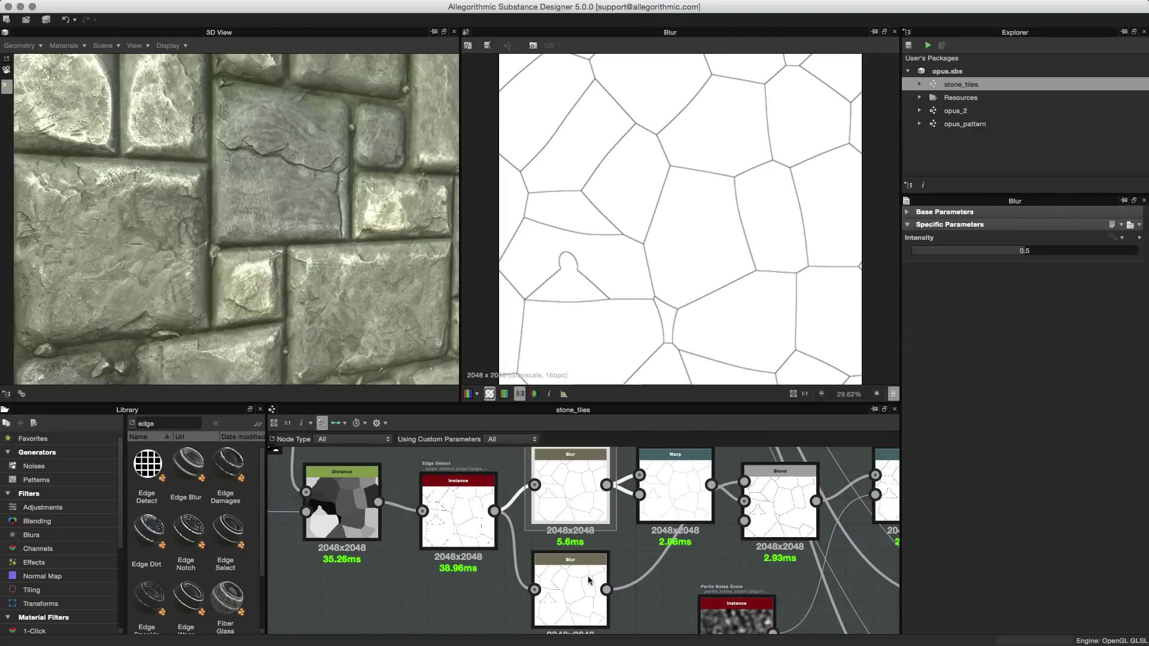
pyautogui.click(578, 590)
pyautogui.scroll(2, 725, 210)
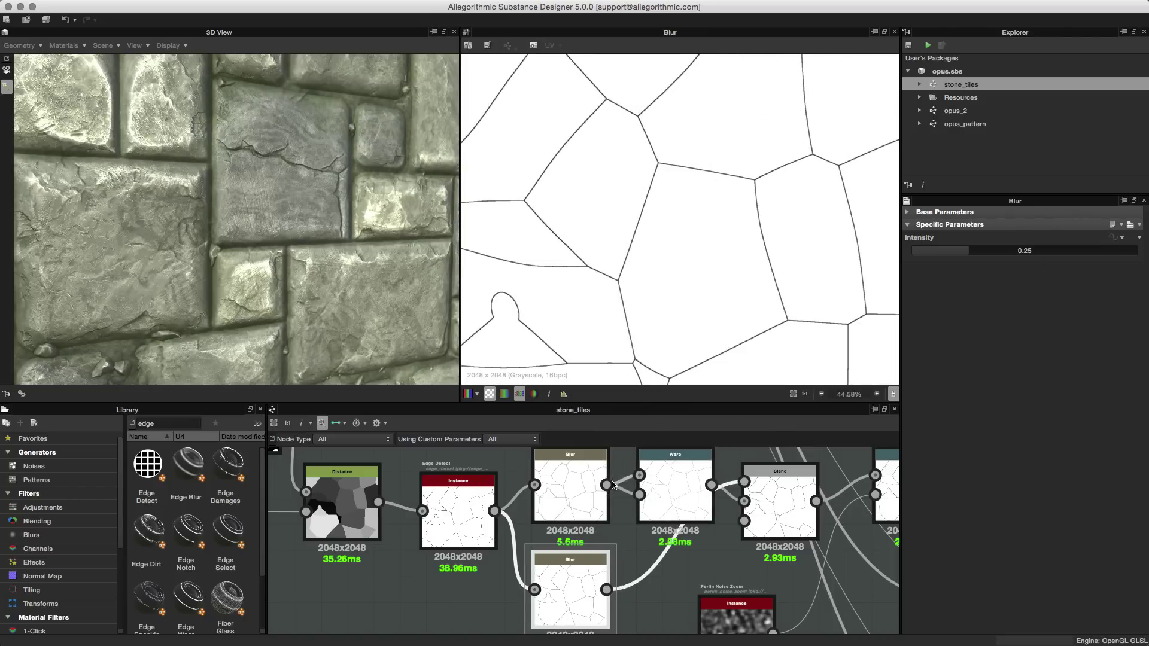
# Step: Compare the outputs of the two Blur nodes again, finishing on the upper one that feeds the Warp
pyautogui.doubleClick(586, 486)
pyautogui.doubleClick(569, 593)
pyautogui.scroll(3, 644, 488)
pyautogui.moveTo(666, 532); pyautogui.dragTo(617, 591, button='middle')
pyautogui.doubleClick(481, 539)
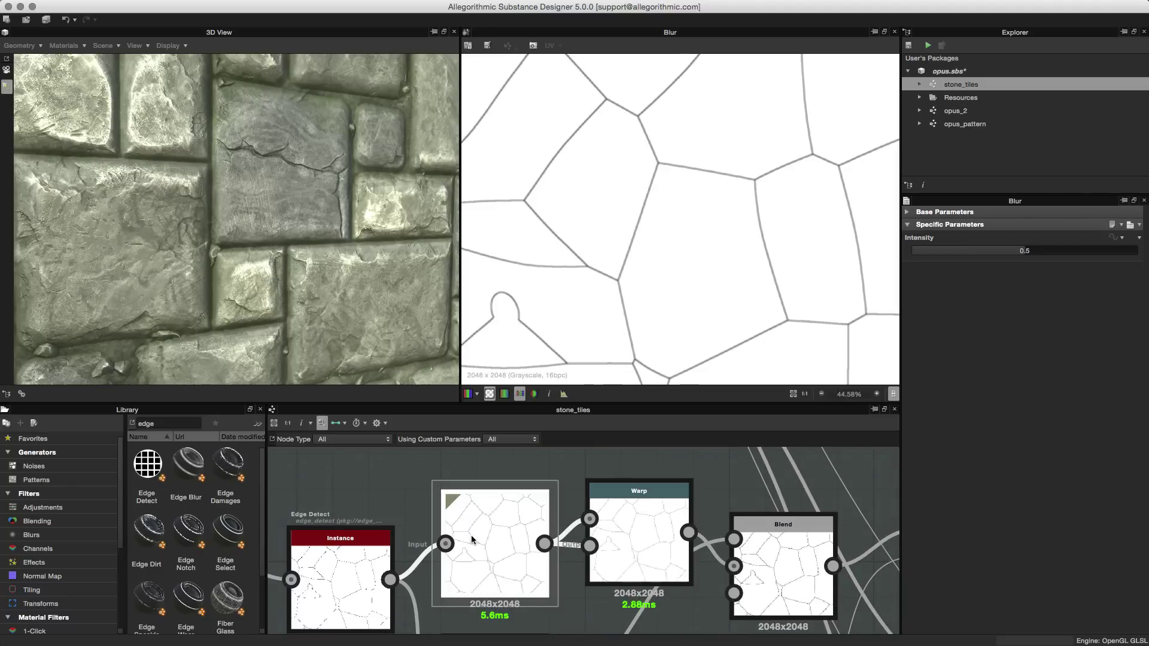
# Step: Display the Warp node that follows the upper Blur, and move it slightly higher in the graph
pyautogui.doubleClick(660, 539)
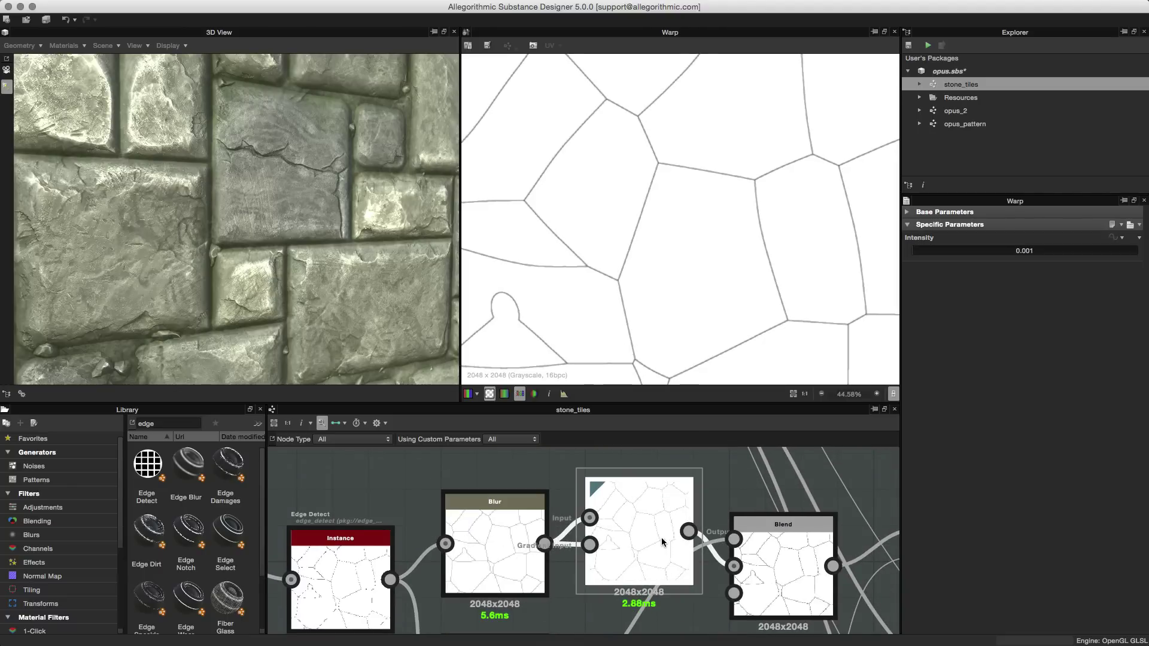
pyautogui.moveTo(688, 561); pyautogui.dragTo(682, 540, button='middle')
pyautogui.moveTo(648, 527); pyautogui.dragTo(649, 503)
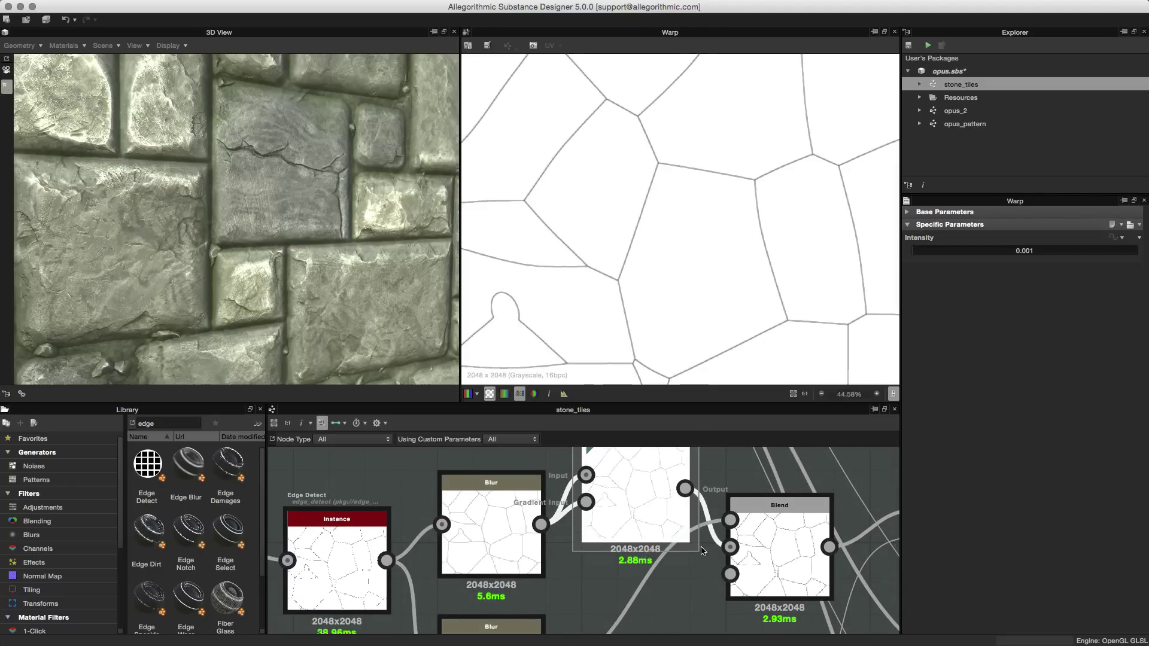
# Step: Display the lower Blur, and inspect the Multiply Blend that combines it with the Warp output
pyautogui.moveTo(755, 579); pyautogui.dragTo(667, 544, button='middle')
pyautogui.moveTo(539, 552)
pyautogui.mouseDown(button='middle')
pyautogui.moveTo(544, 530)
pyautogui.moveTo(545, 567)
pyautogui.mouseUp(button='middle')
pyautogui.scroll(-2, 543, 530)
pyautogui.doubleClick(465, 586)
pyautogui.scroll(1, 545, 567)
pyautogui.doubleClick(655, 544)
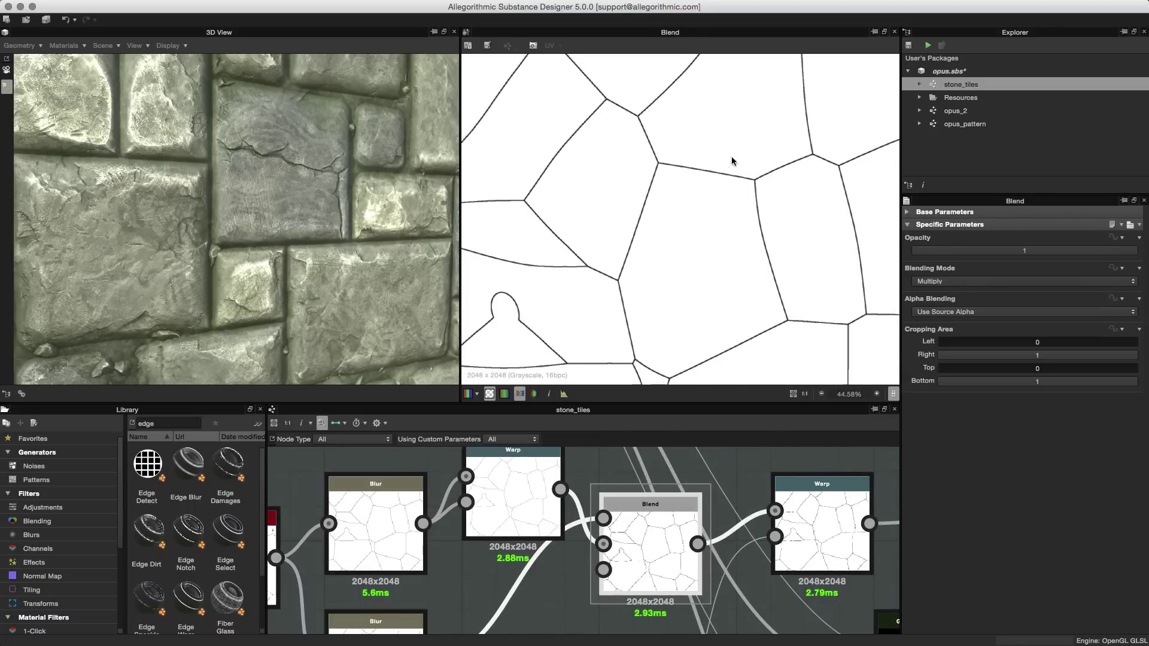
pyautogui.scroll(2, 655, 148)
pyautogui.scroll(-1, 707, 275)
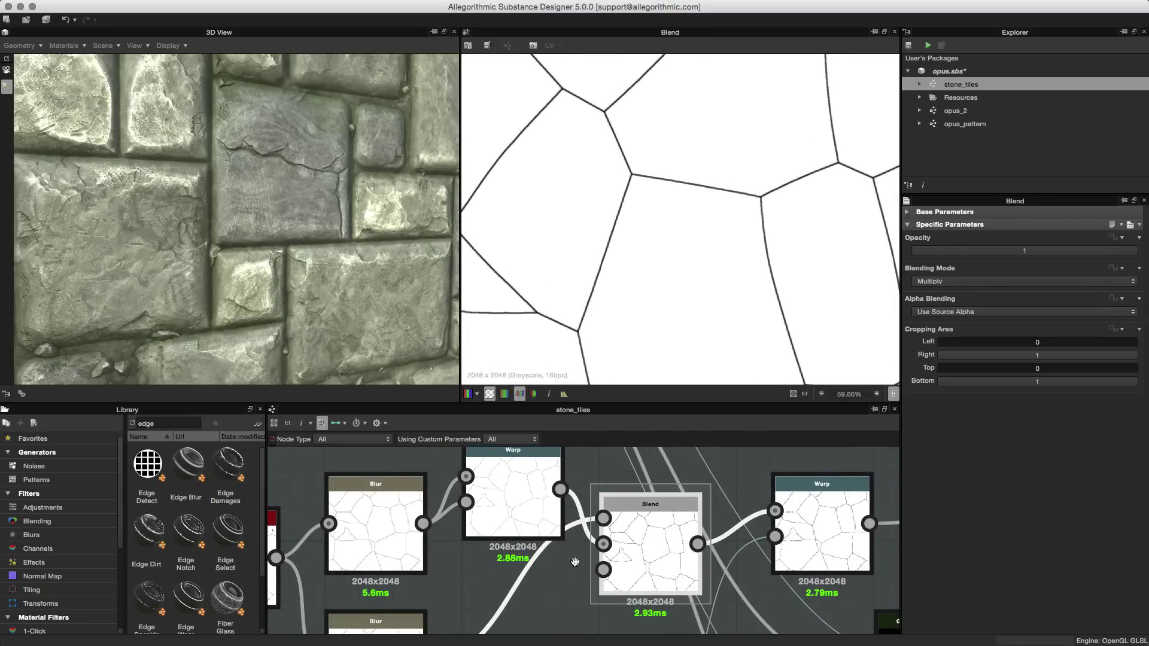
# Step: Display the Warp node after the Blend, inspect its distorted crack lines, and trace its gradient input to the Perlin Noise Zoom
pyautogui.scroll(-1, 503, 515)
pyautogui.scroll(-1, 503, 515)
pyautogui.scroll(3, 694, 560)
pyautogui.moveTo(705, 566); pyautogui.dragTo(569, 602, button='middle')
pyautogui.scroll(2, 570, 603)
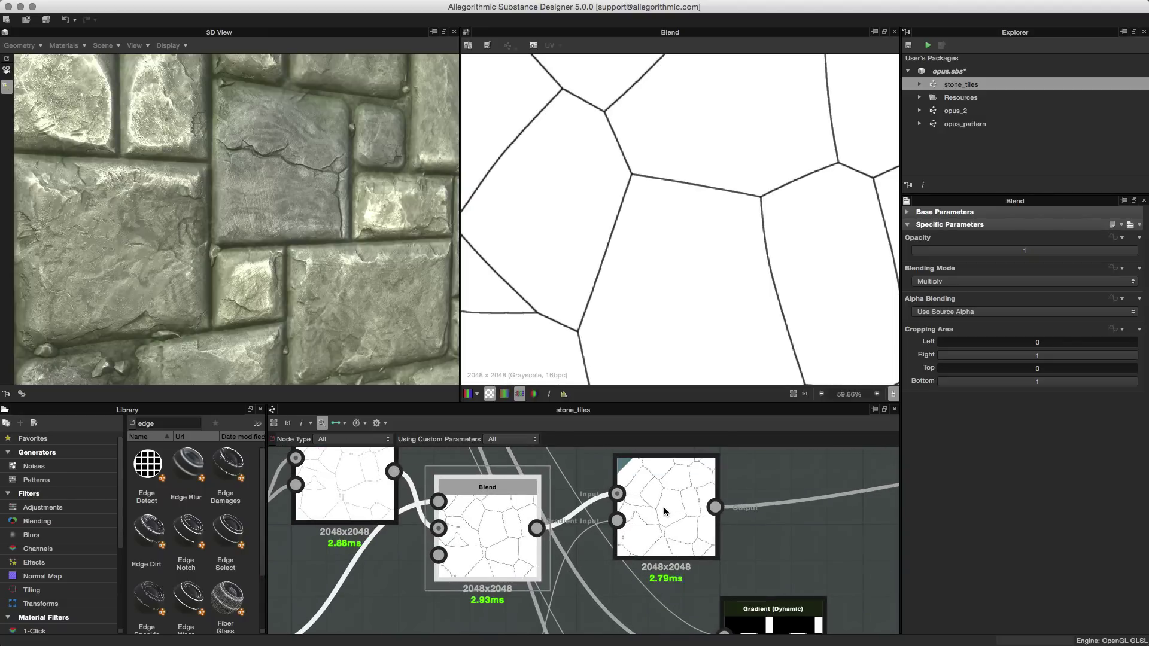
pyautogui.doubleClick(663, 507)
pyautogui.scroll(-2, 651, 133)
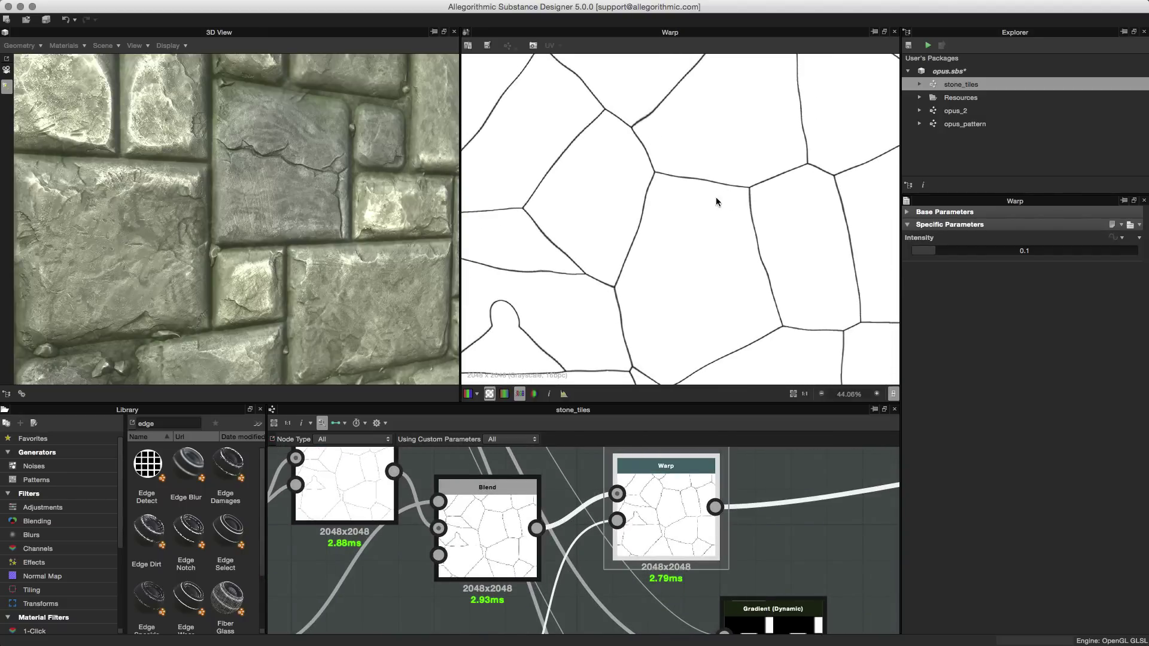
pyautogui.scroll(-1, 611, 553)
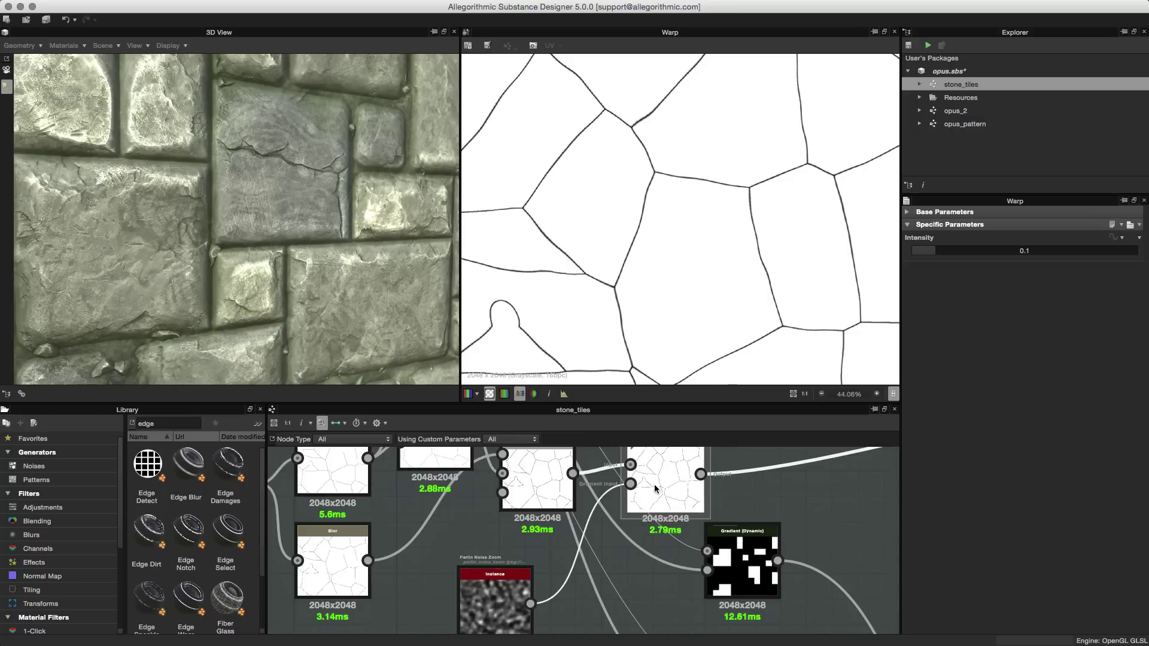
# Step: Check the parameters of the Perlin Noise Zoom driving the Warp, and examine the Warp's crack lines up close
pyautogui.doubleClick(476, 622)
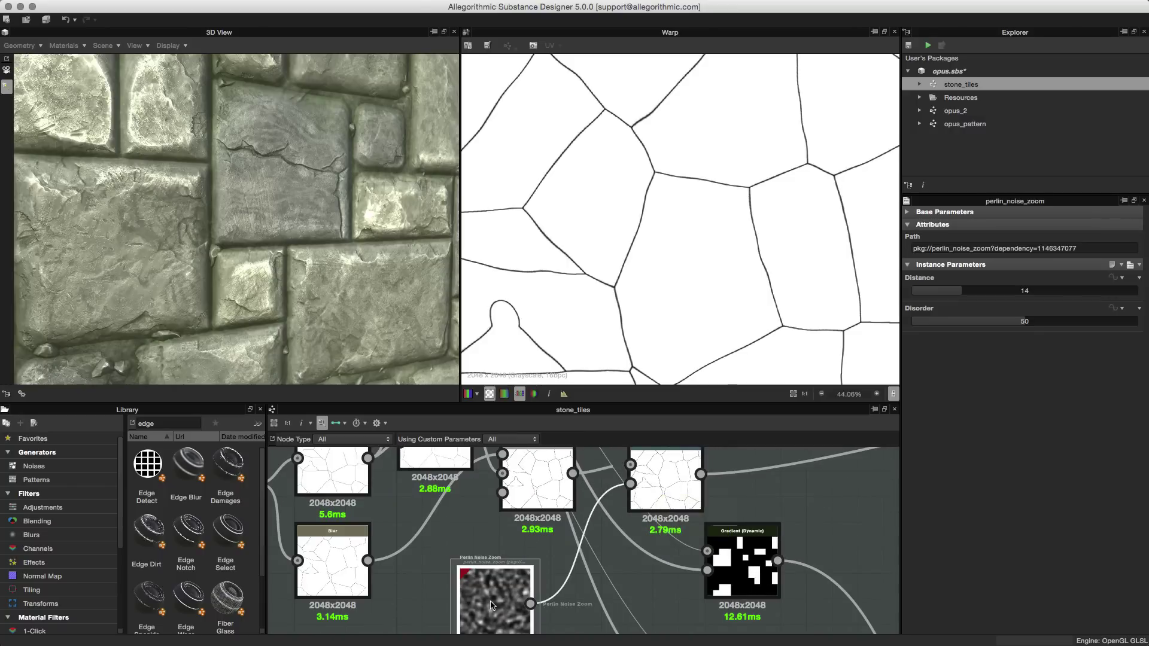
pyautogui.doubleClick(671, 479)
pyautogui.scroll(2, 696, 242)
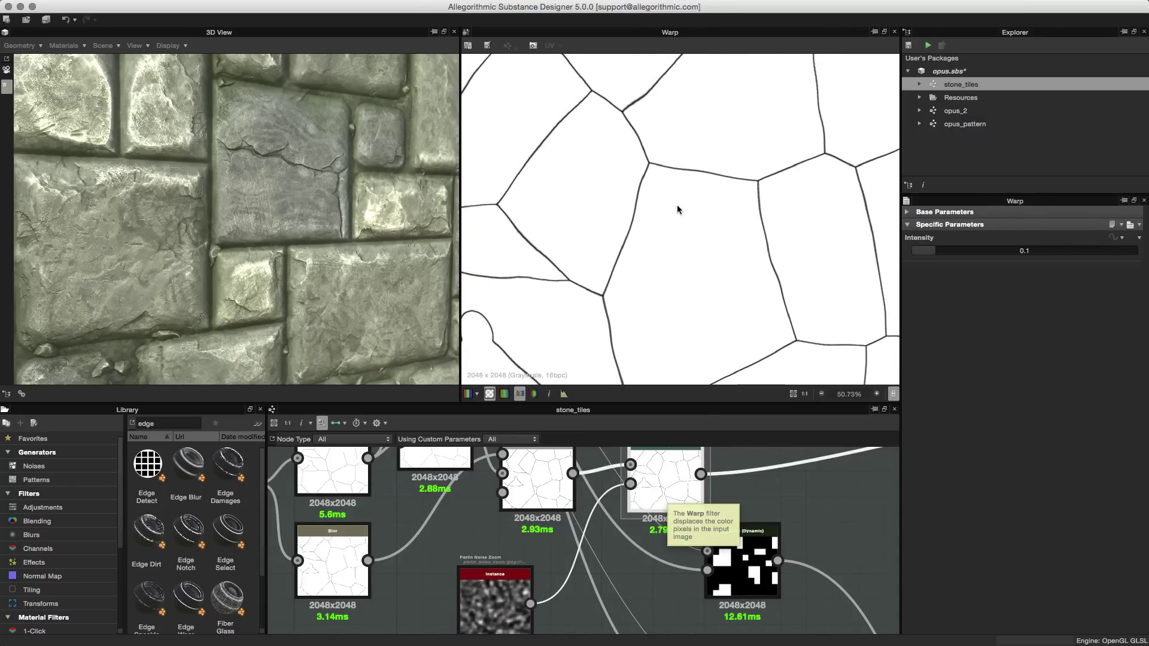
# Step: Follow the Warp output to the Slope Blur Grayscale node, and display that node to inspect its chipped crack edges
pyautogui.moveTo(805, 533); pyautogui.dragTo(577, 587, button='middle')
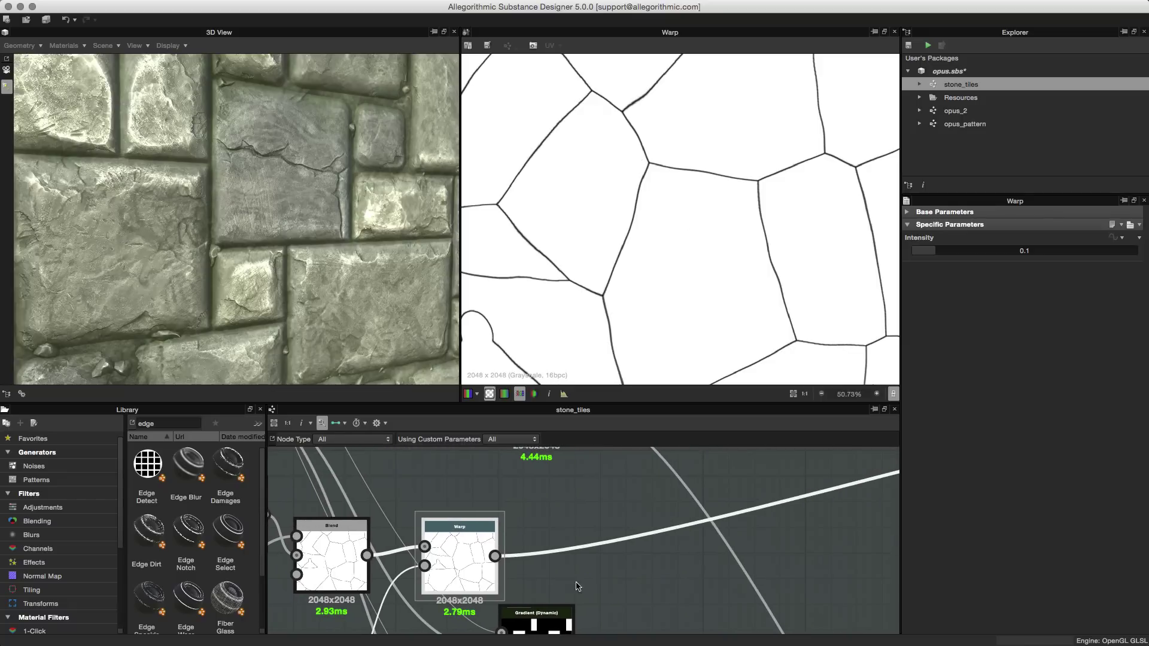
pyautogui.moveTo(749, 523); pyautogui.dragTo(402, 575, button='middle')
pyautogui.scroll(3, 571, 548)
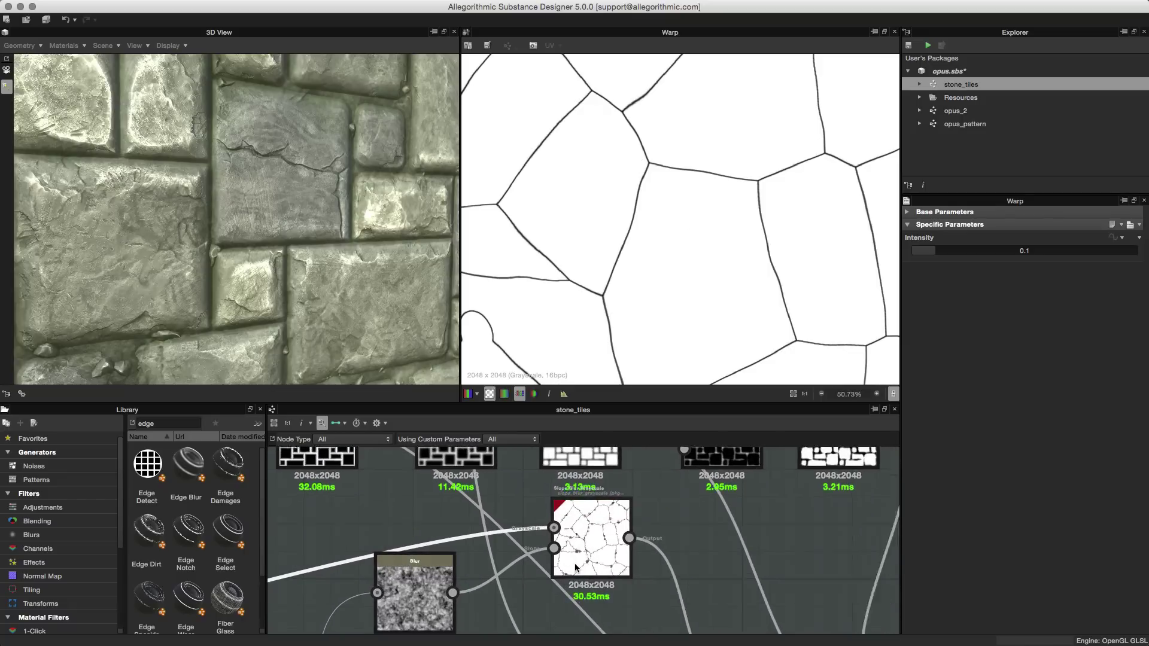
pyautogui.doubleClick(582, 530)
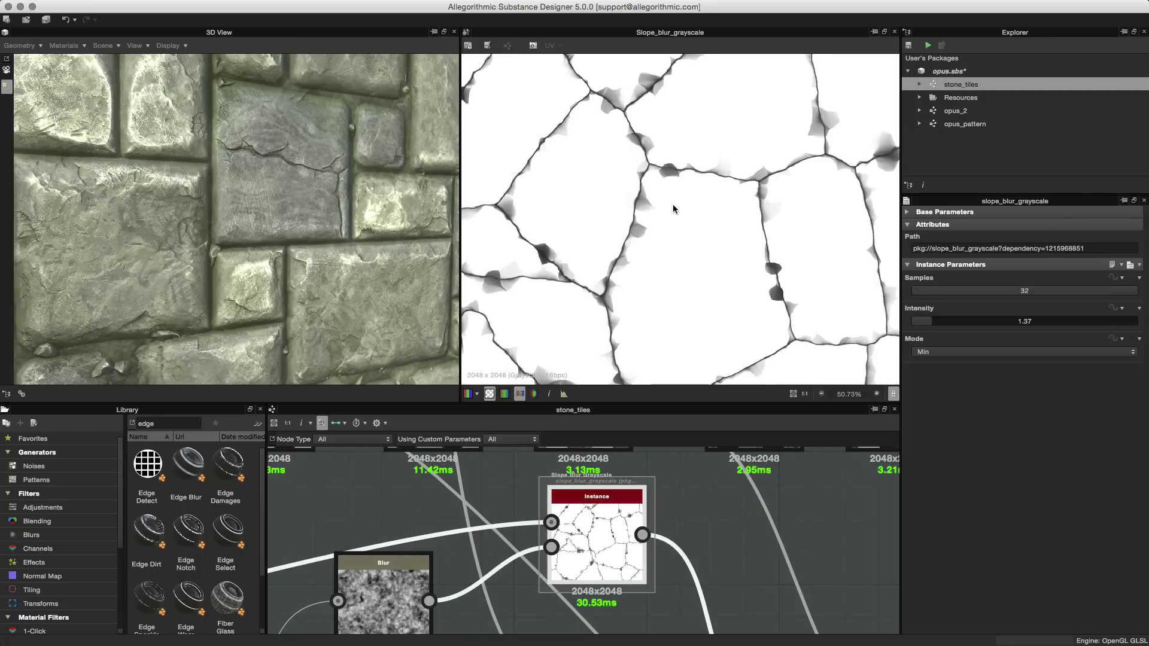
pyautogui.scroll(2, 672, 203)
pyautogui.moveTo(527, 494); pyautogui.dragTo(541, 473, button='middle')
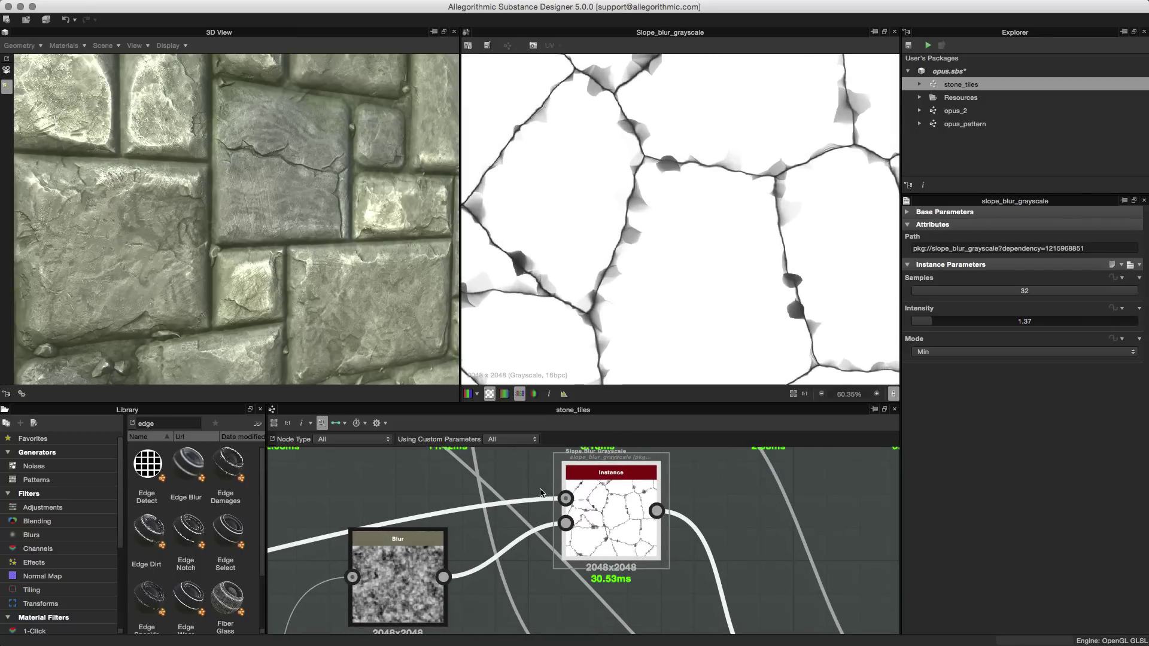
# Step: Display the Blur noise feeding the slope input, and compare it with the Slope Blur Grayscale output up close
pyautogui.doubleClick(398, 577)
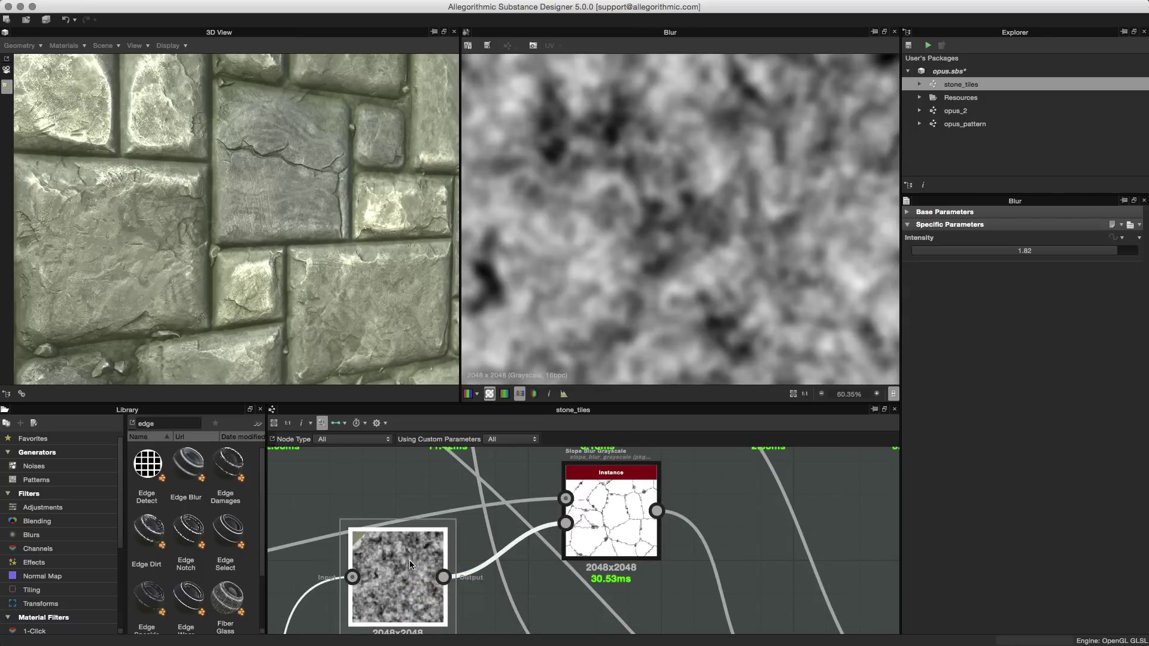
pyautogui.doubleClick(617, 514)
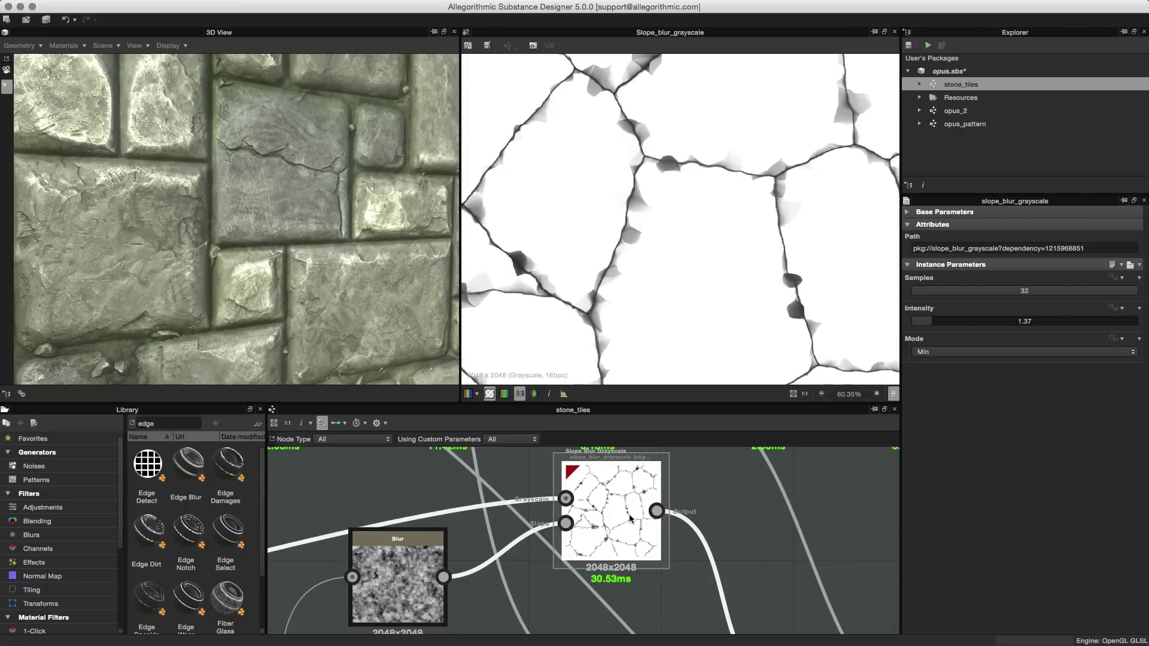
pyautogui.scroll(5, 728, 149)
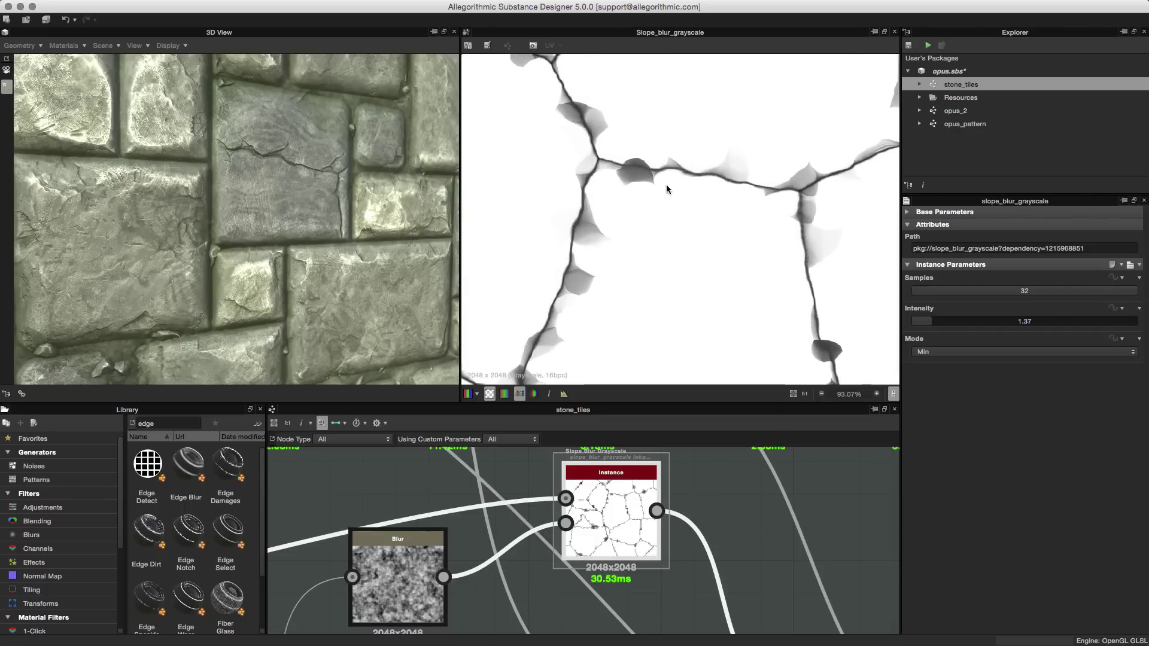
# Step: Set the Edge Width of the Edge Detect node after Distance to 2, and inspect the cracks on the grey stone in 3D
pyautogui.scroll(-1, 802, 309)
pyautogui.moveTo(301, 572); pyautogui.dragTo(654, 569, button='middle')
pyautogui.scroll(-2, 469, 546)
pyautogui.moveTo(470, 547); pyautogui.dragTo(650, 493, button='middle')
pyautogui.moveTo(282, 598); pyautogui.dragTo(828, 544, button='middle')
pyautogui.scroll(1, 281, 529)
pyautogui.moveTo(281, 530); pyautogui.dragTo(395, 551, button='middle')
pyautogui.scroll(2, 508, 590)
pyautogui.click(509, 544)
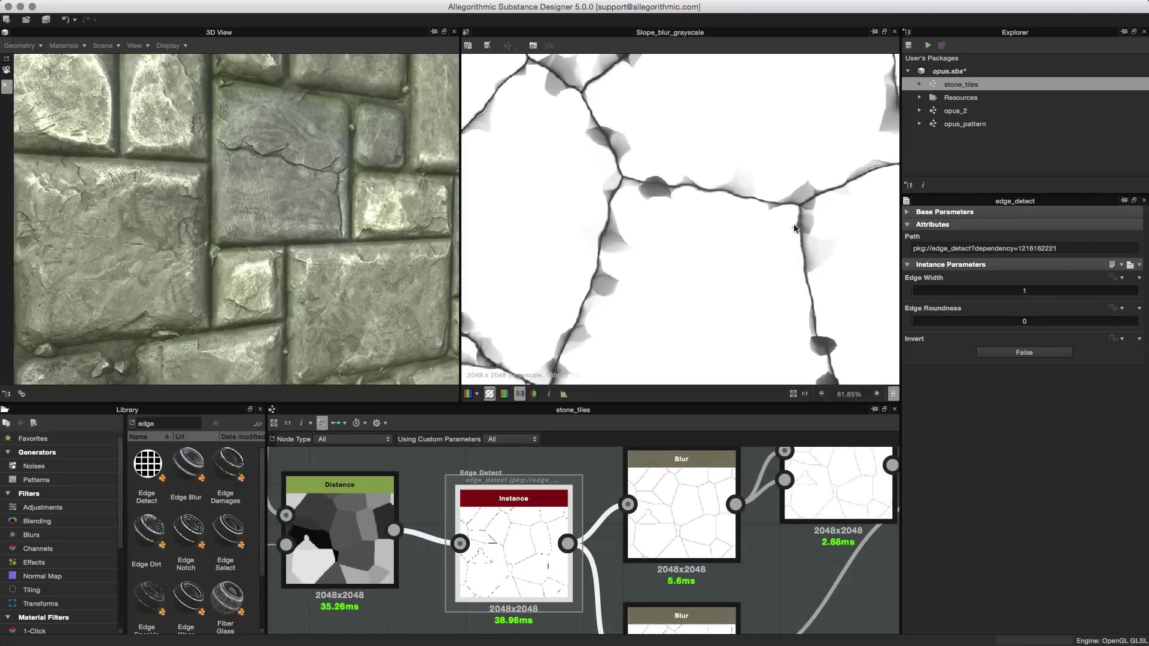
pyautogui.doubleClick(1026, 293)
pyautogui.write('2')
pyautogui.press('Return')
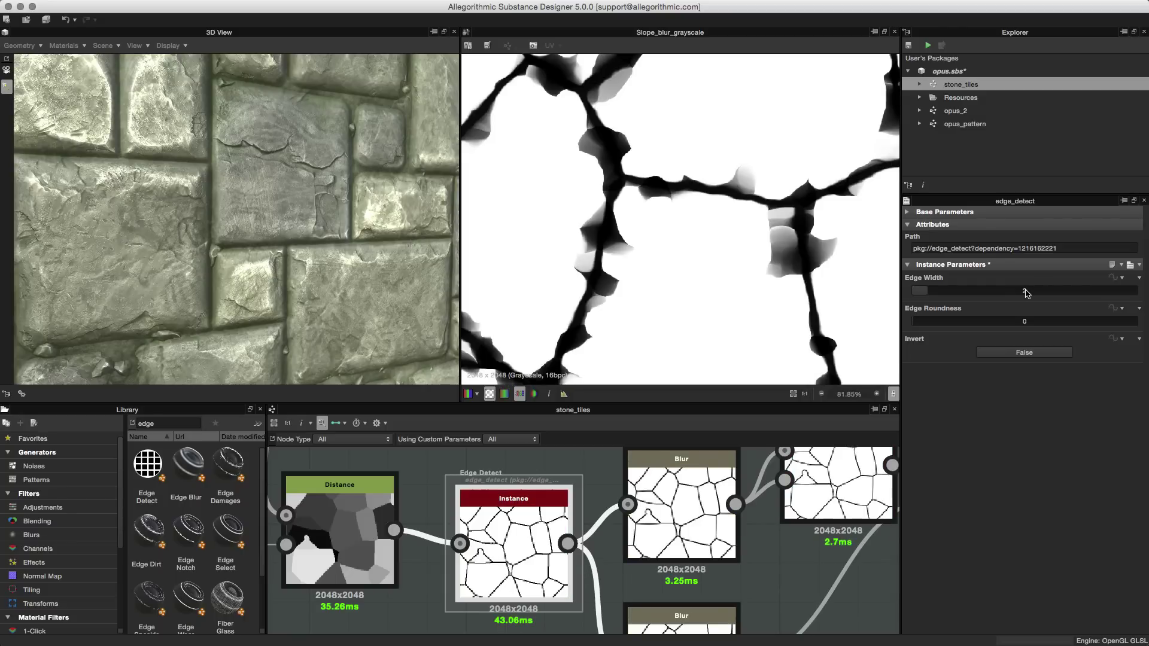
pyautogui.scroll(4, 377, 192)
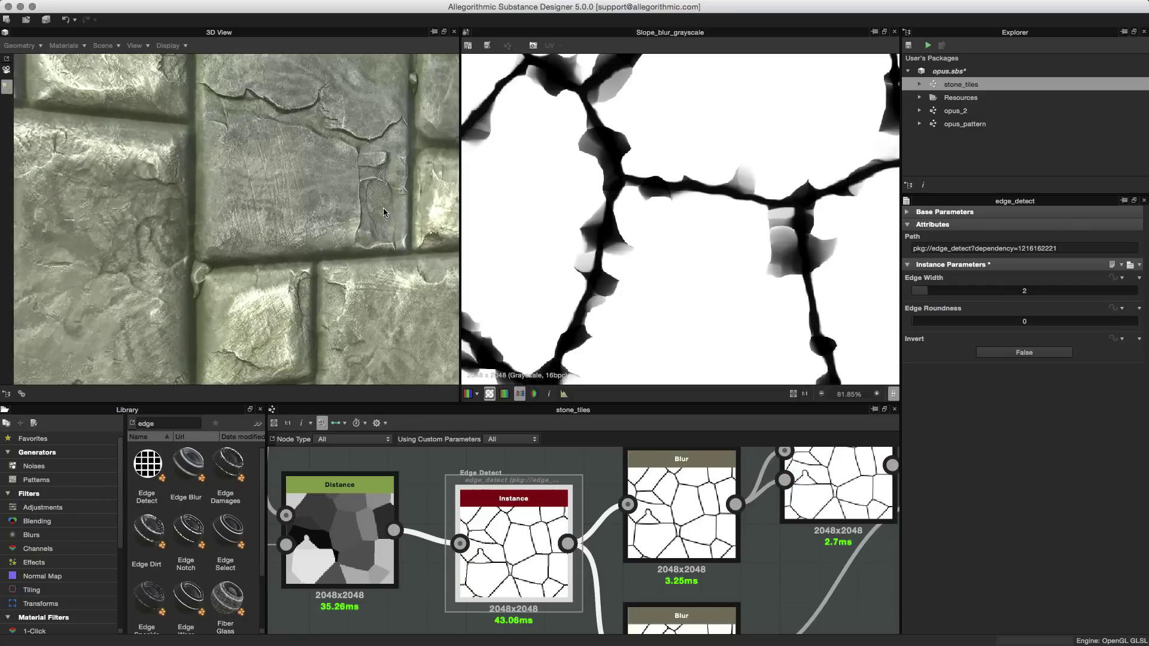
pyautogui.scroll(2, 344, 176)
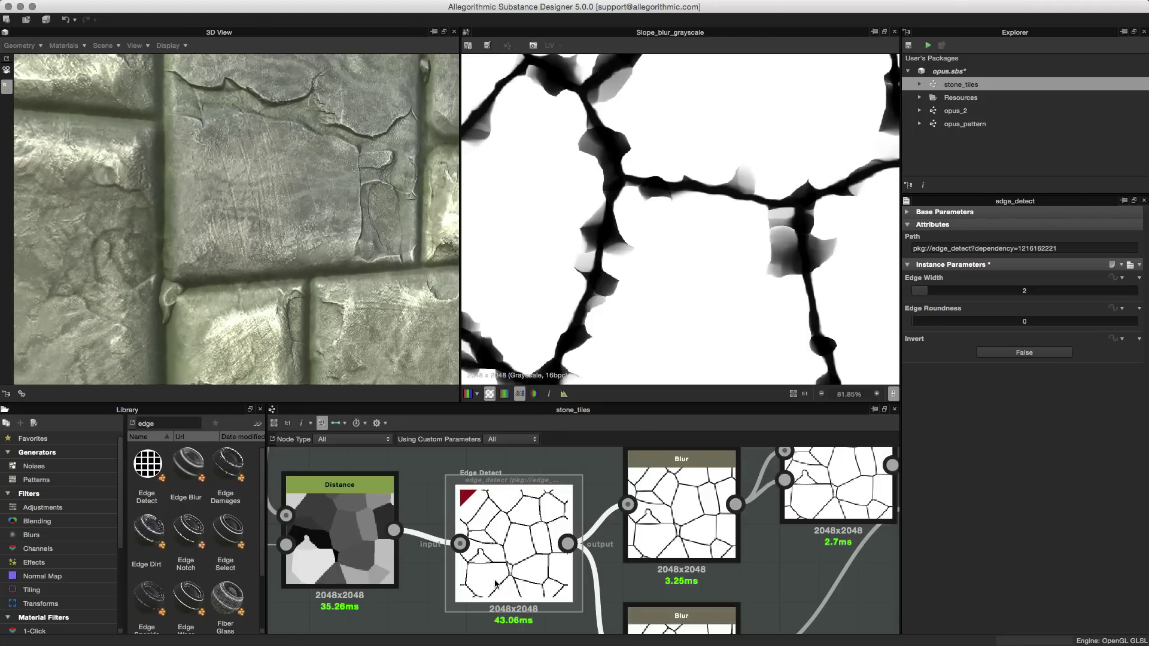
# Step: Display the Distance output, and compare its cell boundaries with the lines of the Edge Detect output
pyautogui.scroll(-3, 719, 545)
pyautogui.click(490, 531)
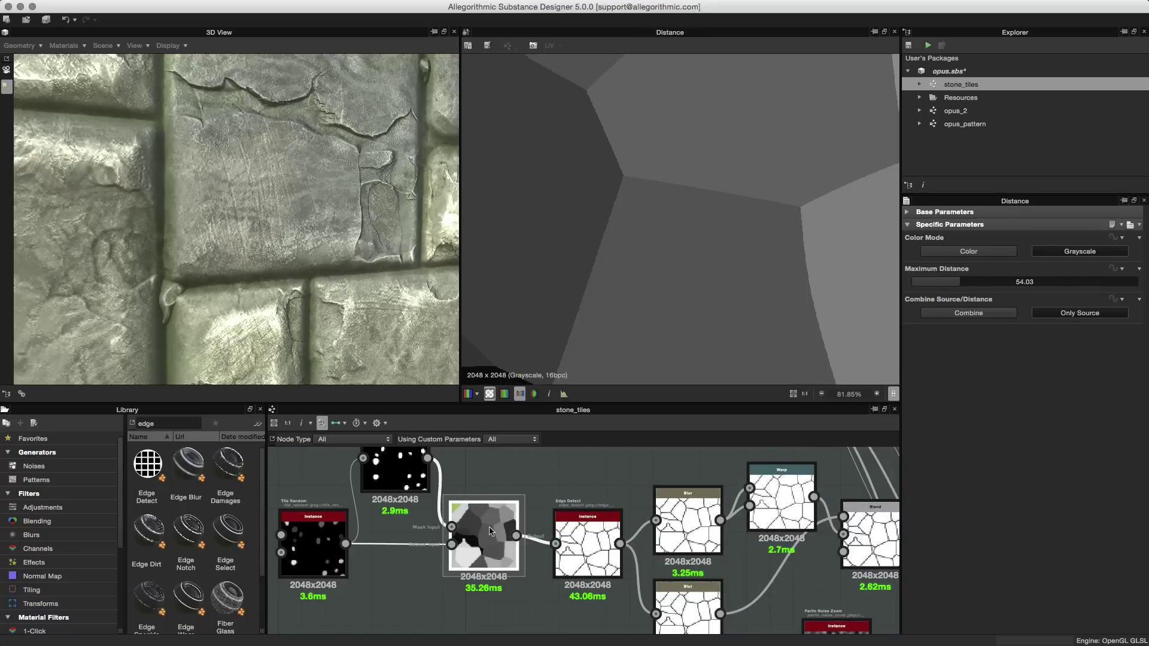
pyautogui.scroll(-4, 688, 230)
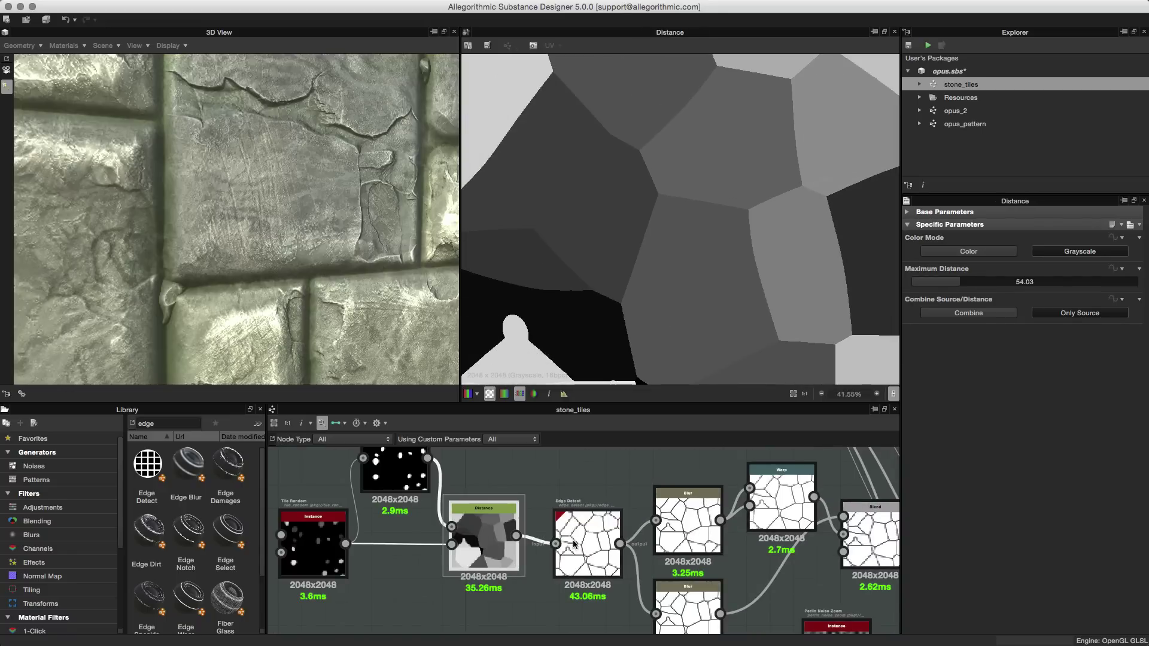
pyautogui.click(574, 544)
pyautogui.scroll(-1, 675, 239)
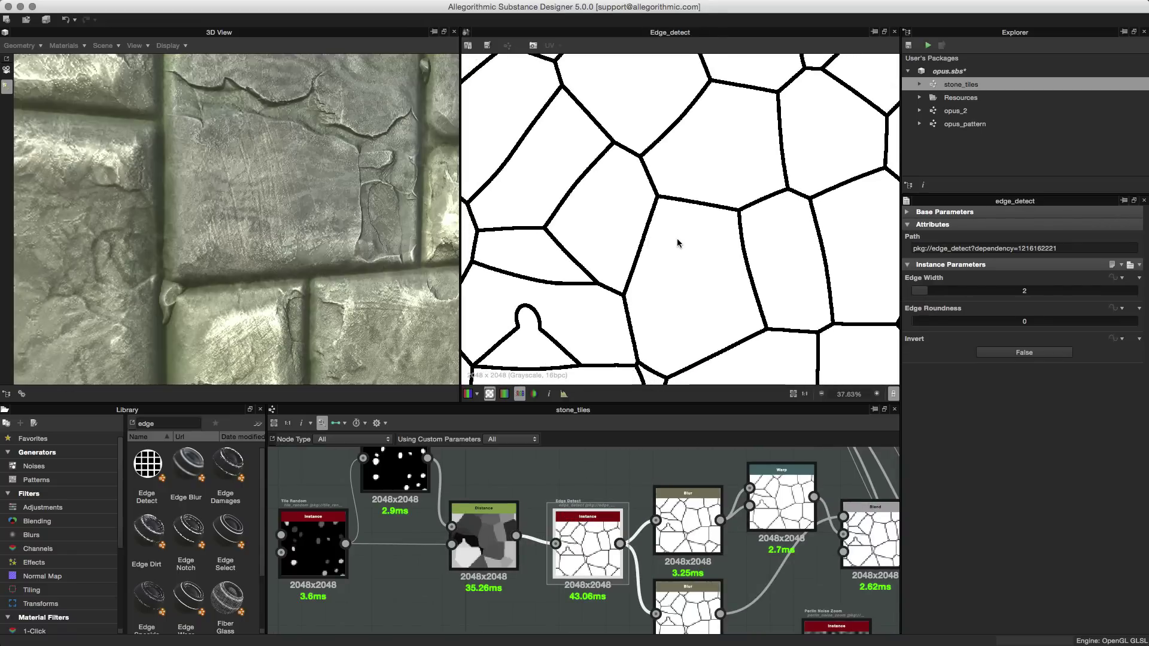
pyautogui.scroll(-2, 712, 188)
pyautogui.scroll(4, 749, 269)
pyautogui.scroll(1, 772, 197)
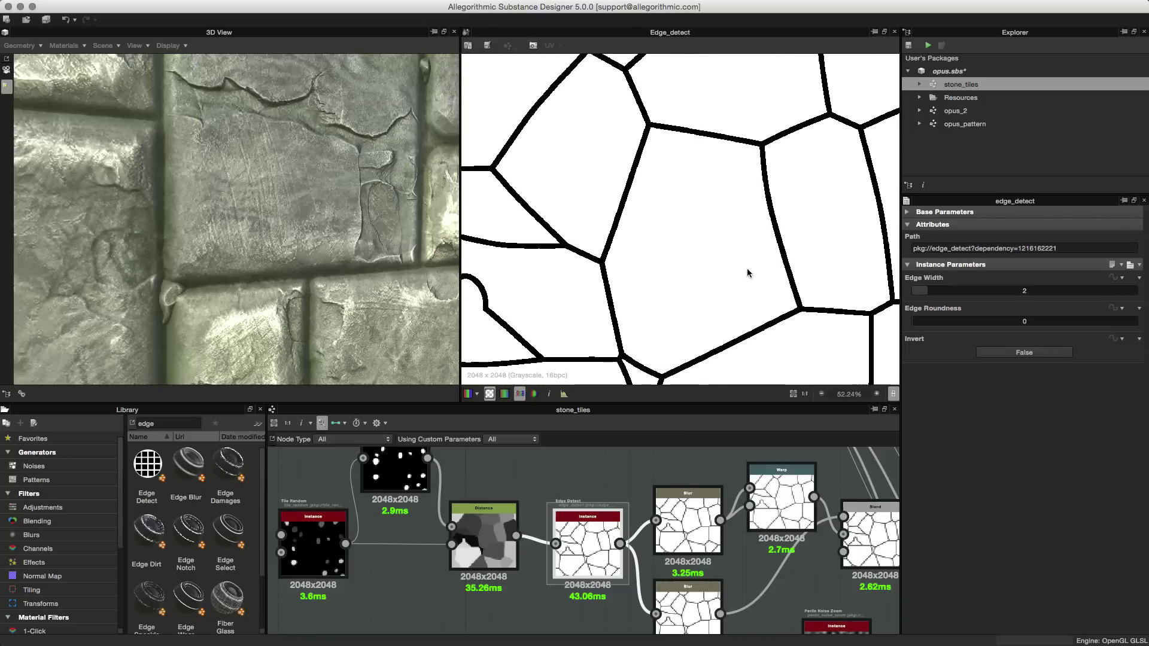